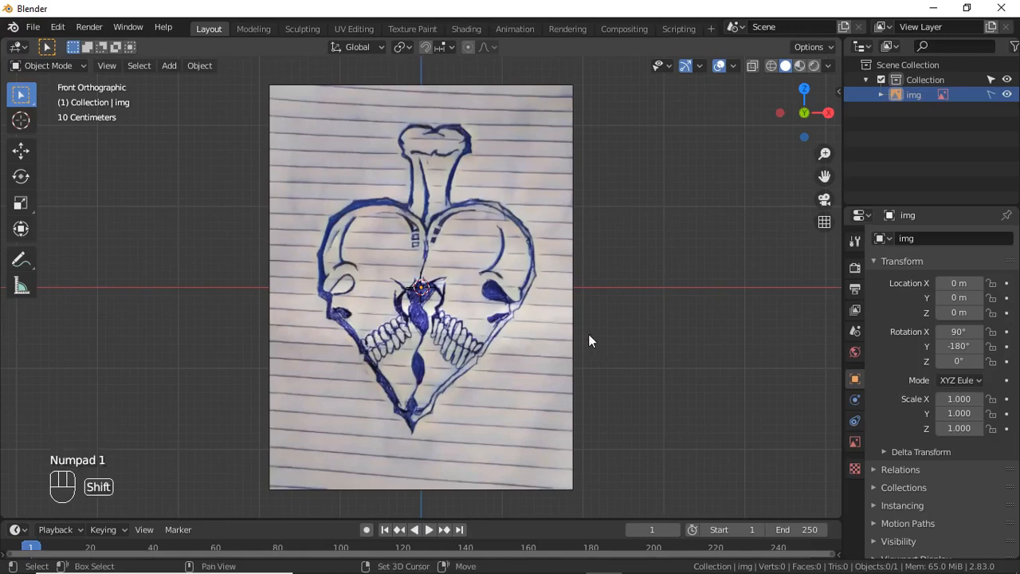
Add a plane mesh and rotate it 90° about the X axis so it faces the front view
key(shift+a)
mouse_move(581, 172)
click(658, 170)
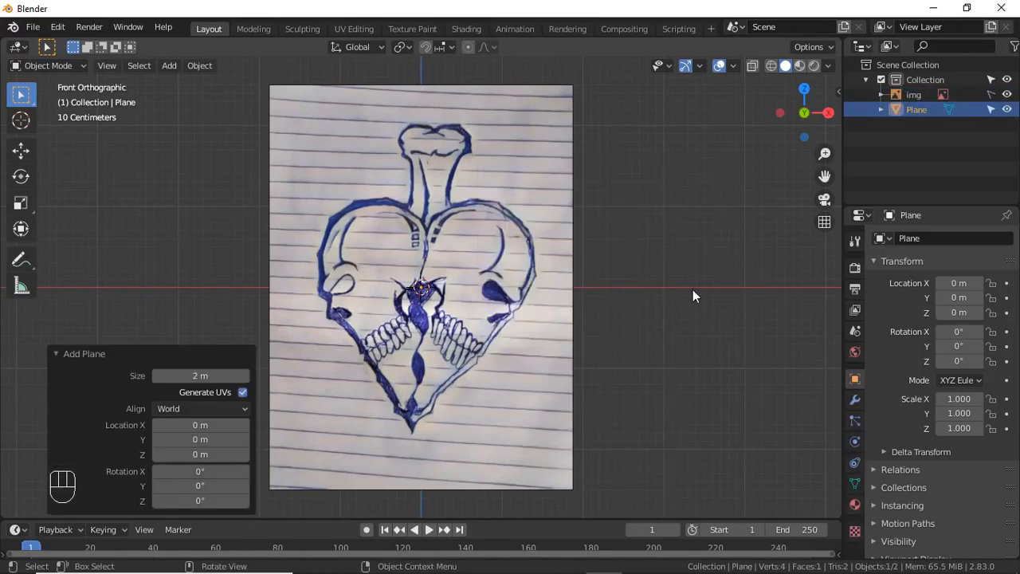
key(r)
key(x)
key(9)
key(0)
key(Return)
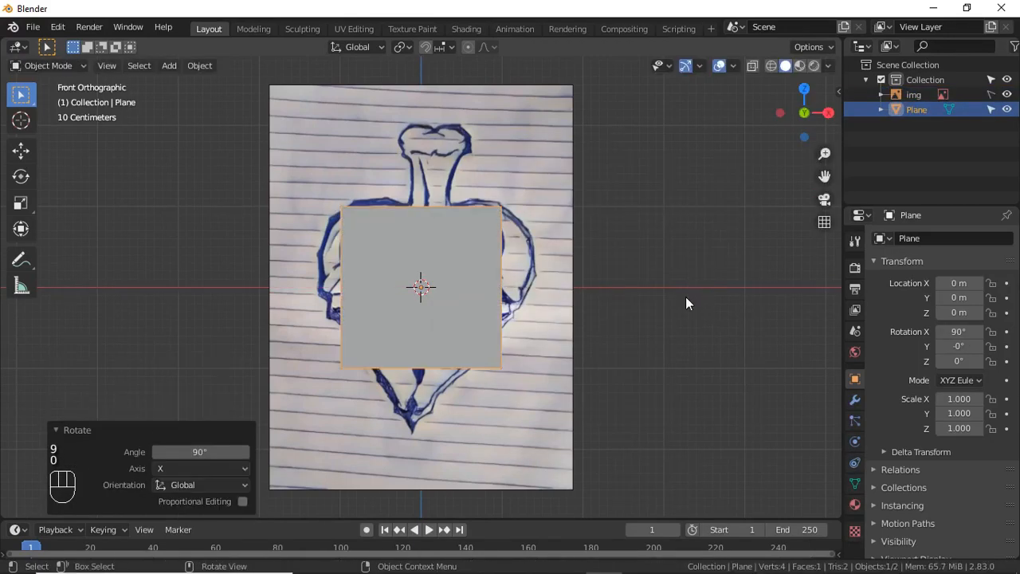
Edit the plane in wireframe and move its first corners onto the white gap beside the central nose cavity
key(Tab)
key(z)
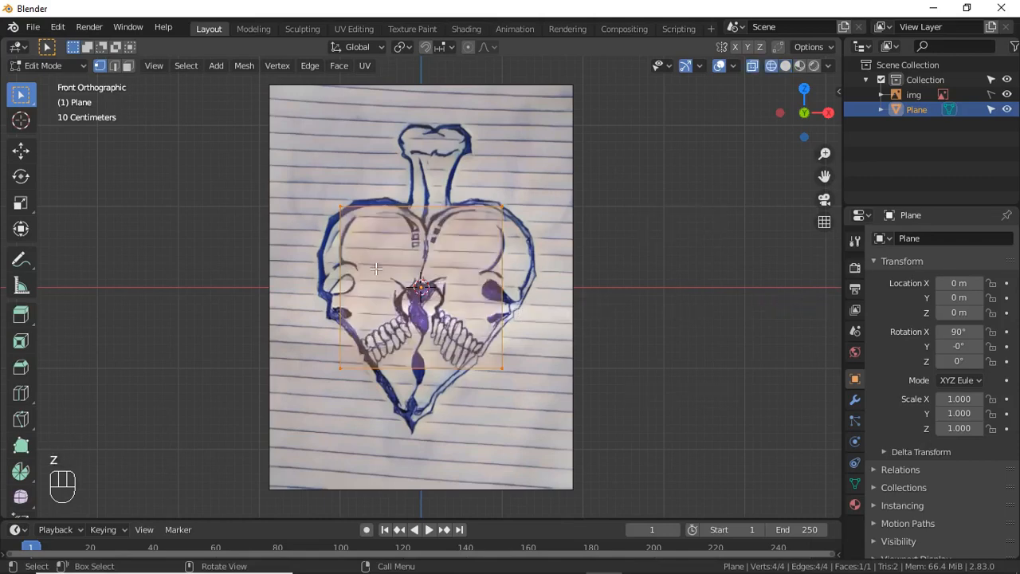
scroll(448, 289, up, 3)
click(561, 178)
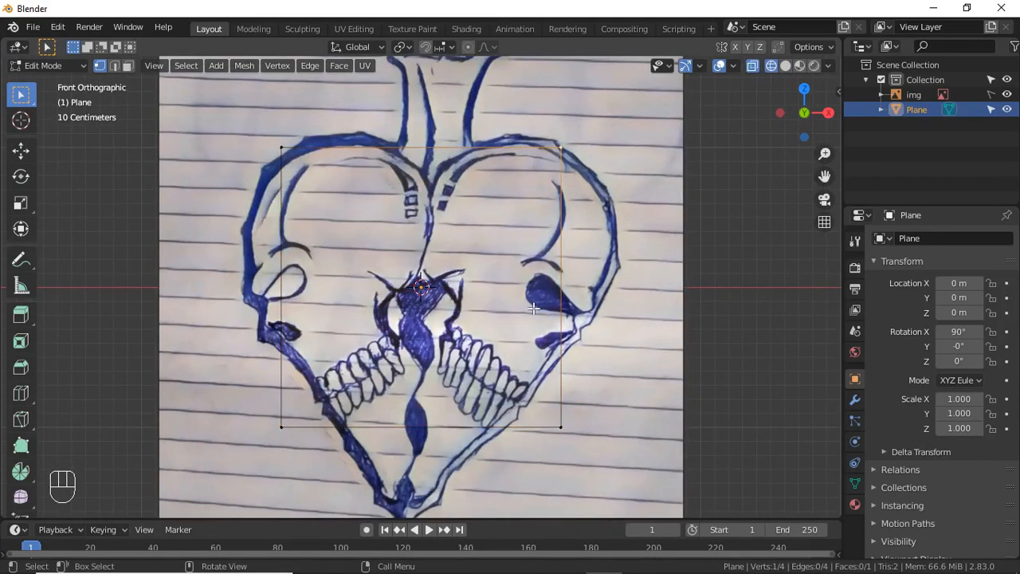
key(g)
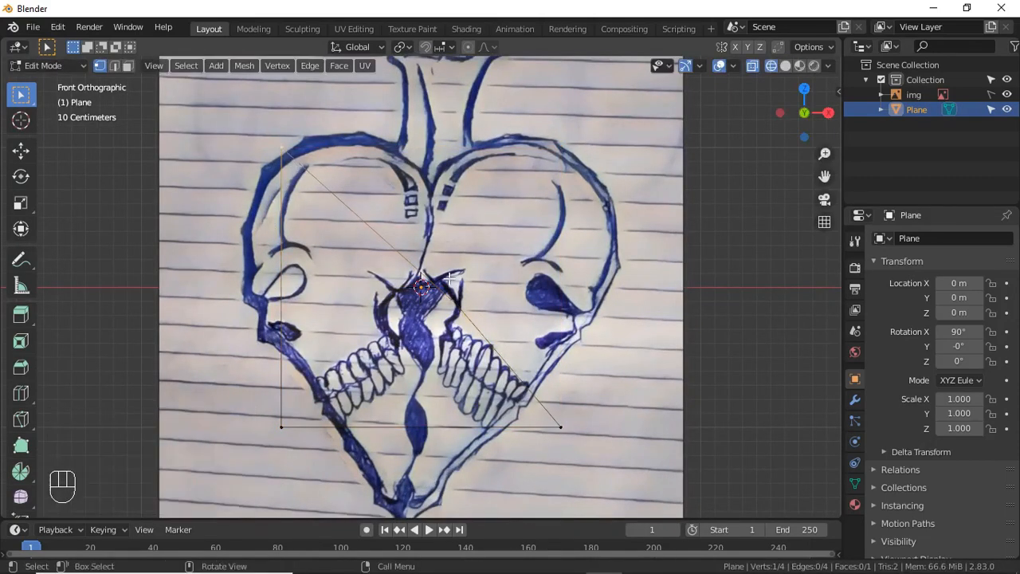
click(614, 428)
click(283, 425)
key(g)
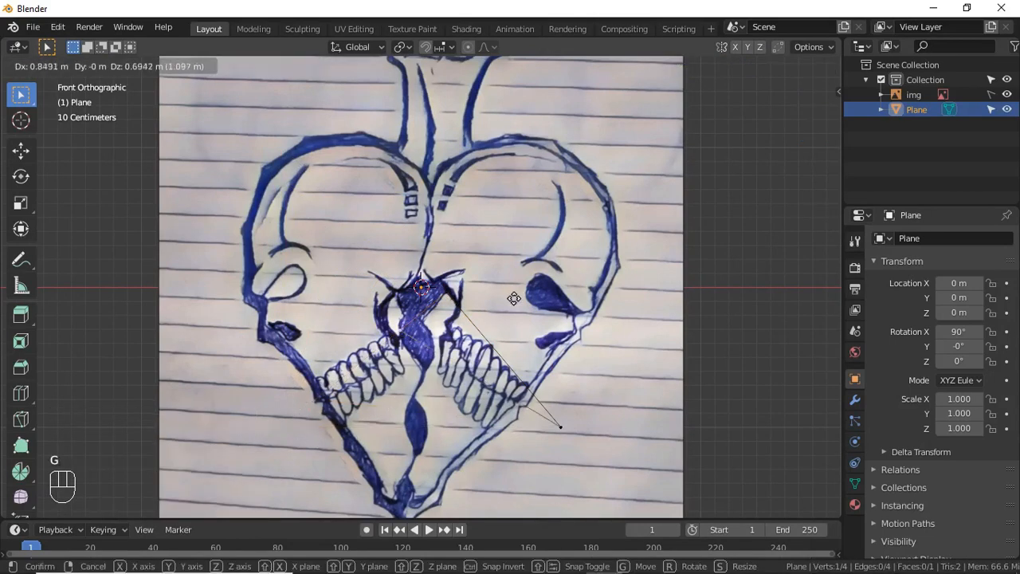
click(533, 291)
Move the lower corners of the plane so the quad fits between the edges of the white nose gap
click(563, 433)
key(g)
click(451, 355)
key(g)
click(464, 341)
mouse_move(462, 343)
shift+middle_down()
mouse_move(462, 381)
mouse_move(462, 330)
shift+middle_up()
click(57, 419)
scroll(461, 328, up, 6)
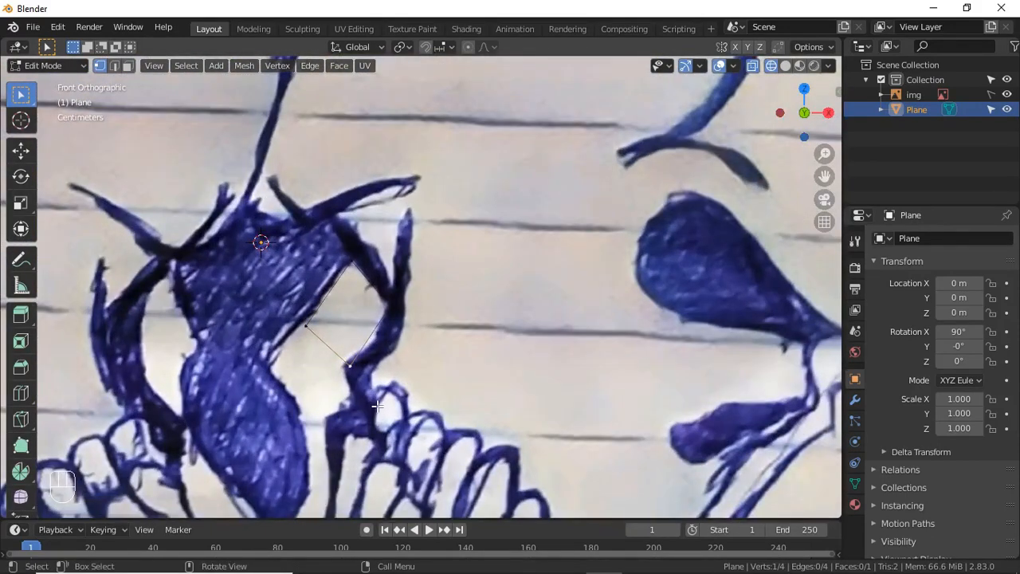
key(g)
click(374, 402)
Add one loop cut across the quad in the nose gap and clear the selection
key(ctrl+r)
click(366, 339)
click(366, 338)
click(429, 397)
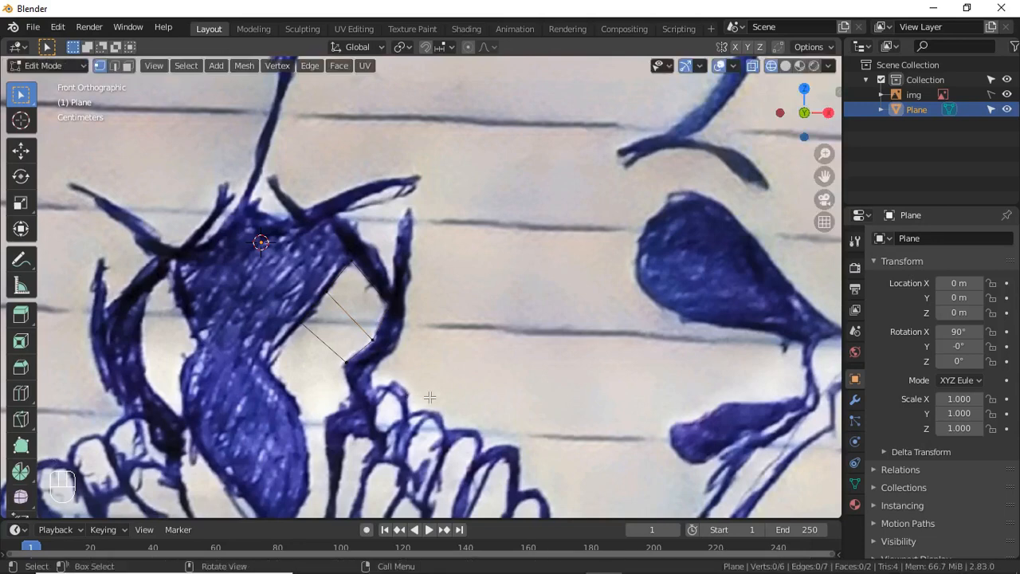
Extrude vertices from the quad's two lower corners to trace both sides of the white gap down to its narrow part
key(e)
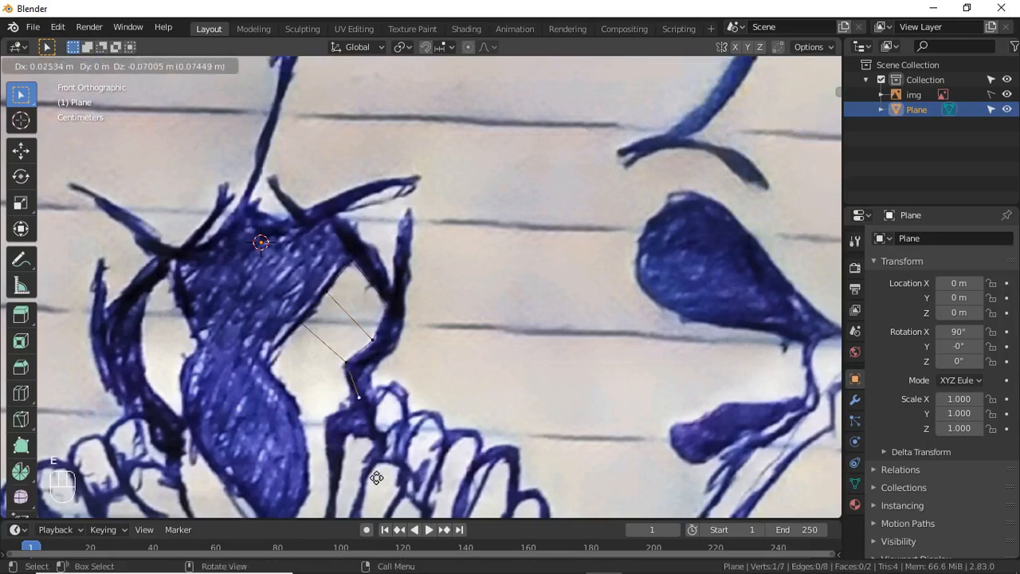
click(377, 480)
key(e)
click(346, 497)
click(313, 392)
key(e)
click(299, 410)
key(e)
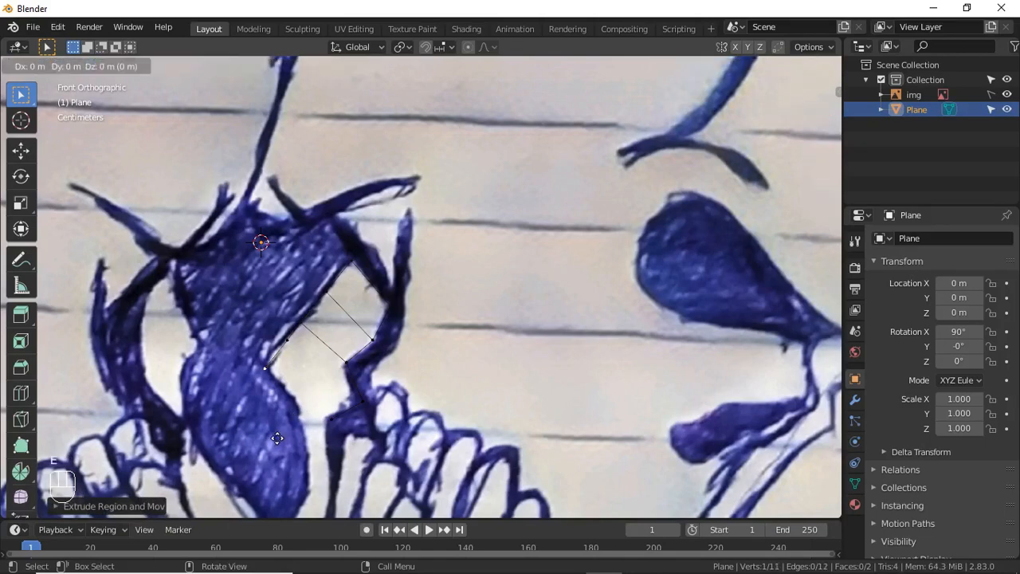
click(305, 411)
Fill the space between the two traced vertex chains in the nose gap with faces
click(310, 339)
shift+click(351, 365)
key(f)
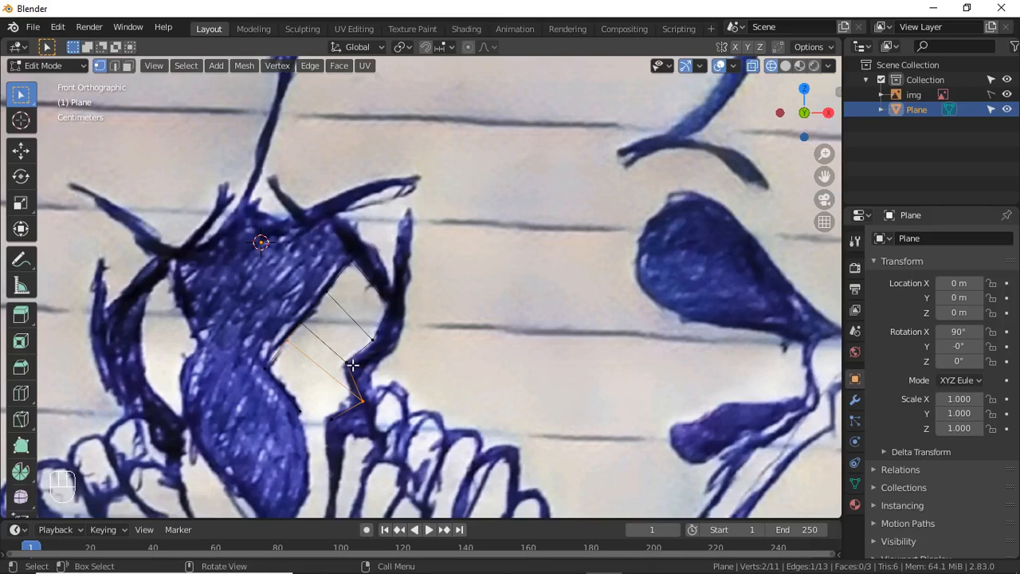
click(336, 421)
shift+click(363, 402)
right_click(363, 402)
click(276, 201)
click(355, 404)
key(f)
key(f)
Reposition the vertices at the lower right end of the filled strip to match the drawn outline
key(g)
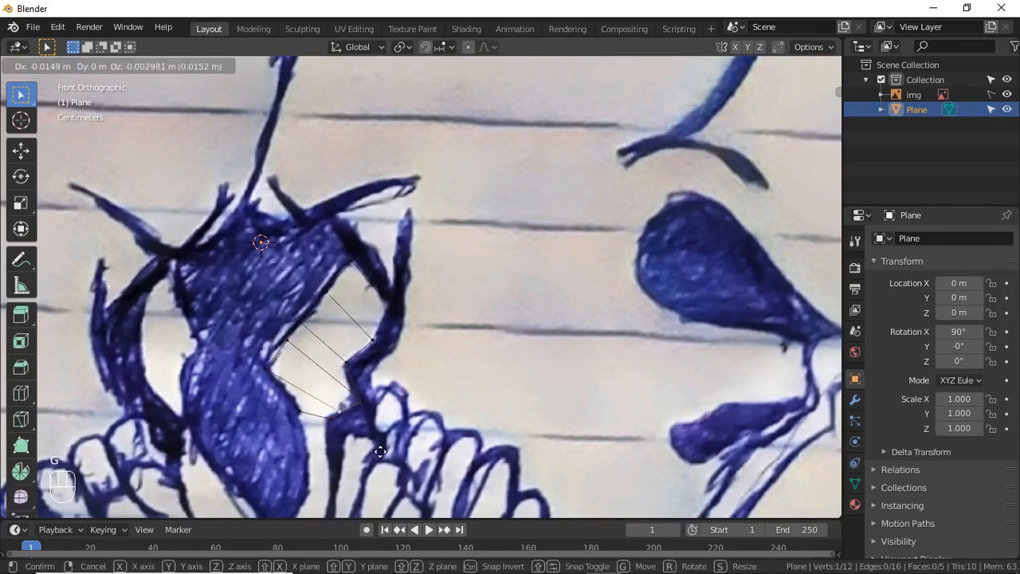
click(395, 431)
click(332, 421)
key(g)
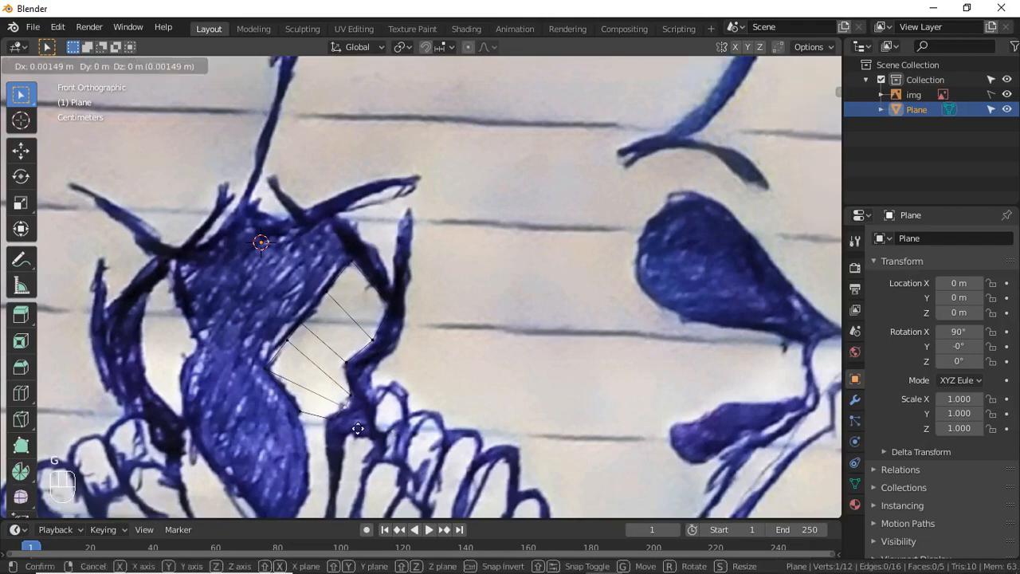
click(358, 425)
Extrude a vertex chain from the strip's lower right corner along the first tooth's outer edge to its tip
shift+middle_drag(359, 426, 398, 299)
key(e)
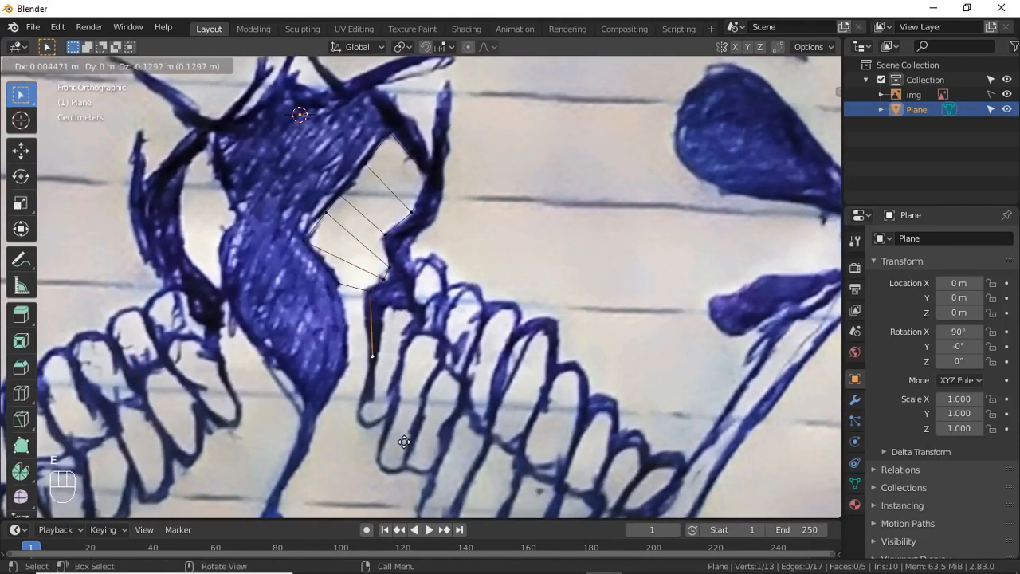
click(401, 444)
key(e)
click(388, 489)
key(e)
click(396, 511)
key(e)
click(402, 511)
Extrude a vertex chain from the strip's lower left corner along the right edge of the dark central shape
click(338, 288)
key(e)
click(376, 465)
key(e)
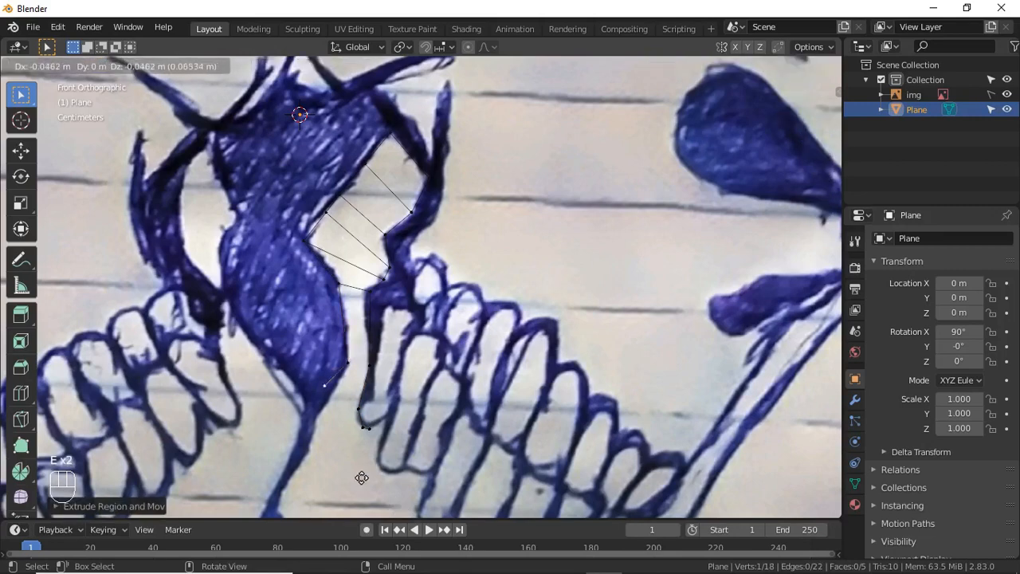
click(339, 61)
Continue the tooth outline around the first tooth's tip and down the left edge of the second tooth
scroll(398, 439, down, 2)
click(390, 432)
scroll(414, 454, up, 3)
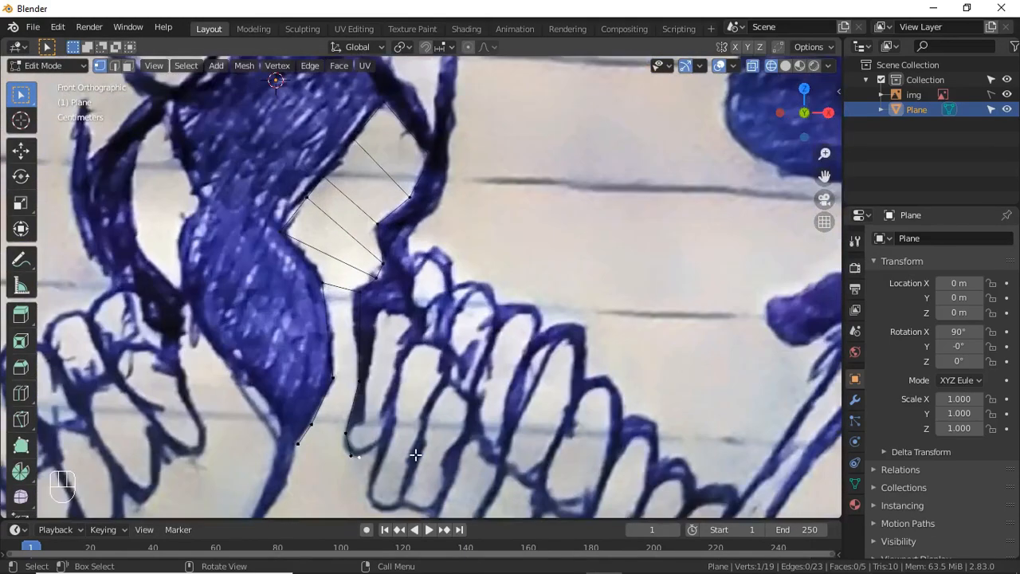
key(e)
click(413, 460)
key(e)
click(418, 464)
key(e)
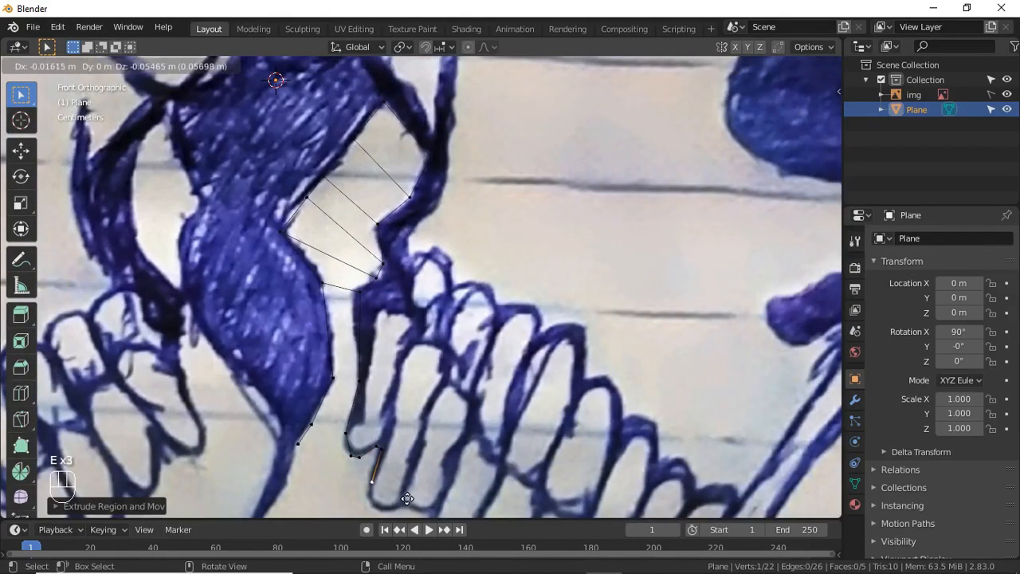
click(406, 498)
Extrude the outline along the second tooth's bottom and down the left edge of the third tooth
scroll(406, 498, down, 4)
scroll(405, 506, up, 2)
key(e)
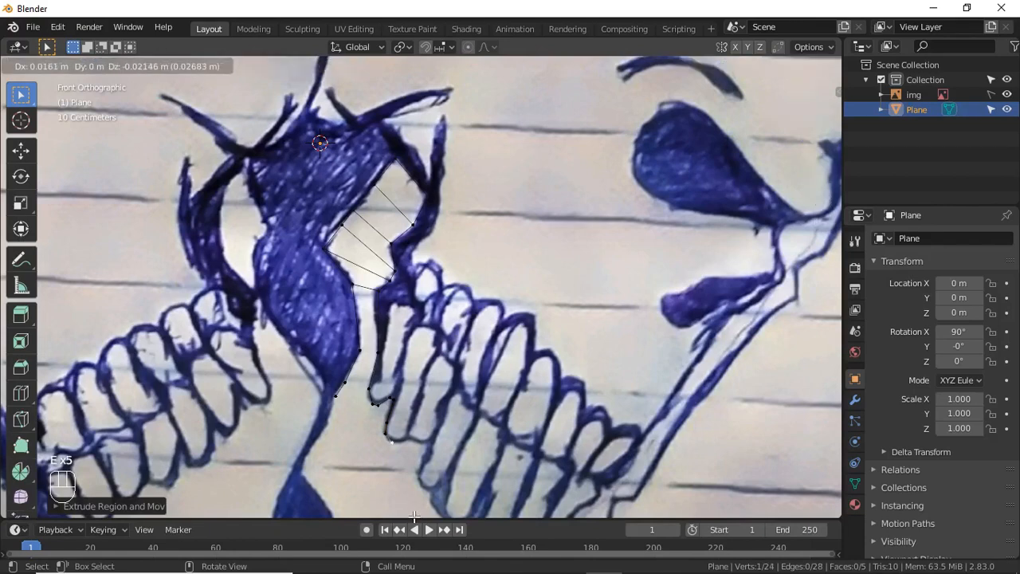
click(428, 513)
key(e)
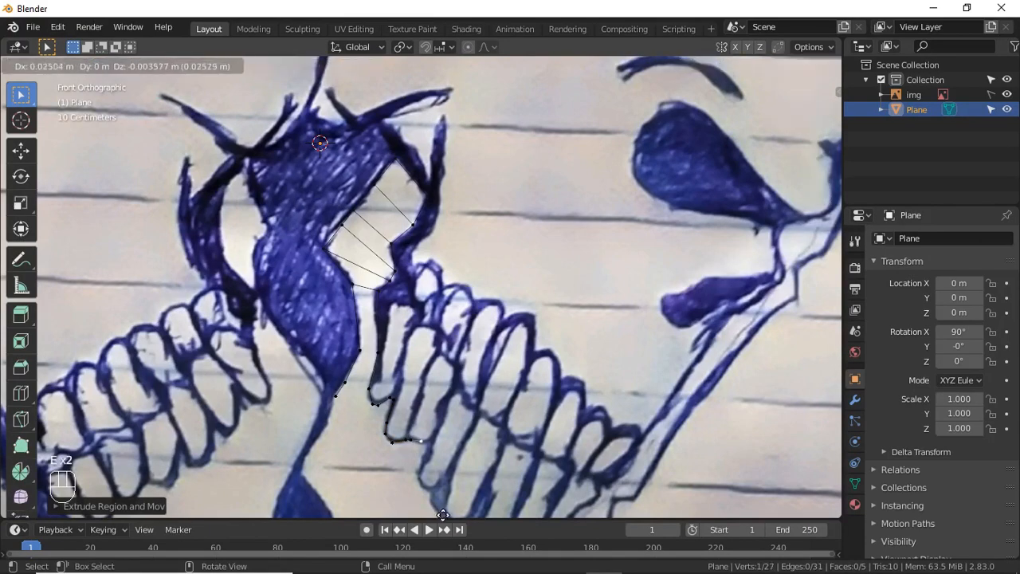
click(449, 64)
key(e)
click(437, 89)
key(e)
click(438, 95)
key(e)
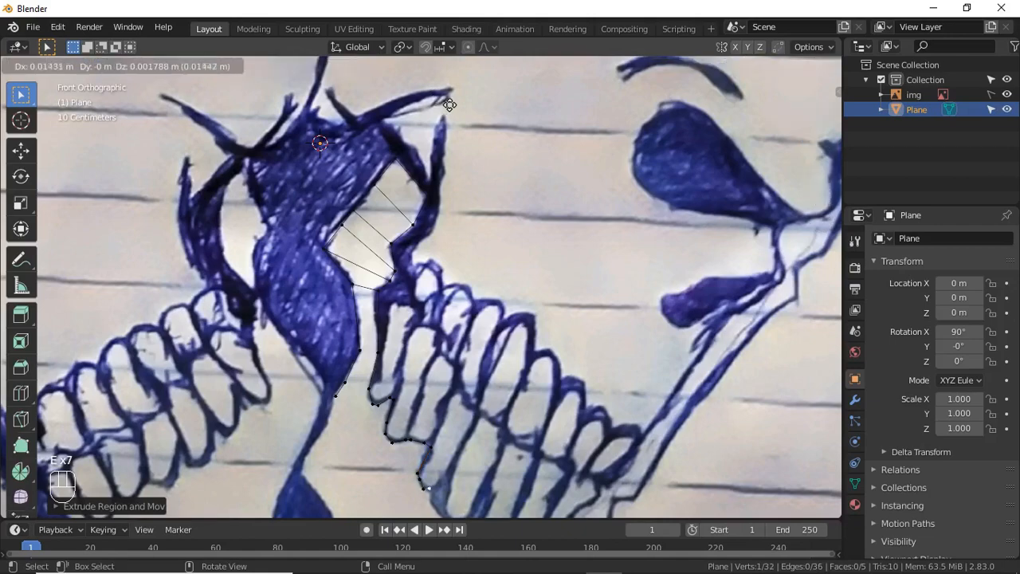
click(448, 108)
Extrude vertices down to and along the bottom of the third tooth
scroll(475, 362, down, 2)
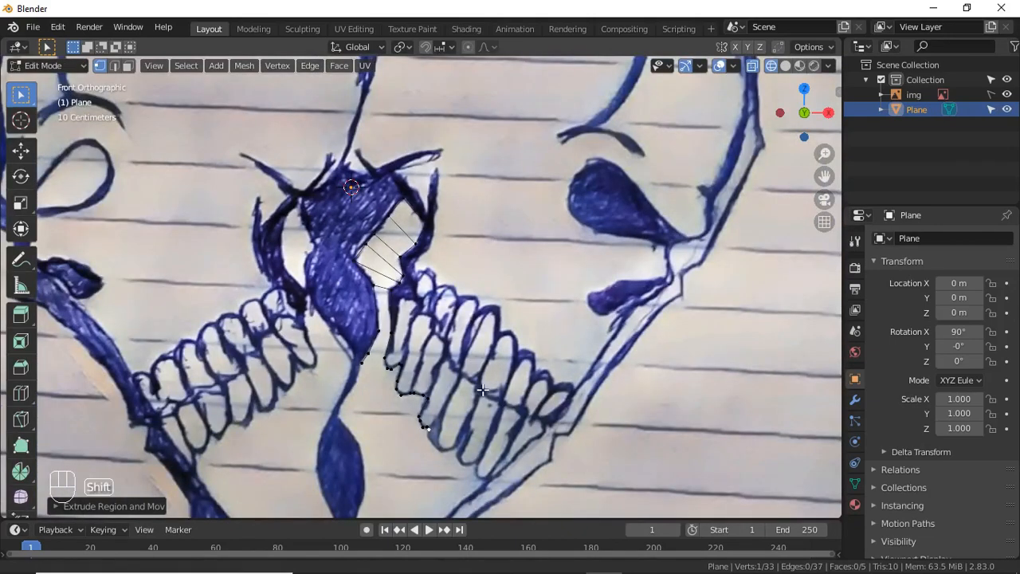
shift+middle_drag(420, 492, 393, 354)
scroll(392, 355, up, 3)
key(e)
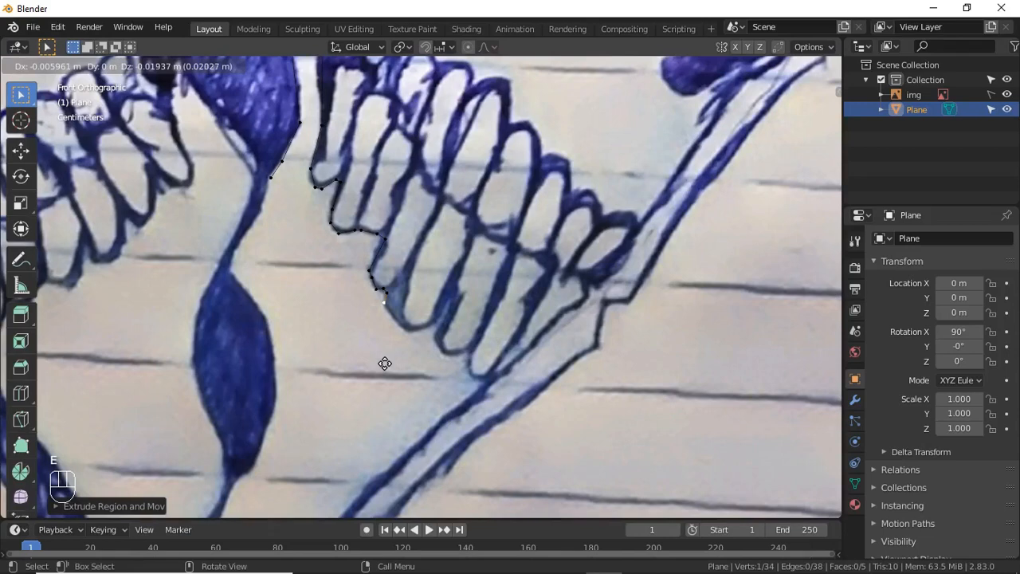
click(405, 394)
key(e)
click(410, 392)
key(e)
click(427, 389)
Trace the outline up into the notch after the third tooth and down the side of the fourth tooth
key(e)
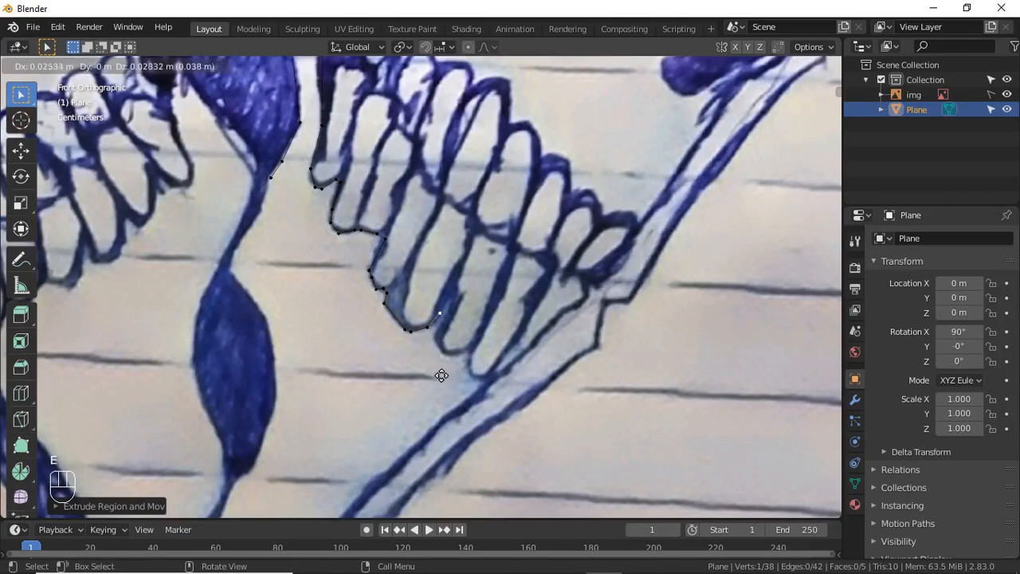
click(448, 365)
key(e)
click(452, 368)
key(e)
click(441, 389)
Extrude the outline along the fourth tooth's bottom and around the last tooth's tip to the jaw line
key(e)
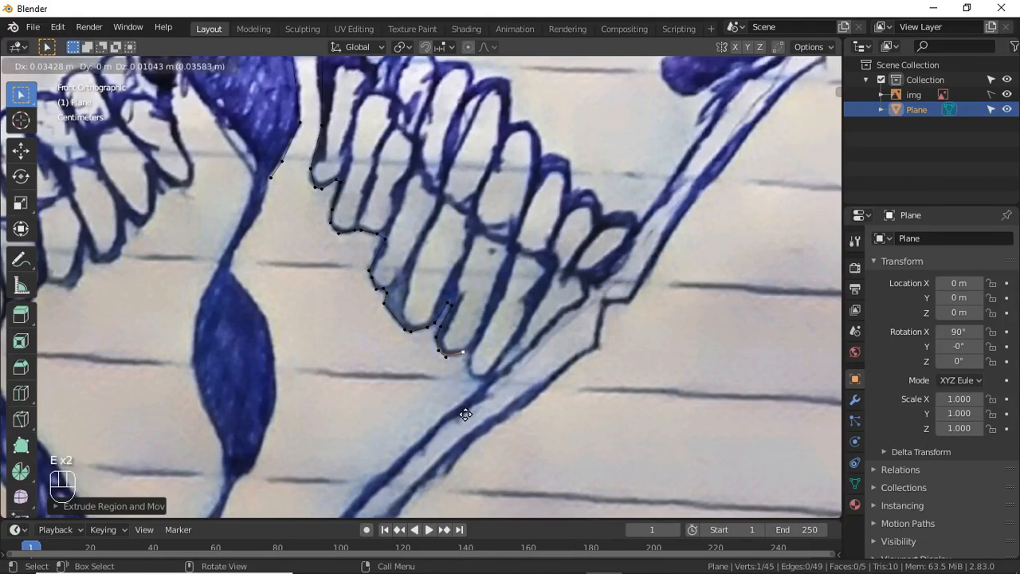
click(470, 418)
key(e)
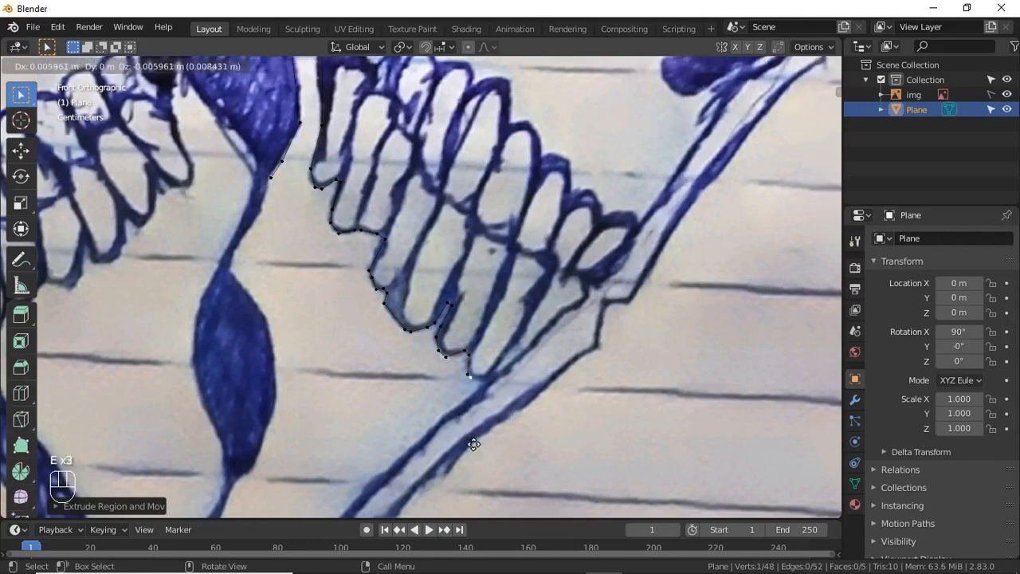
click(478, 445)
key(e)
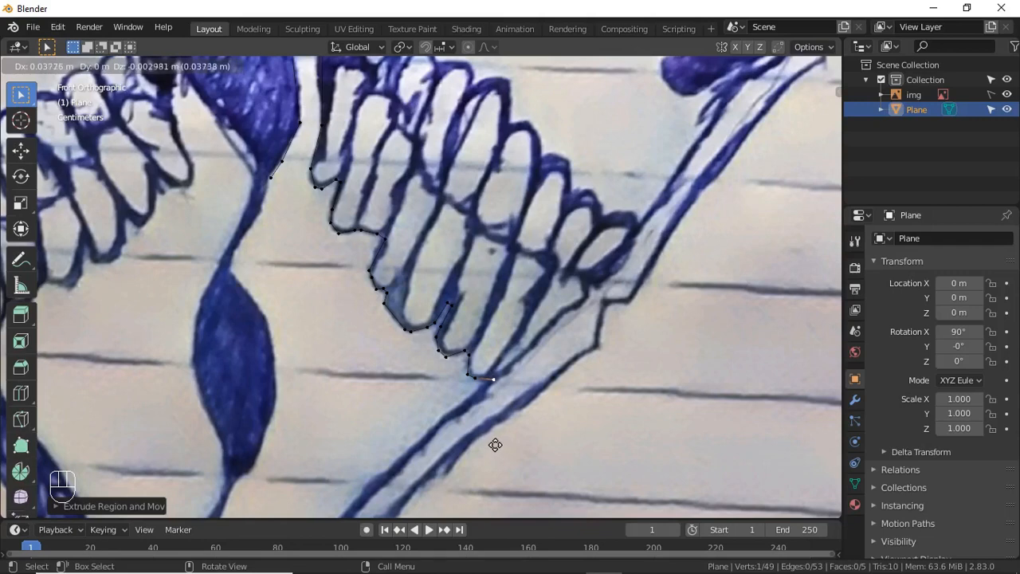
click(496, 445)
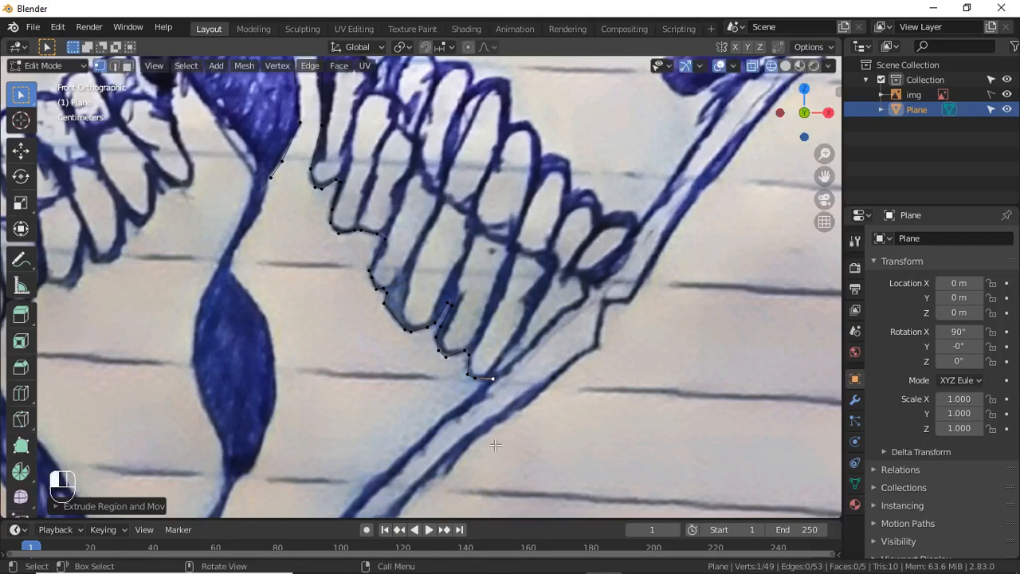
Extrude three vertices from the central shape's edge chain down the thin line to the top of the lower dark shape
click(280, 205)
key(e)
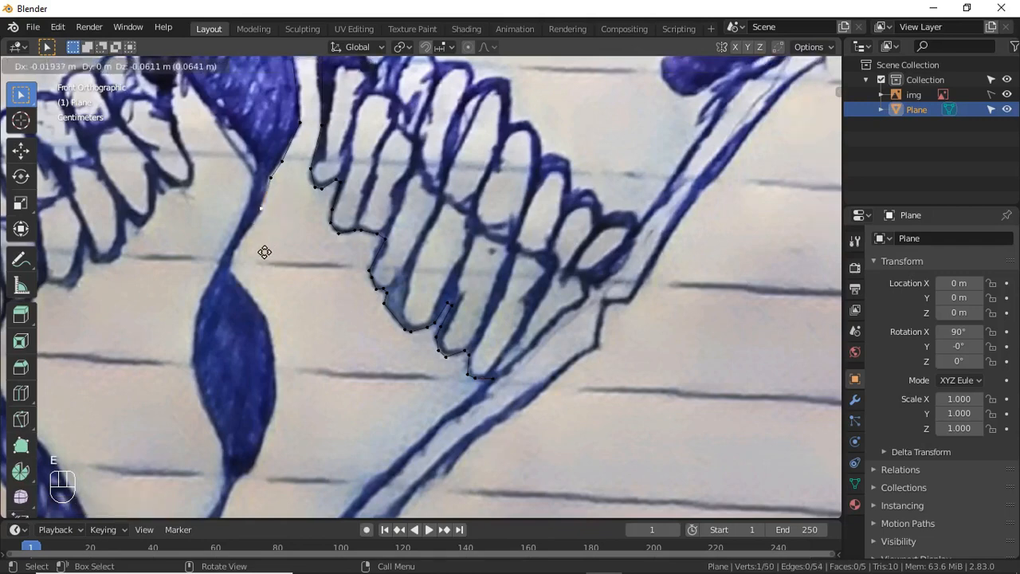
click(264, 256)
key(e)
click(237, 300)
key(e)
click(231, 320)
Extrude a diagonal chain of four vertices from the first tooth's lower left vertex to the lower dark shape
click(311, 174)
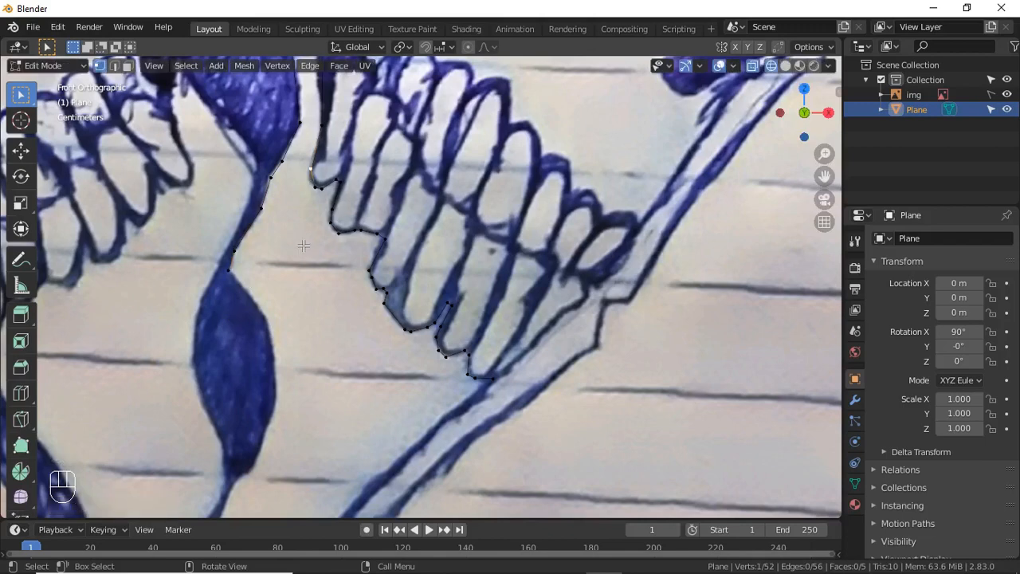
key(e)
click(284, 269)
key(e)
click(271, 291)
key(e)
click(244, 335)
key(e)
click(233, 360)
Extrude a second, parallel chain of four vertices from the next tooth-tip vertex down to the lower dark shape
click(312, 184)
key(e)
click(291, 274)
key(e)
click(267, 309)
key(e)
click(247, 345)
key(e)
click(237, 360)
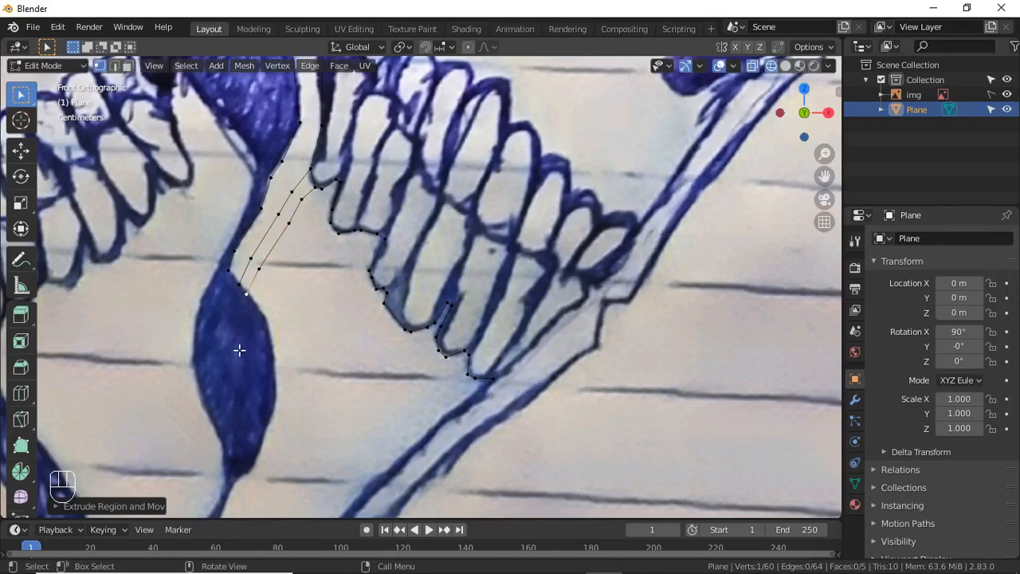
Extrude a third parallel vertex chain from the following first-tooth vertex down to the lower dark shape
click(319, 188)
key(e)
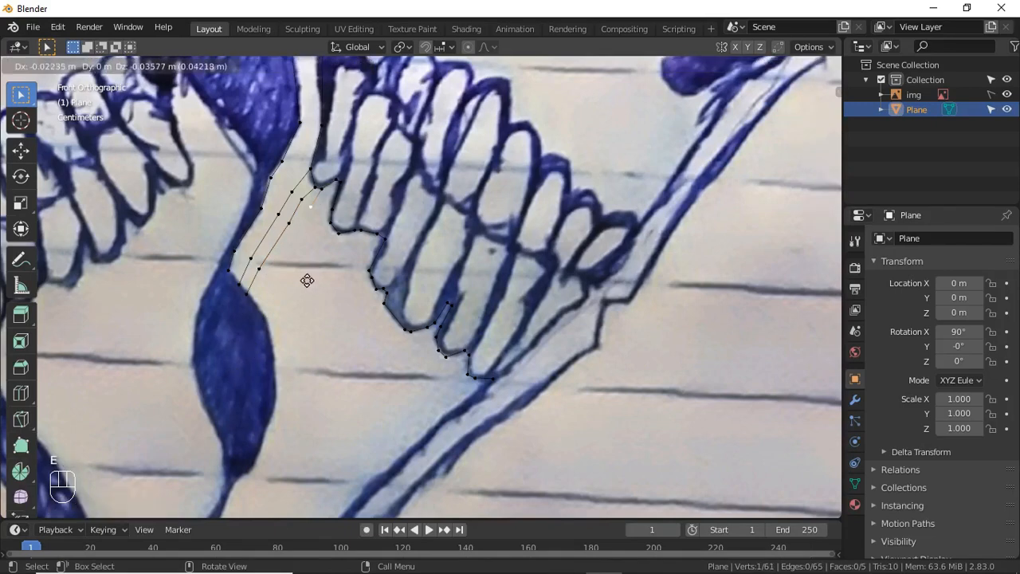
click(306, 280)
key(e)
click(291, 305)
key(e)
click(243, 378)
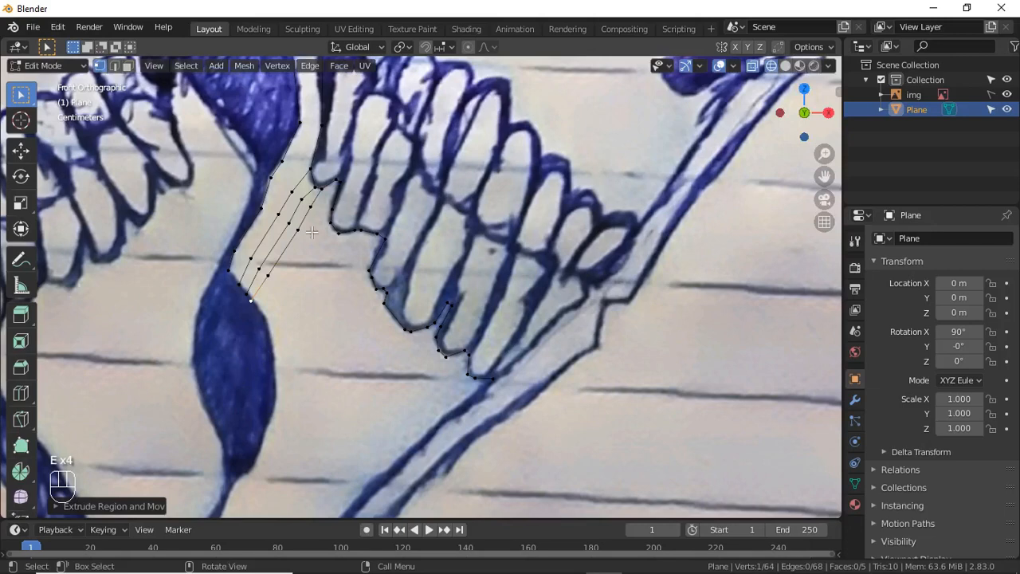
Extrude a fourth parallel vertex chain from the end of the first tooth's tip down to the lower dark shape
click(330, 212)
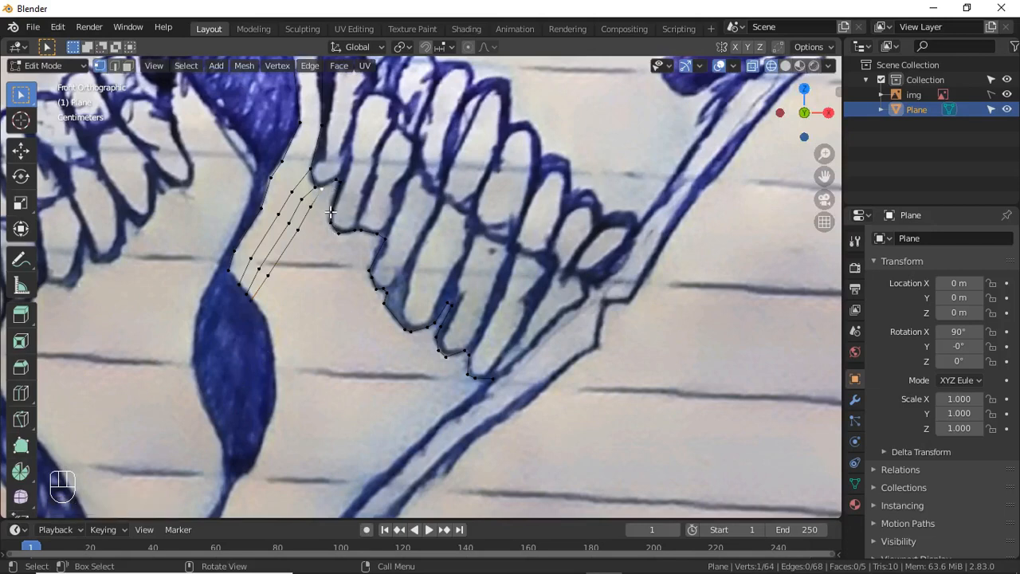
key(e)
click(313, 252)
key(e)
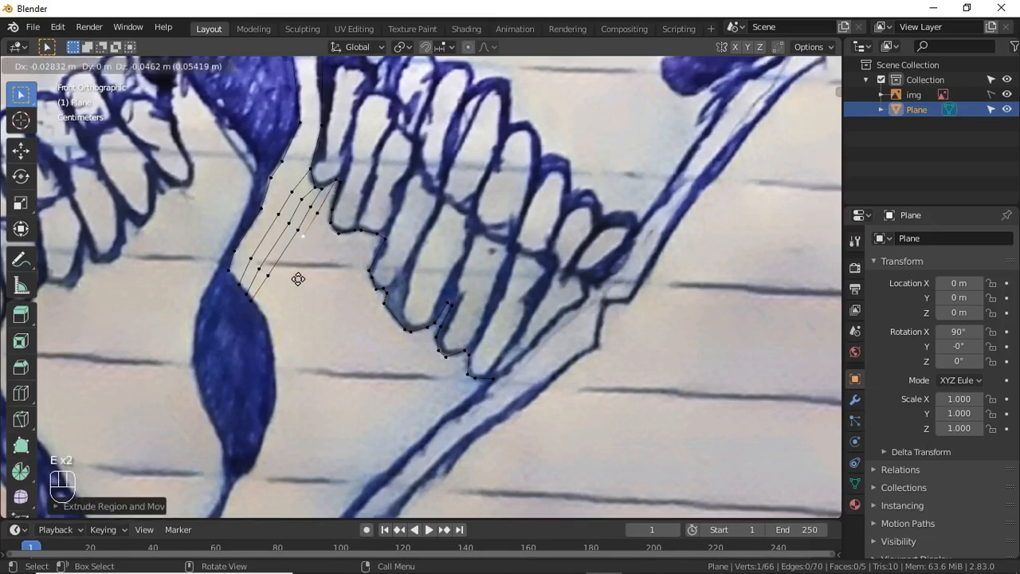
click(272, 327)
key(e)
click(250, 353)
Extrude a fifth parallel chain of four vertices from the notch beside the first tooth down to the lower dark shape
click(343, 189)
key(e)
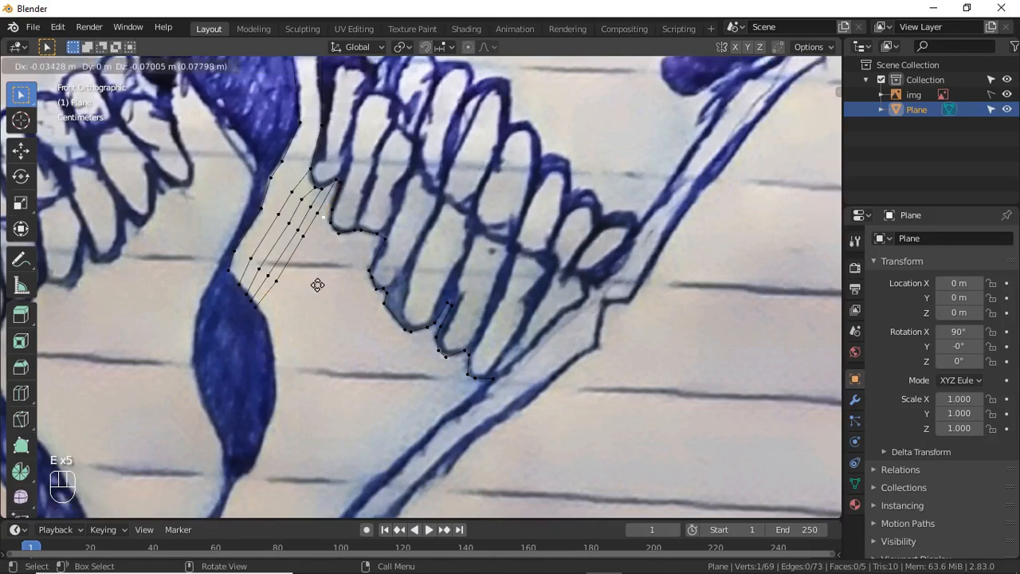
click(317, 285)
key(e)
click(304, 311)
key(e)
click(278, 358)
key(e)
click(258, 386)
Extrude a sixth parallel chain of four vertices from the outline just below the first notch down to the dark shape
click(340, 186)
key(e)
click(309, 279)
key(e)
click(301, 297)
key(e)
click(273, 345)
key(e)
click(254, 375)
Extrude a seventh parallel chain of four vertices from the second tooth's side down to the dark shape's edge
click(339, 185)
key(e)
click(334, 262)
key(e)
click(323, 291)
key(e)
click(289, 346)
key(e)
click(271, 378)
Extrude an eighth parallel vertex chain from the second tooth's lower corner down to the dark shape's edge
click(342, 241)
key(e)
click(325, 274)
key(e)
click(286, 354)
key(e)
click(260, 388)
Extrude a ninth parallel chain of four vertices from the middle of the second tooth group's lower outline to the dark shape
click(351, 234)
key(e)
click(351, 265)
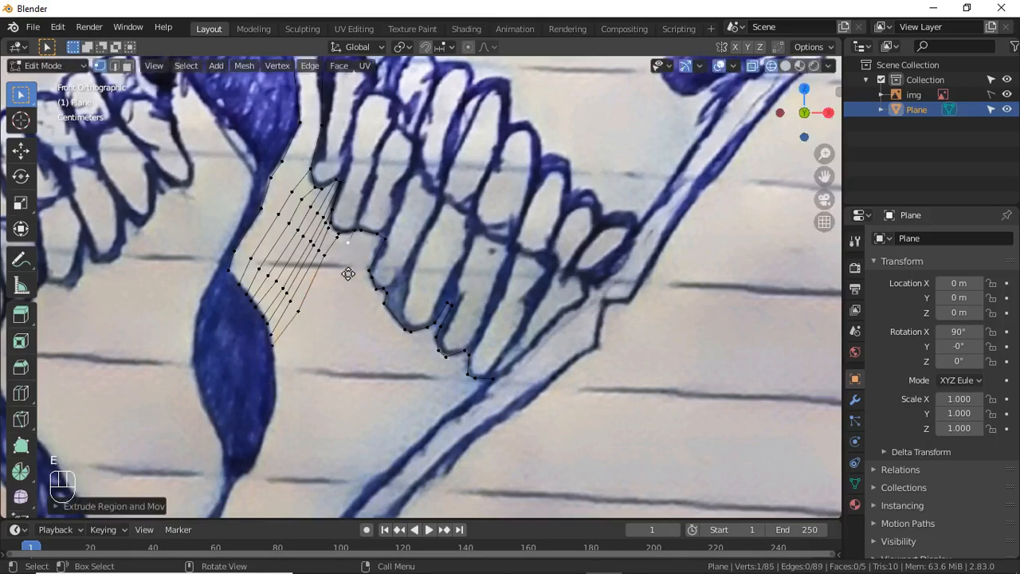
key(e)
click(335, 289)
key(e)
click(309, 357)
key(e)
click(268, 402)
Extrude a tenth parallel vertex chain from the adjacent lower-outline vertex down to the dark shape's edge
click(361, 233)
key(e)
click(343, 298)
key(e)
click(326, 327)
key(e)
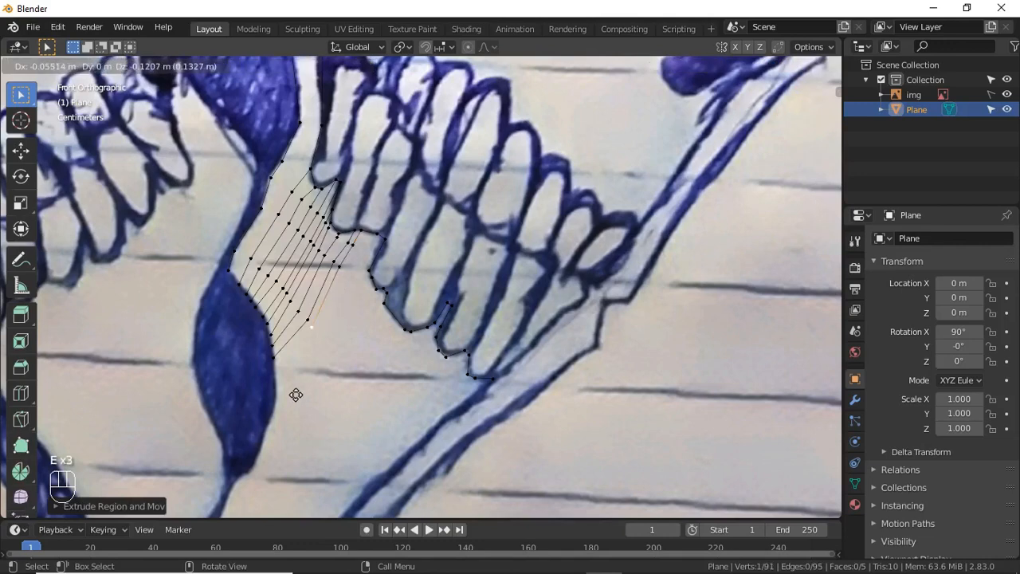
click(259, 440)
Extrude an eleventh parallel chain of four vertices from the far end of the second tooth group's lower outline
click(381, 239)
key(e)
click(346, 309)
key(e)
click(336, 334)
key(e)
click(301, 390)
key(e)
click(264, 447)
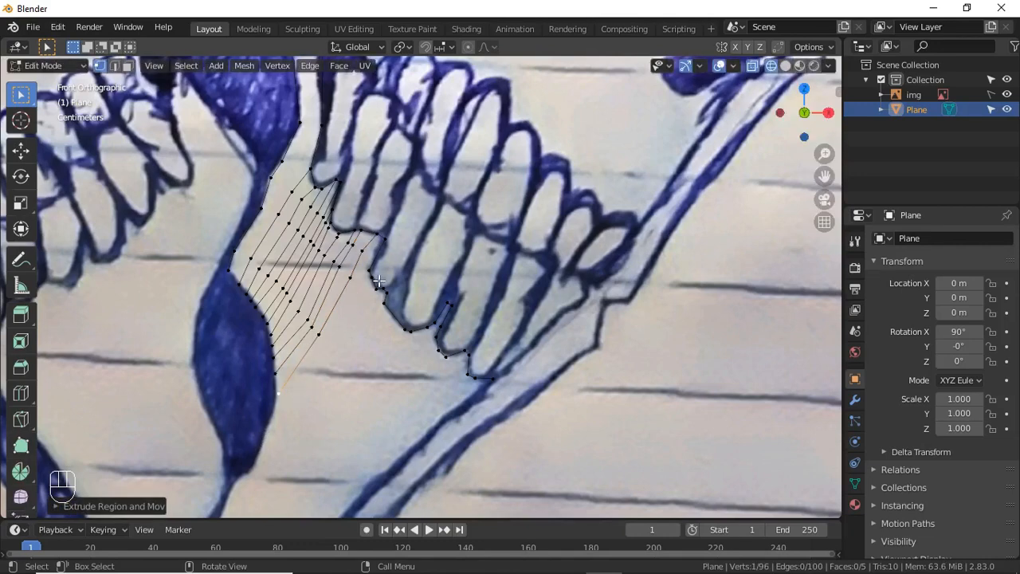
Extrude a single vertex diagonally downward from the upper outline vertex of the next tooth
click(372, 276)
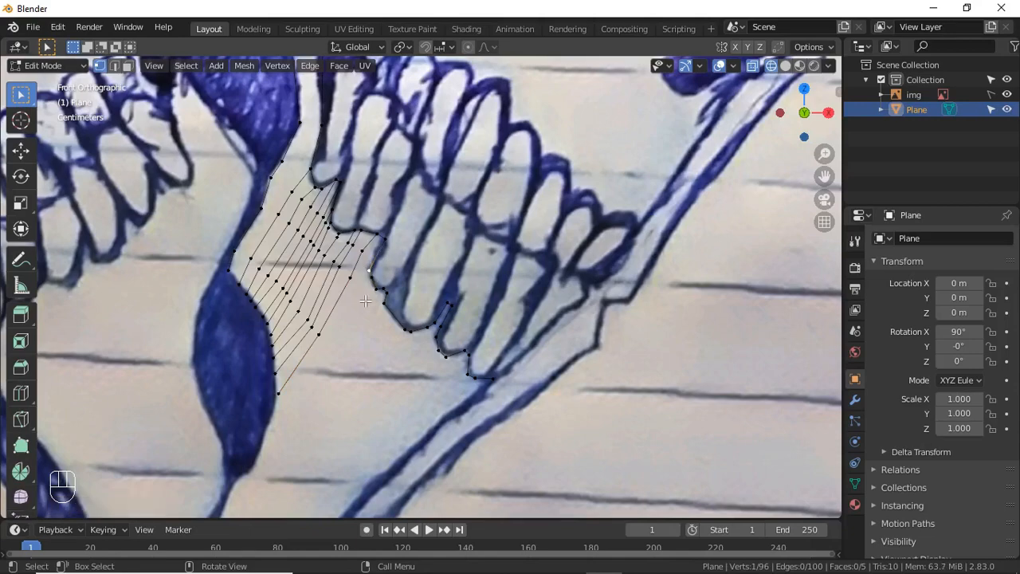
key(e)
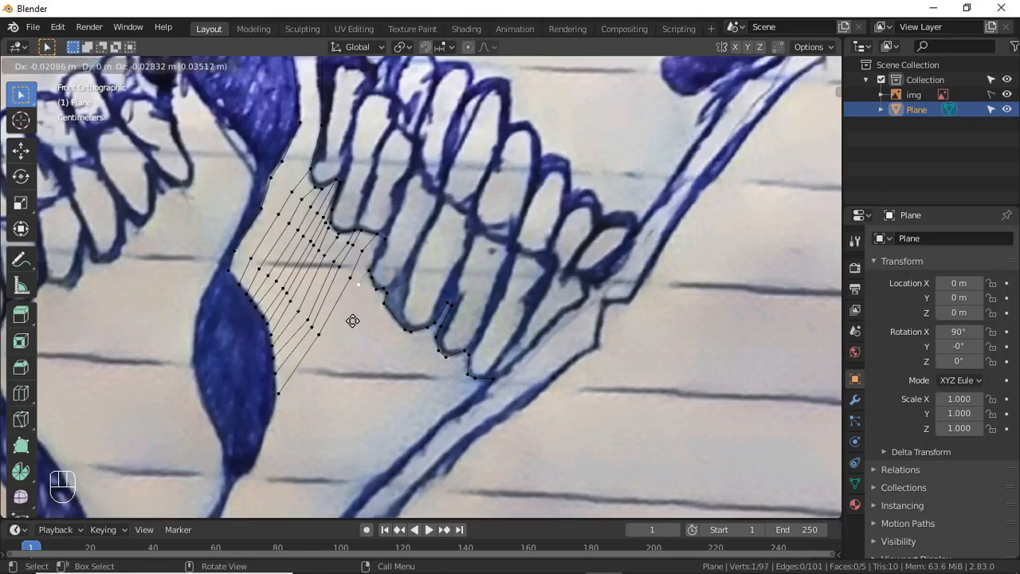
click(353, 320)
Fill the strip between the first two vertex chains below the first tooth with four faces
scroll(301, 183, up, 2)
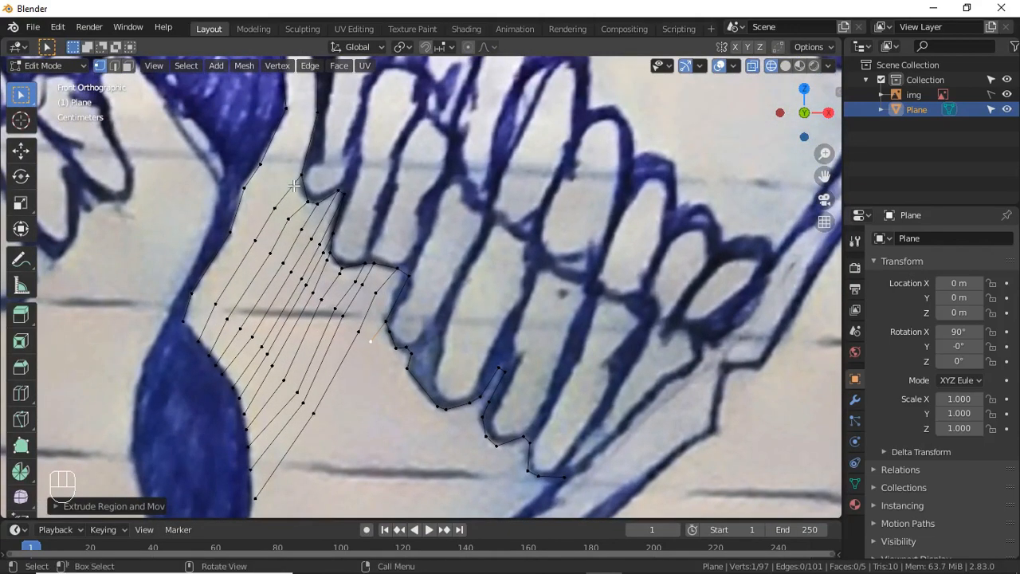
click(299, 176)
shift+click(306, 202)
shift+click(287, 219)
shift+click(275, 210)
key(f)
click(274, 209)
shift+click(288, 220)
key(f)
key(f)
key(f)
Fill the strip between the second and third vertex chains with four faces down to the dark shape
click(308, 202)
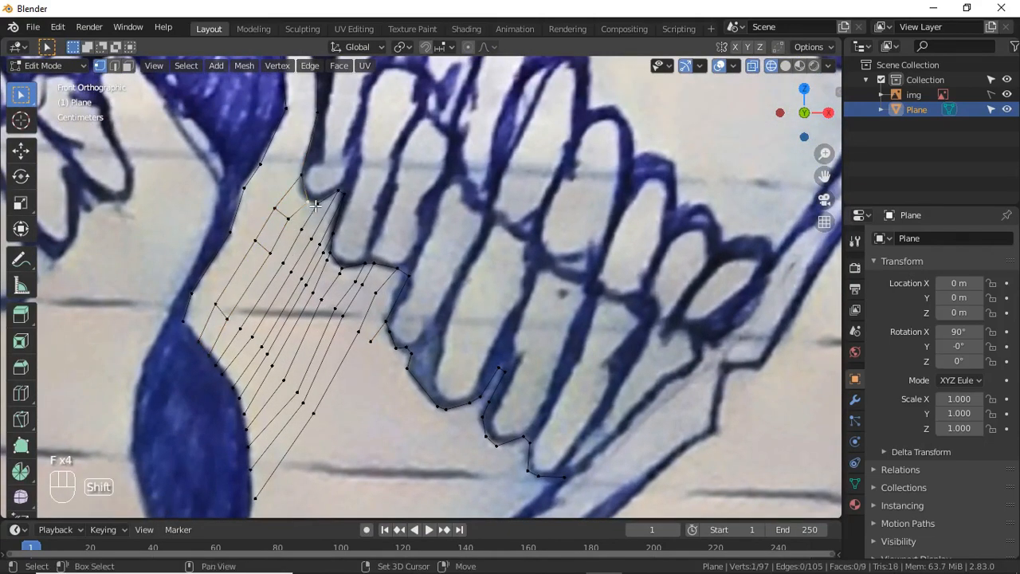
shift+click(317, 205)
shift+click(301, 230)
shift+click(288, 221)
key(f)
click(289, 220)
shift+click(301, 229)
key(f)
key(f)
key(f)
Delete the vertices of the two crowded chains that start at the notch between the first and second teeth
click(317, 204)
shift+click(339, 191)
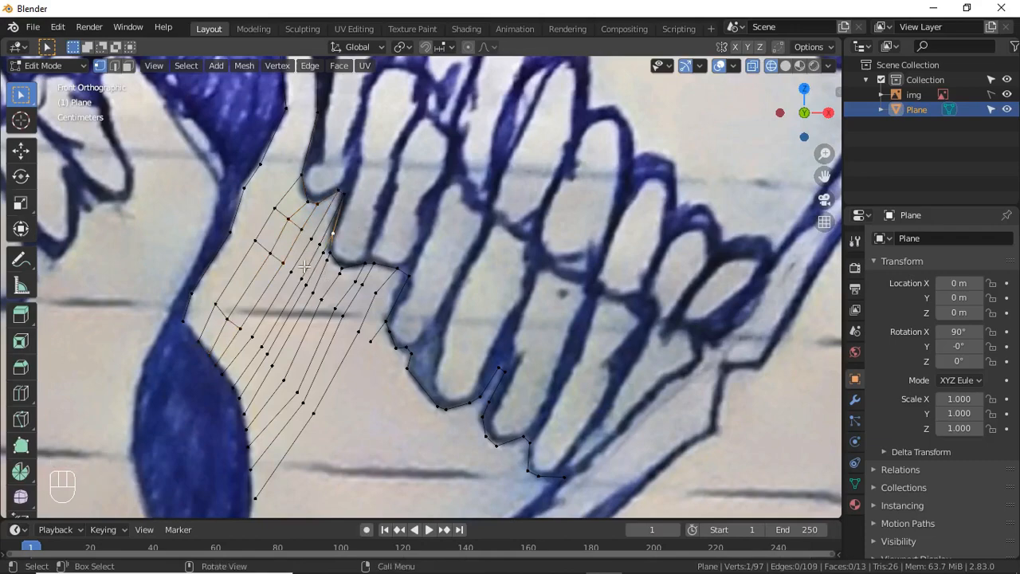
scroll(277, 322, up, 2)
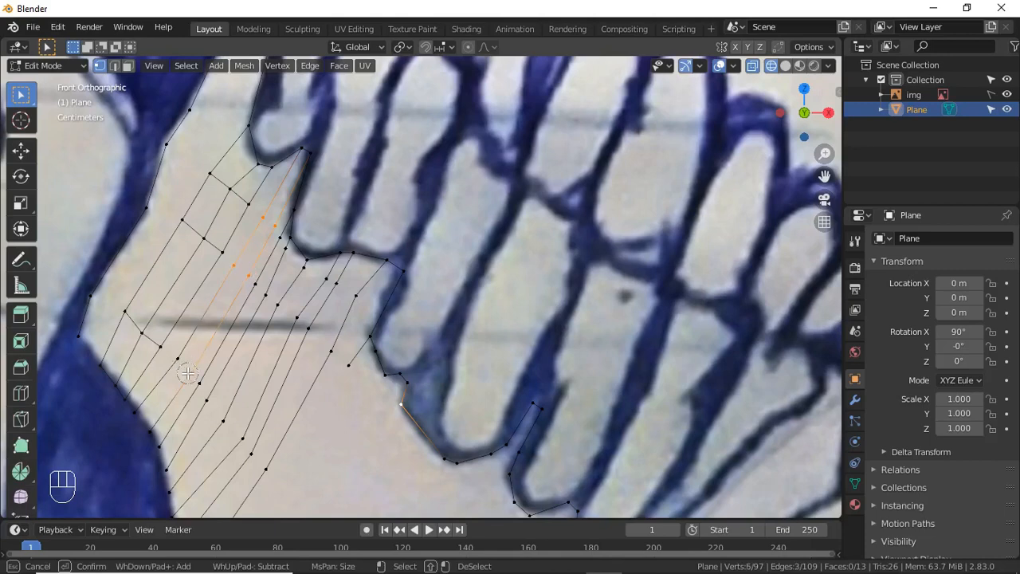
mouse_move(187, 373)
mouse_down()
mouse_move(151, 422)
mouse_move(139, 416)
mouse_up()
key(x)
right_click(319, 380)
key(x)
click(371, 374)
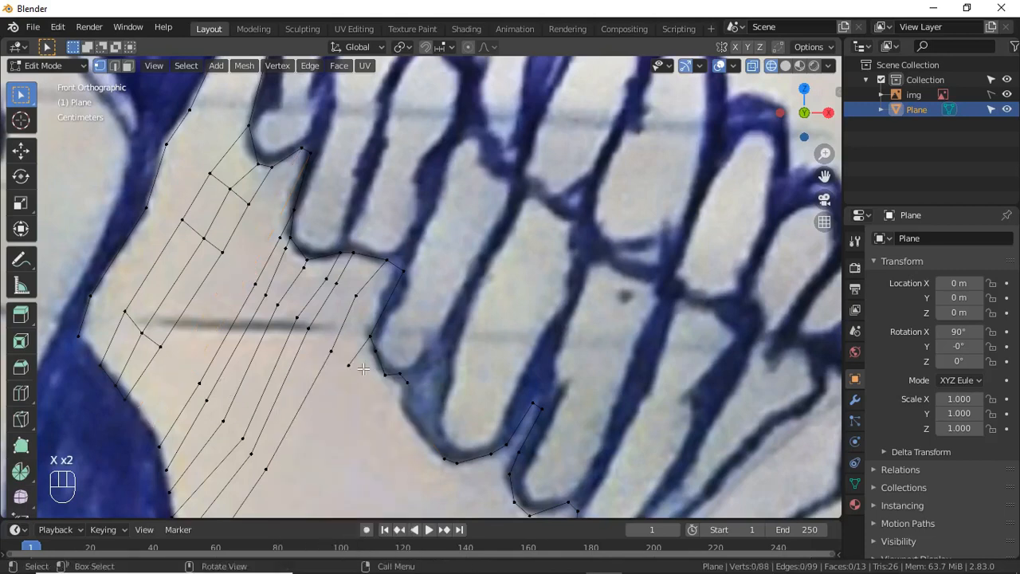
Fill the notch between the first and second teeth with a four-sided face
click(303, 149)
shift+click(300, 217)
key(f)
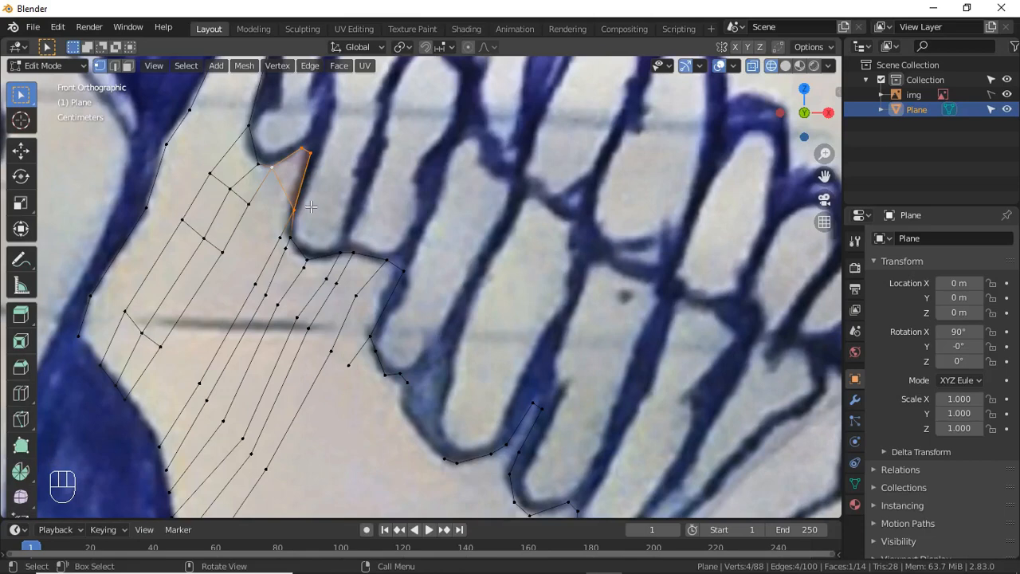
Fill the wide gap left between the third chain and the next remaining chain with four faces
shift+click(250, 206)
shift+click(277, 233)
key(f)
key(f)
click(405, 271)
click(274, 168)
shift+click(295, 210)
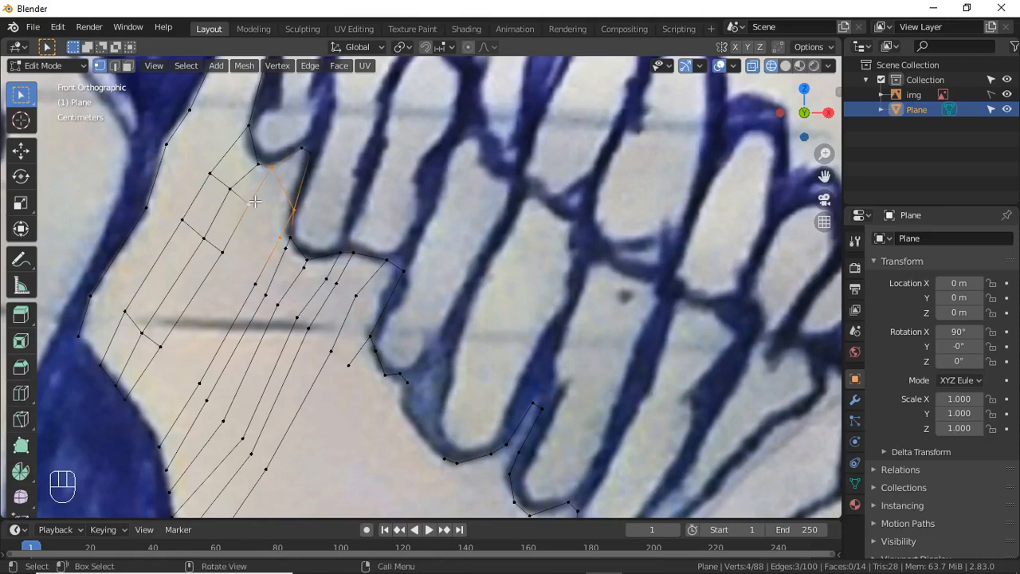
key(f)
key(f)
key(f)
key(f)
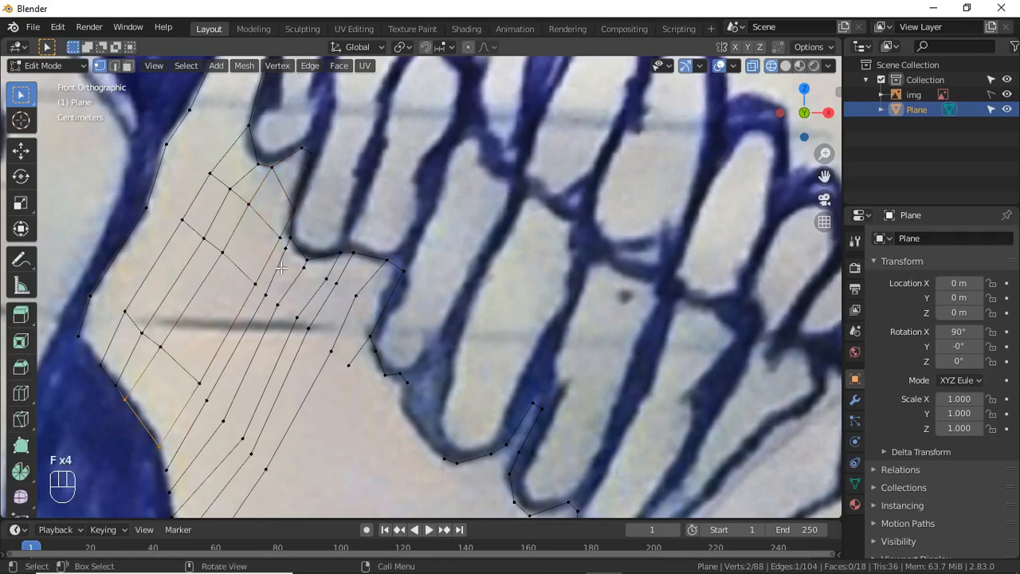
Fill the narrow strip between the fourth and fifth remaining chains with faces, starting at the second tooth's side
click(294, 211)
shift+click(291, 237)
shift+click(285, 249)
shift+click(279, 238)
shift+click(284, 270)
key(ctrl+z)
click(280, 237)
shift+click(285, 248)
shift+click(266, 294)
shift+click(256, 285)
key(f)
click(257, 288)
key(f)
key(f)
Fill the strip between the fifth and sixth remaining chains with four faces, starting at the second tooth's lower corner
click(291, 239)
shift+click(286, 248)
shift+click(304, 268)
shift+click(307, 260)
key(f)
click(286, 251)
shift+click(300, 269)
key(f)
key(f)
key(f)
Fill the strip between the sixth and seventh remaining chains with four faces below the second tooth
click(347, 253)
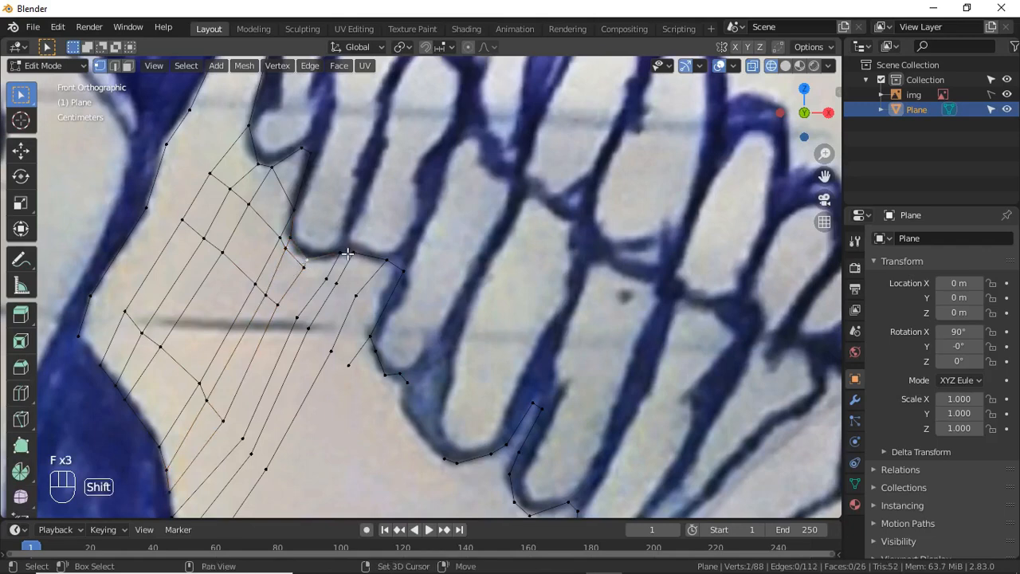
shift+click(305, 271)
key(f)
click(306, 270)
shift+click(324, 280)
key(f)
key(f)
key(f)
Fill the narrow strip between the seventh and eighth remaining chains with four faces
shift+click(353, 252)
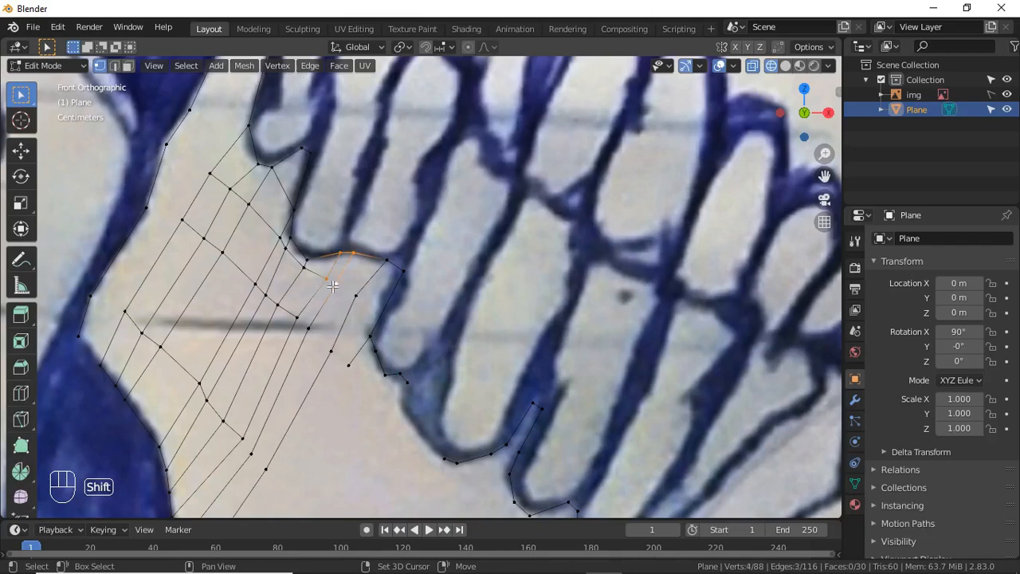
key(f)
key(f)
key(f)
key(f)
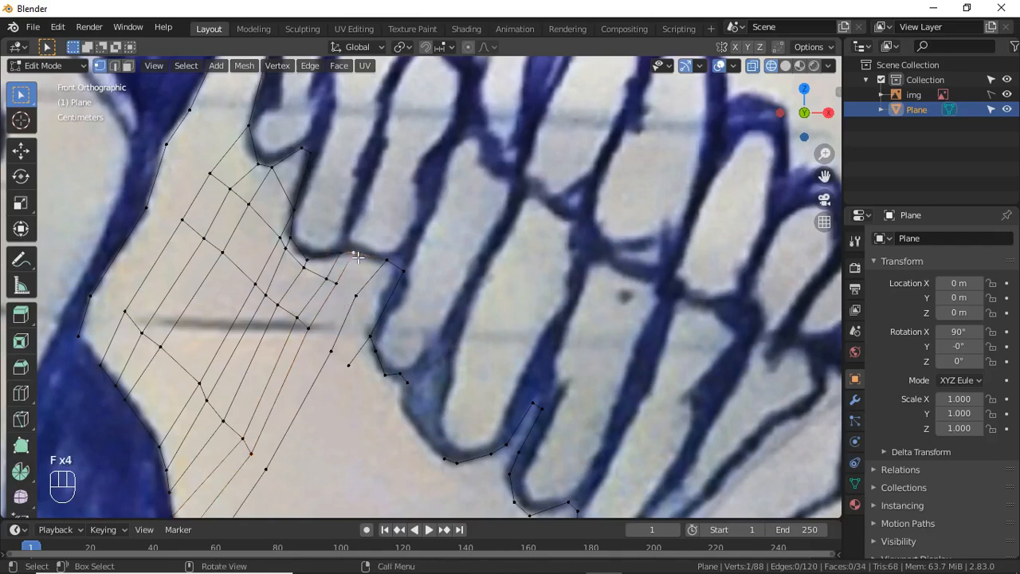
Fill the strip between the eighth and ninth remaining chains with four faces
shift+click(354, 295)
key(f)
key(f)
key(f)
key(f)
Subdivide the steep outline edge descending from the end of the second tooth group along the next tooth
click(402, 276)
shift+click(371, 333)
right_click(375, 326)
click(373, 202)
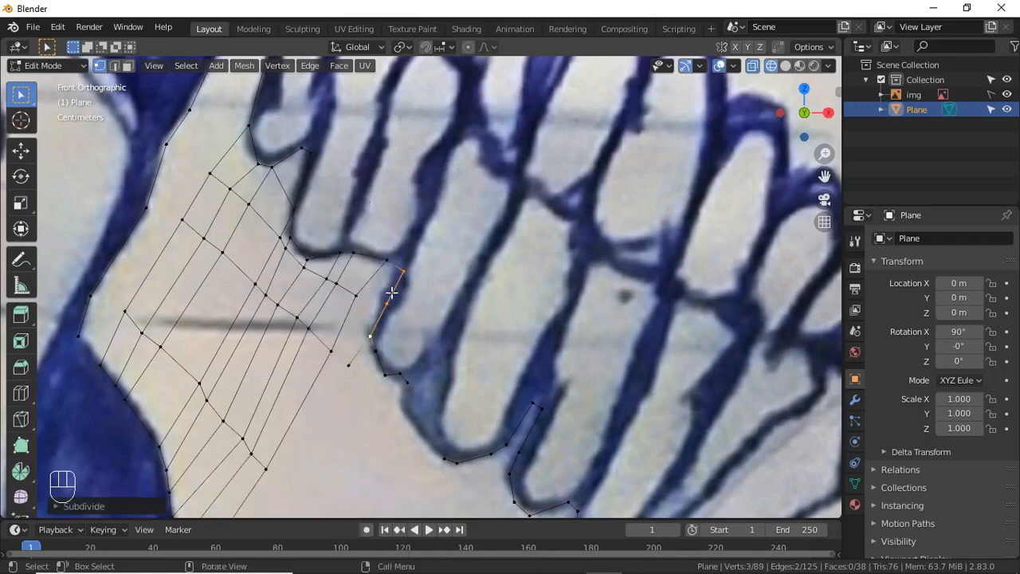
Fill the gap beside the steep tooth edge with a face and add a loop cut across the upper part of the strips
click(390, 266)
click(355, 300)
shift+click(387, 304)
key(f)
key(ctrl+z)
key(ctrl+r)
click(313, 317)
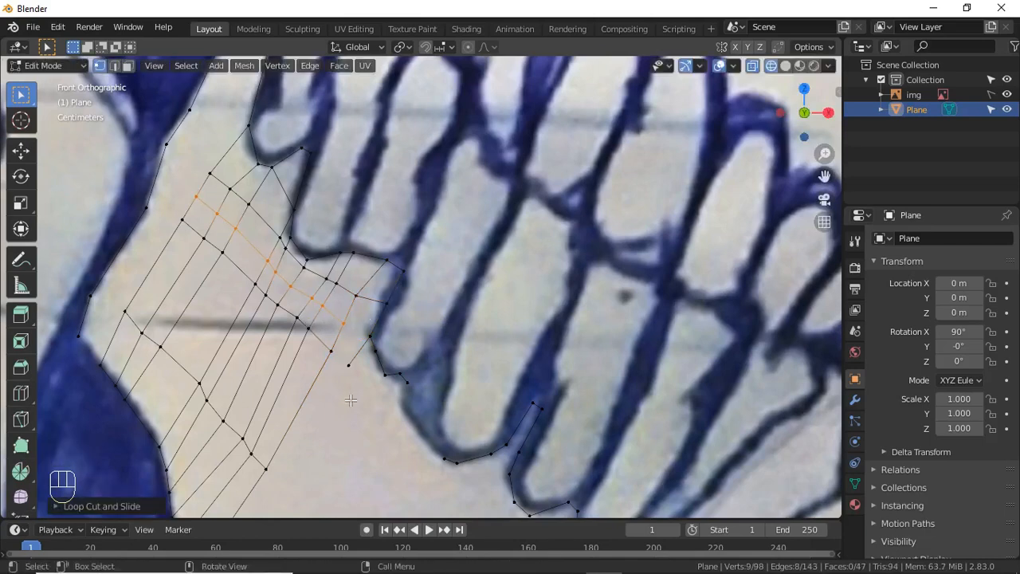
Extrude a two-segment chain from the base of the steep tooth edge down to the central dark shape's outline
scroll(350, 402, down, 2)
click(369, 345)
scroll(352, 423, down, 2)
key(e)
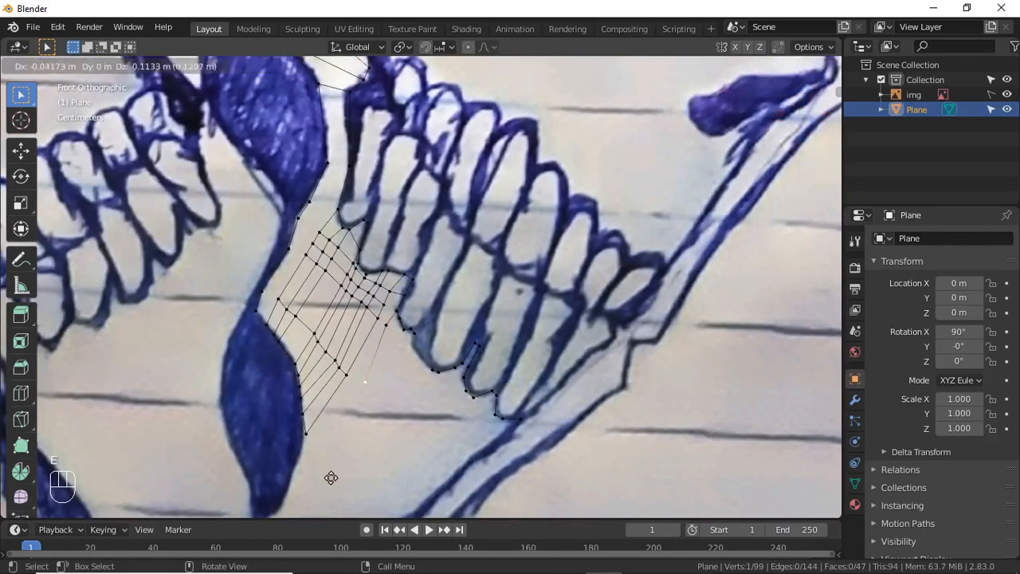
click(291, 432)
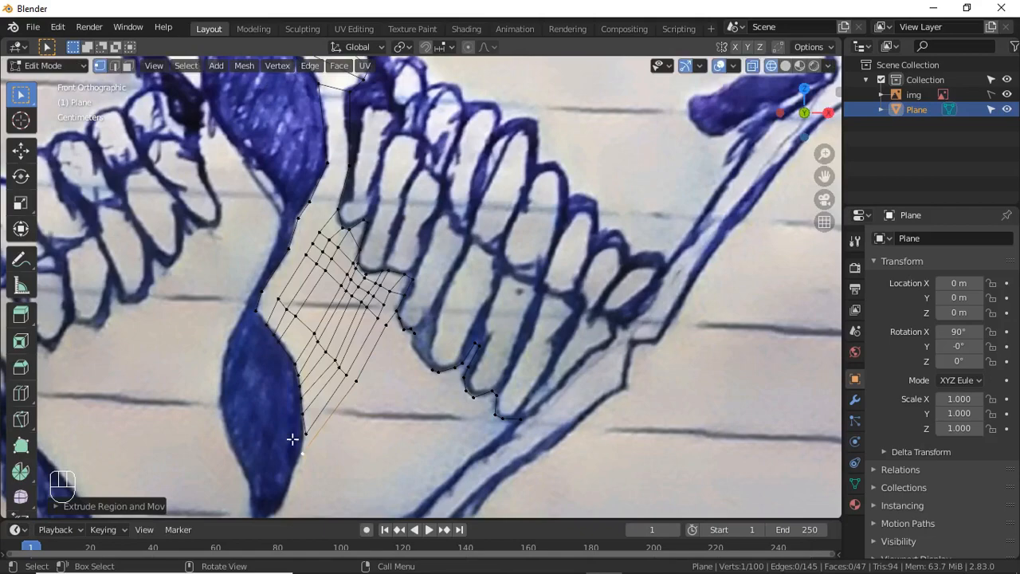
key(g)
click(456, 433)
scroll(431, 398, up, 1)
Extrude a two-segment chain from the next tooth outline vertex down to the lower edge of the central dark shape
click(390, 320)
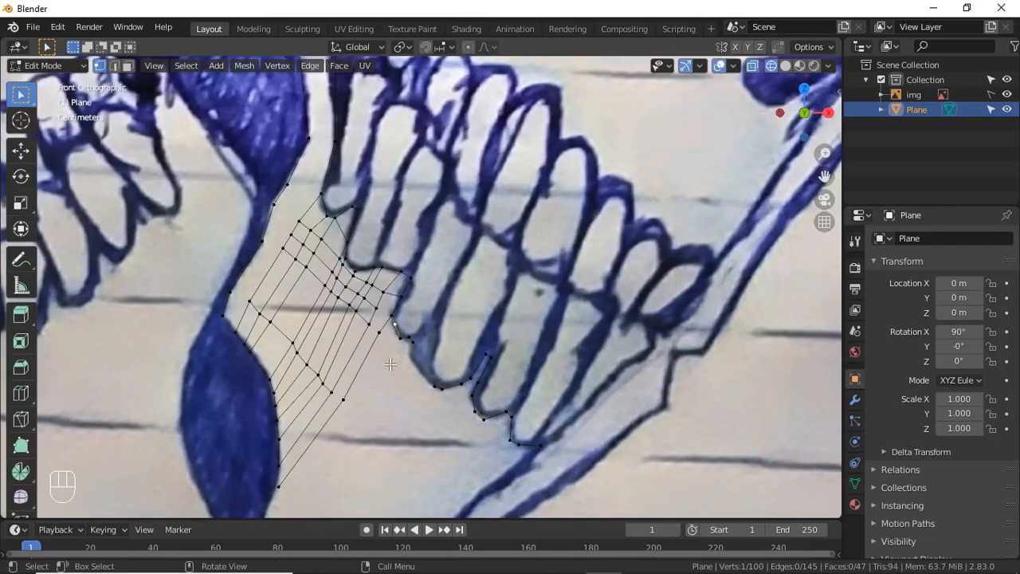
scroll(385, 368, down, 3)
key(e)
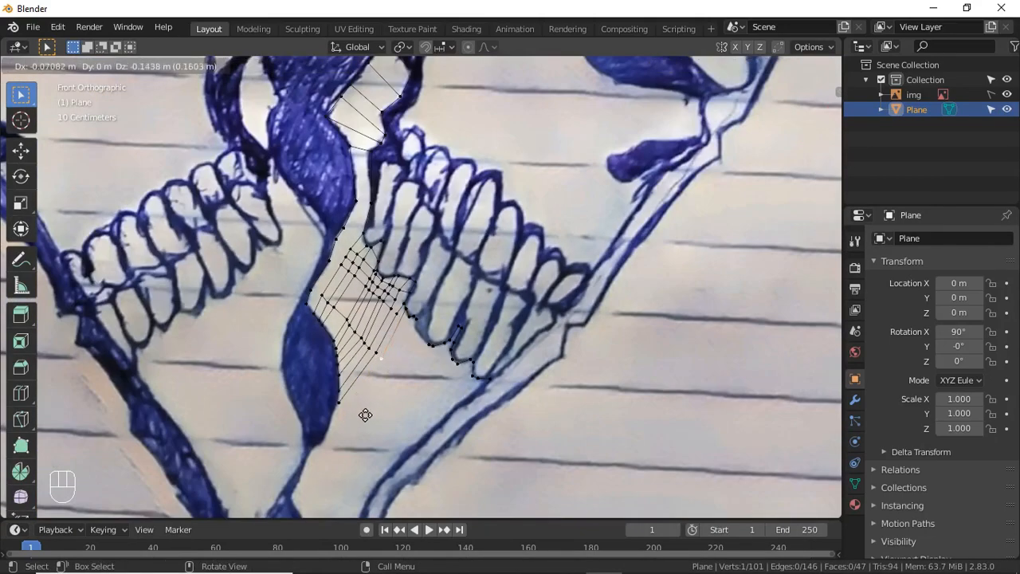
click(393, 360)
key(e)
click(350, 453)
key(e)
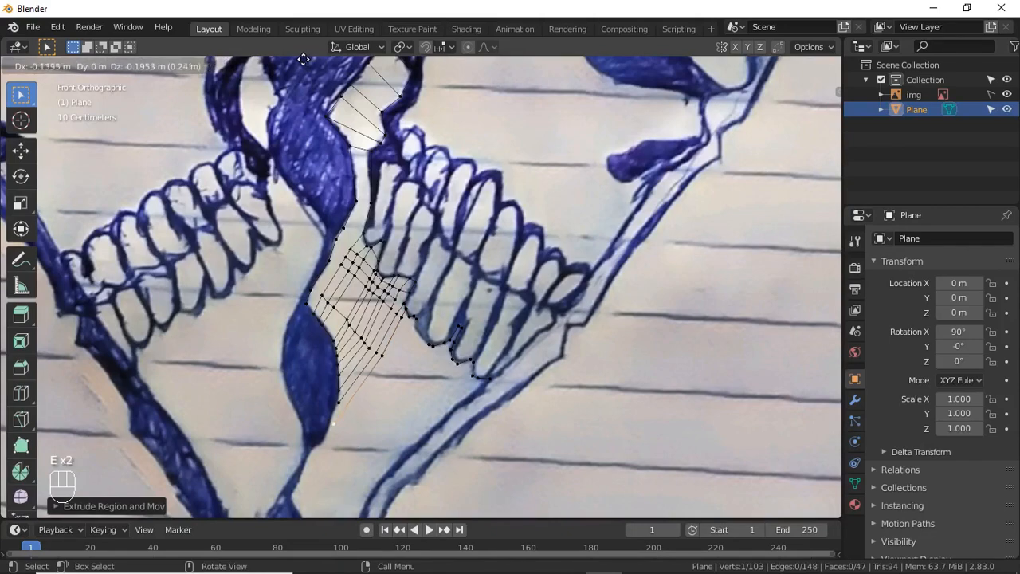
click(404, 65)
Extrude a chain with a short first segment from the following tooth outline vertex to the tip of the central dark shape
scroll(443, 361, up, 2)
scroll(387, 382, up, 2)
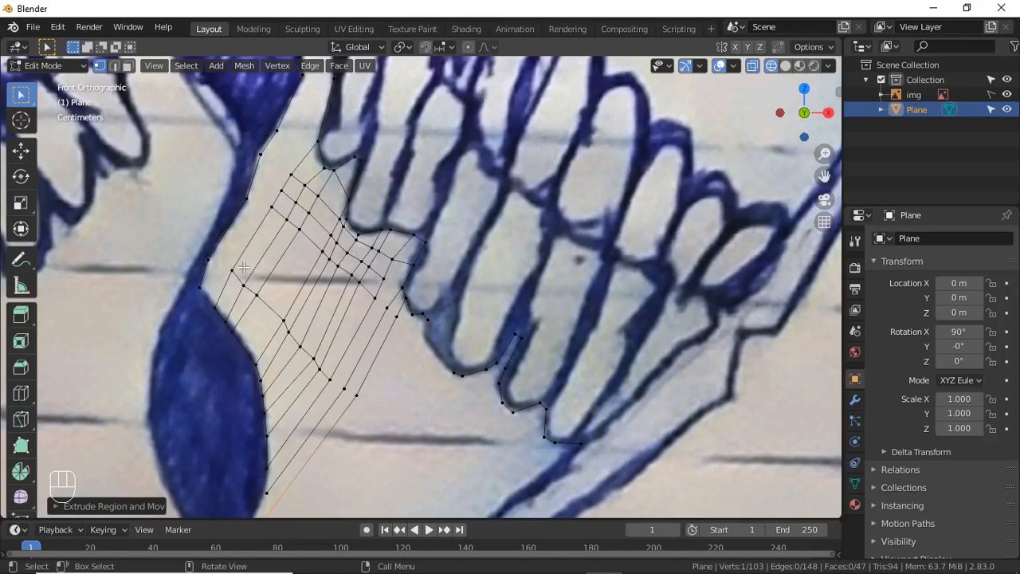
scroll(487, 384, down, 3)
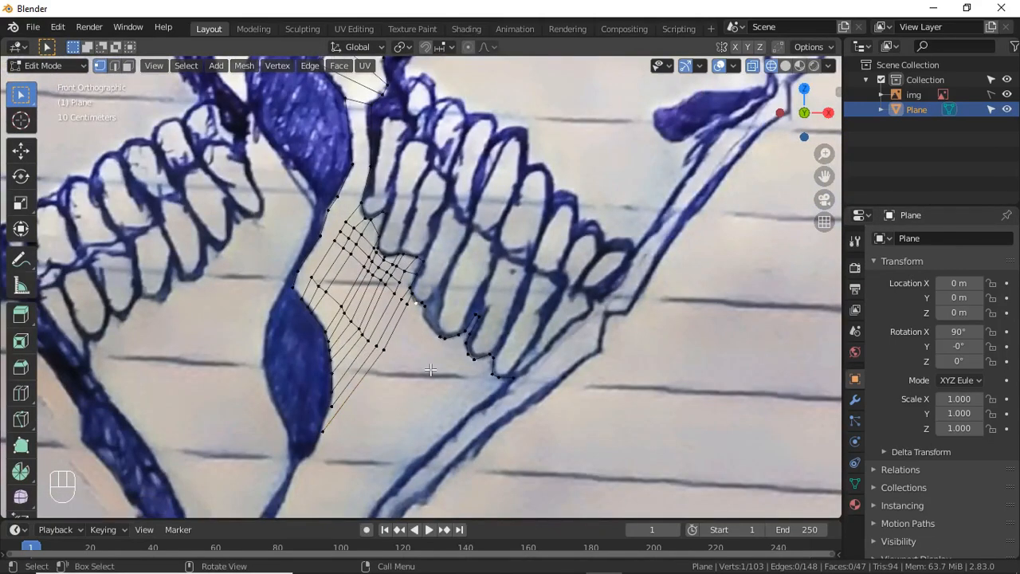
key(e)
click(403, 425)
key(e)
click(329, 65)
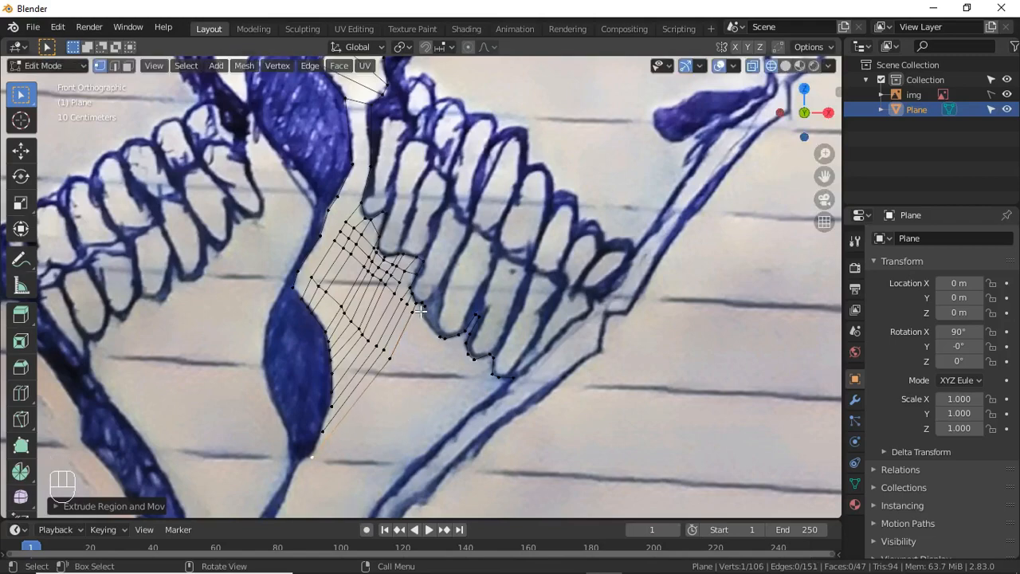
Extrude a three-segment chain from the end of the short tooth outline past the dark shape's tip to the bottom dark shape
scroll(423, 319, up, 3)
scroll(419, 331, down, 2)
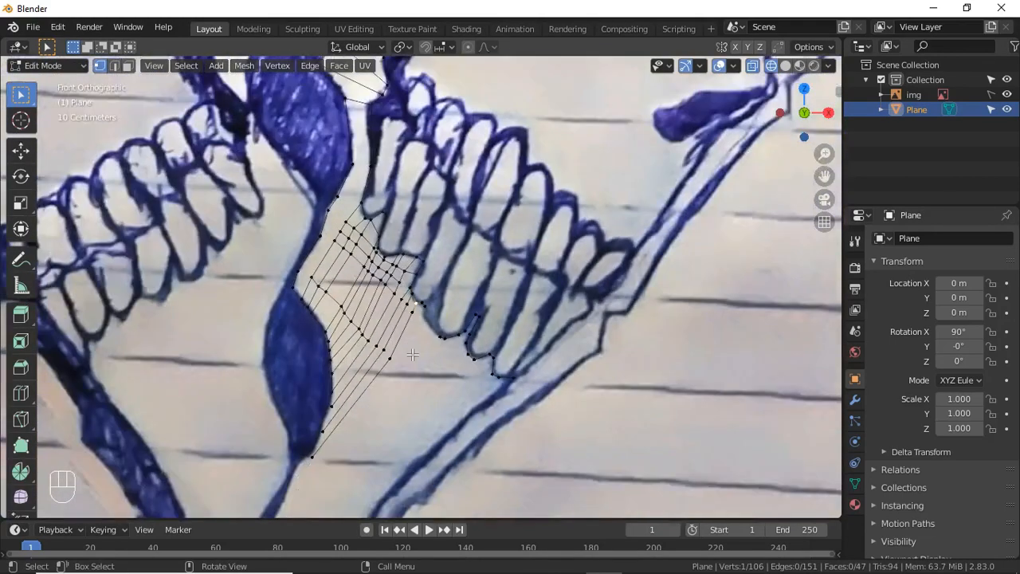
scroll(412, 354, up, 2)
key(e)
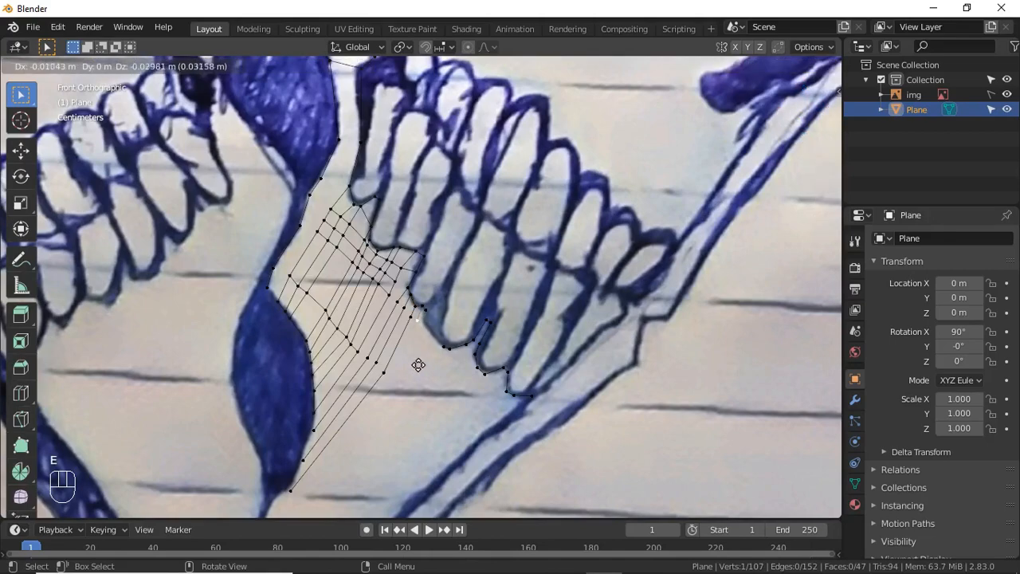
click(419, 364)
key(e)
click(389, 444)
scroll(390, 444, down, 1)
key(e)
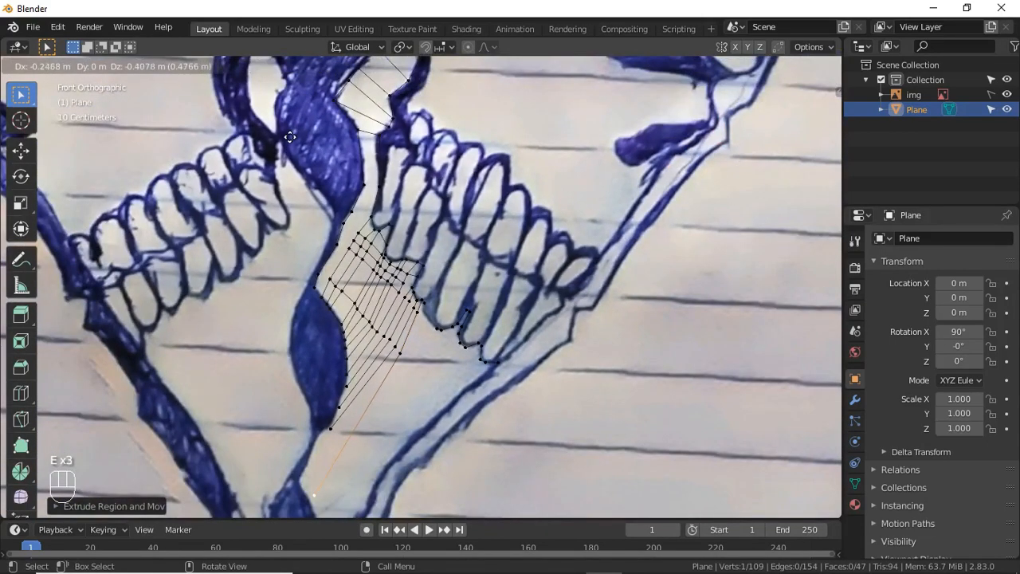
click(284, 138)
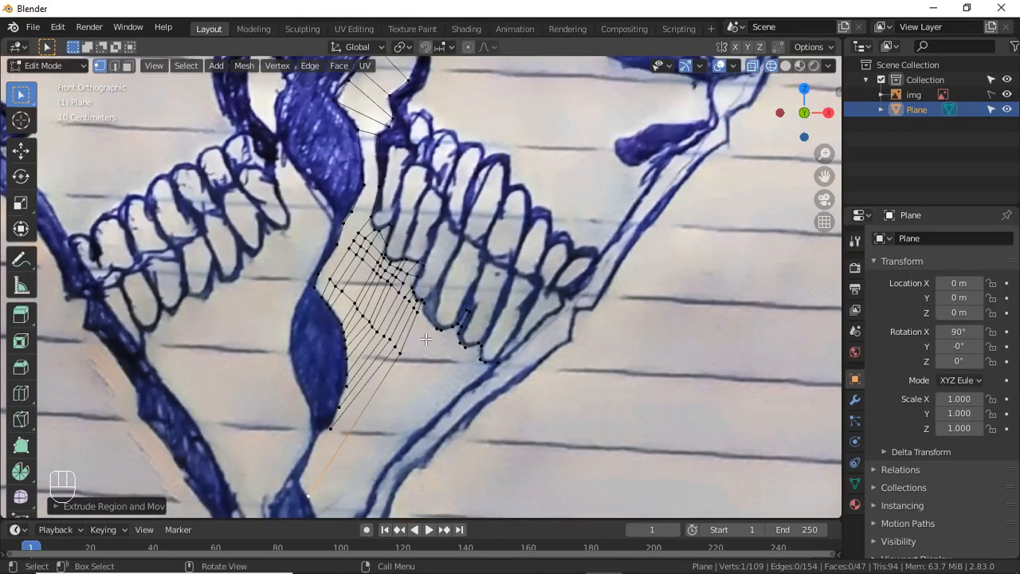
Extend the tooth outline down by two short segments and join it with an edge to the third tooth group's outline
scroll(426, 339, up, 1)
key(e)
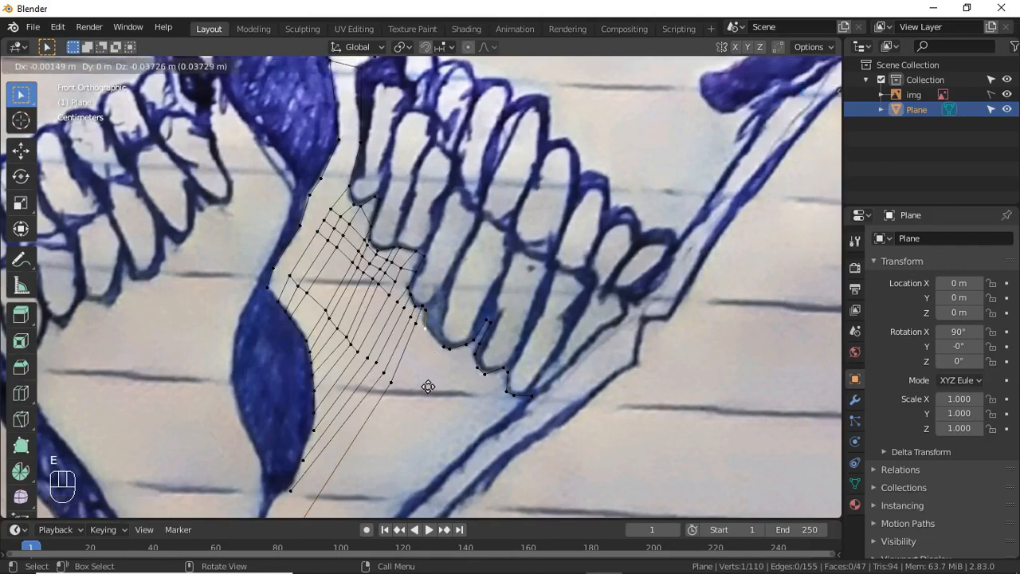
click(430, 391)
key(e)
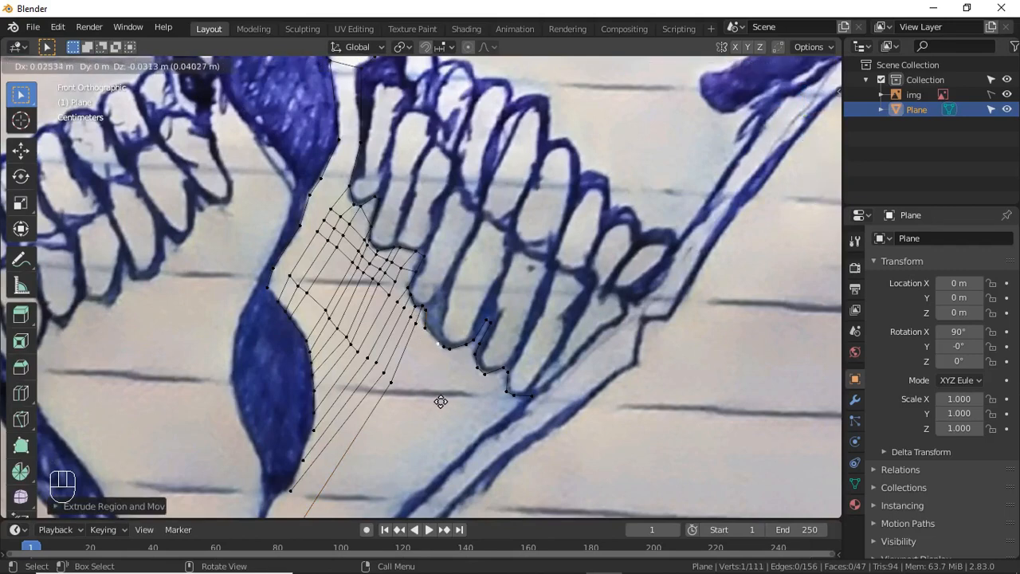
click(442, 401)
click(438, 349)
shift+click(443, 354)
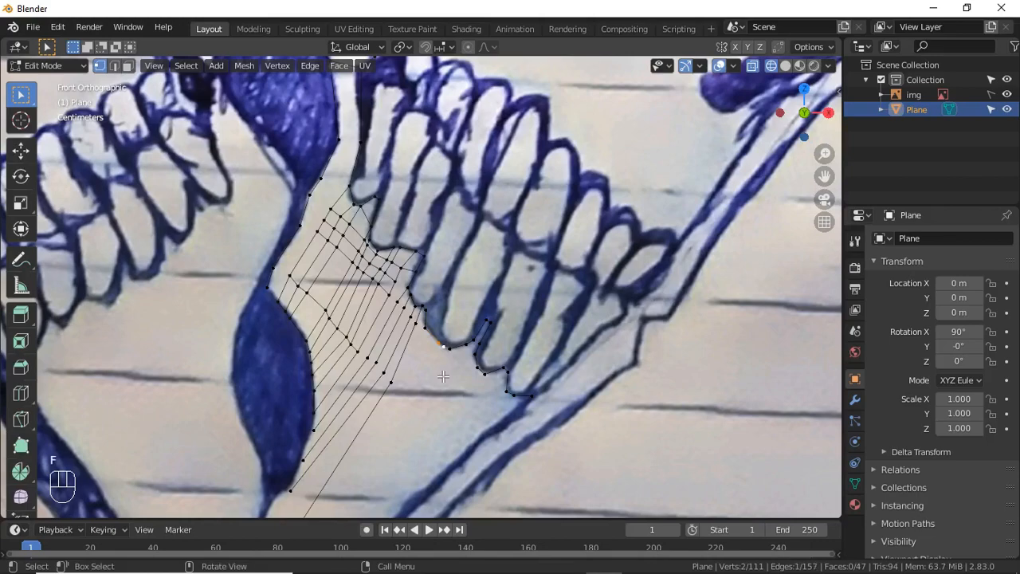
Extrude two two-segment chains from the newly joined tooth outline down to the bottom dark shape
scroll(424, 377, down, 2)
key(e)
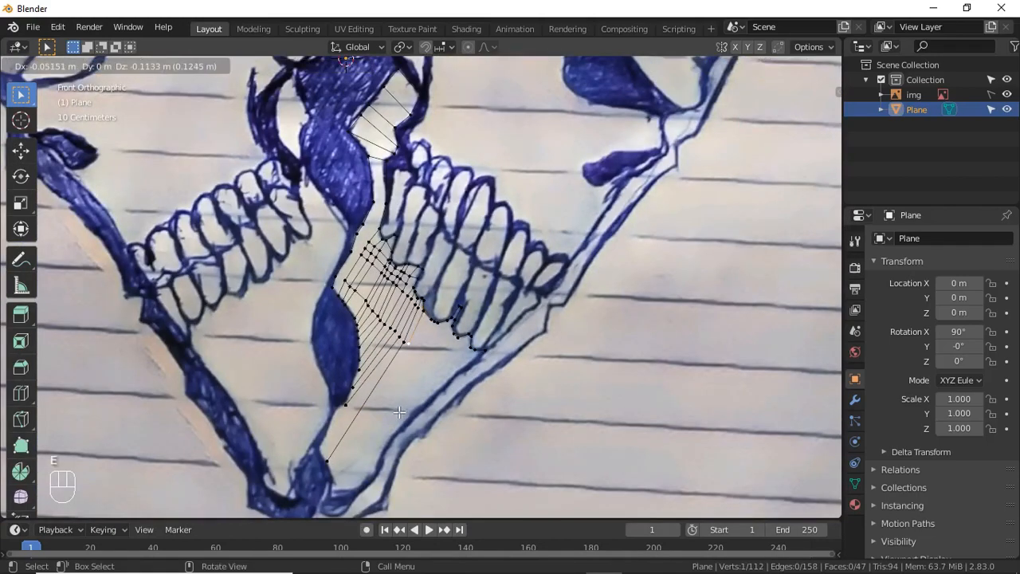
click(399, 412)
scroll(423, 411, up, 2)
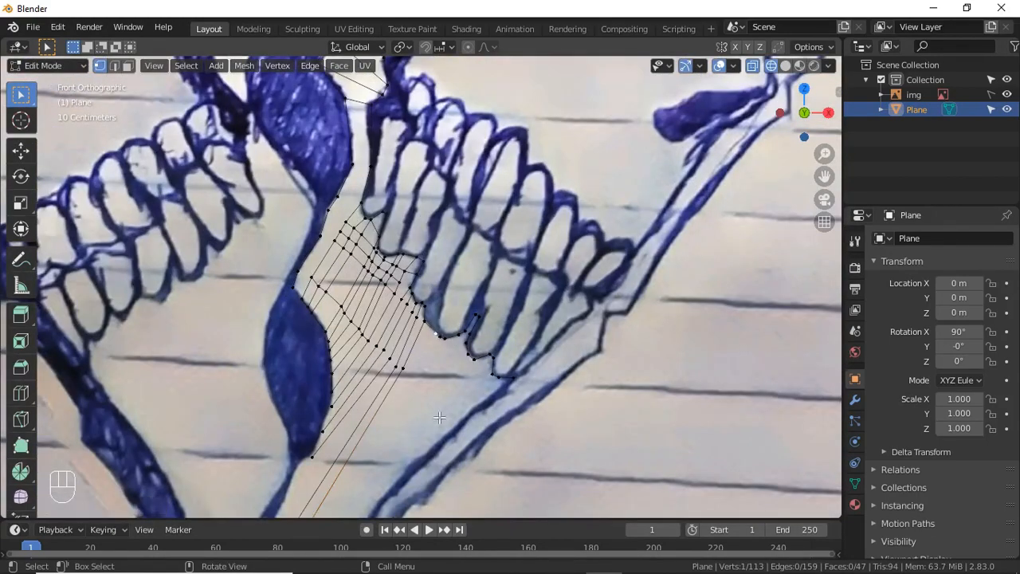
key(e)
click(415, 463)
scroll(410, 461, down, 2)
key(e)
click(321, 130)
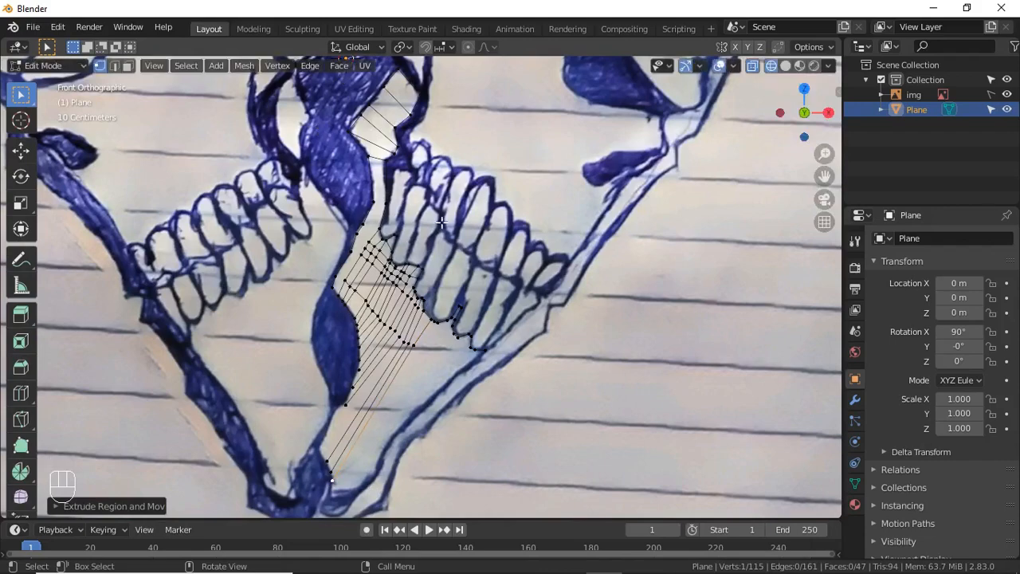
Extrude another two-segment chain from the first bottom vertex of the third tooth group to the bottom dark shape
scroll(431, 207, up, 3)
key(e)
click(409, 467)
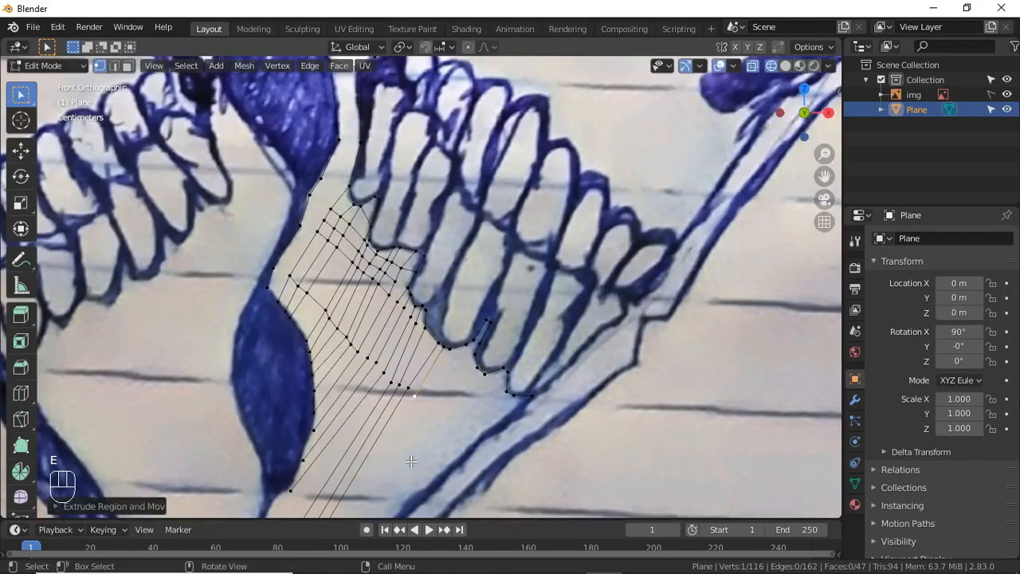
scroll(410, 467, down, 3)
key(e)
click(327, 160)
Extrude a two-segment chain from the adjacent bottom vertex of the third tooth group to the bottom dark shape's lower edge
scroll(471, 275, up, 2)
click(444, 338)
key(e)
click(411, 484)
scroll(419, 475, down, 3)
key(e)
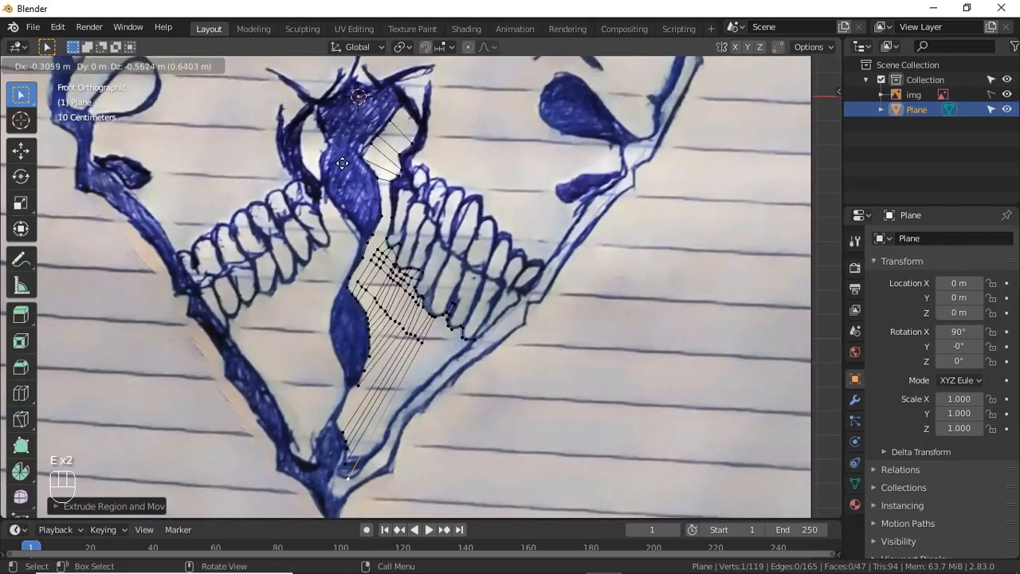
click(342, 162)
key(x)
click(319, 396)
key(x)
click(317, 402)
Extrude a two-segment chain from the far end of the third tooth group down to the inner jaw line near the chin
scroll(422, 406, up, 3)
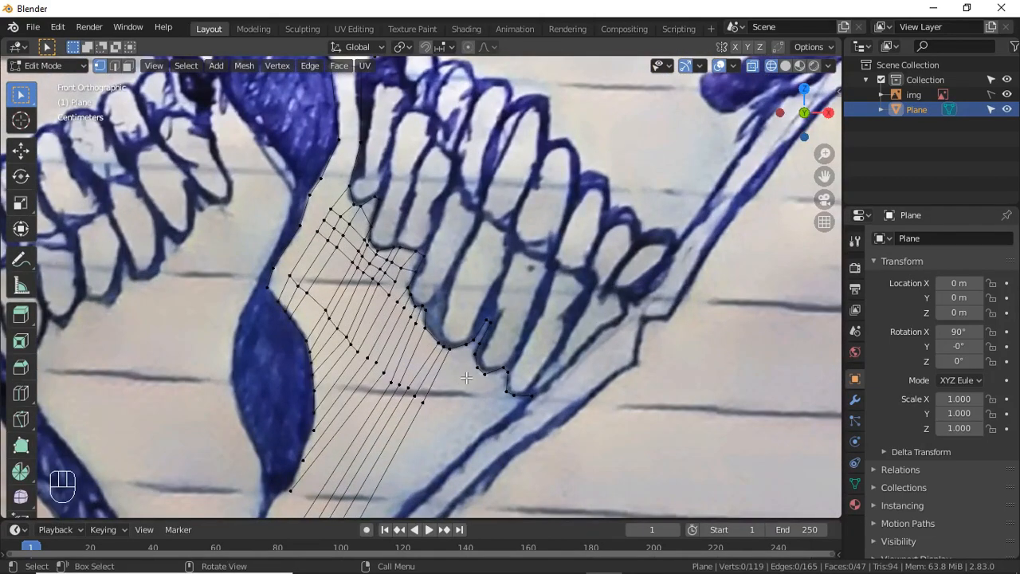
scroll(470, 423, down, 4)
key(e)
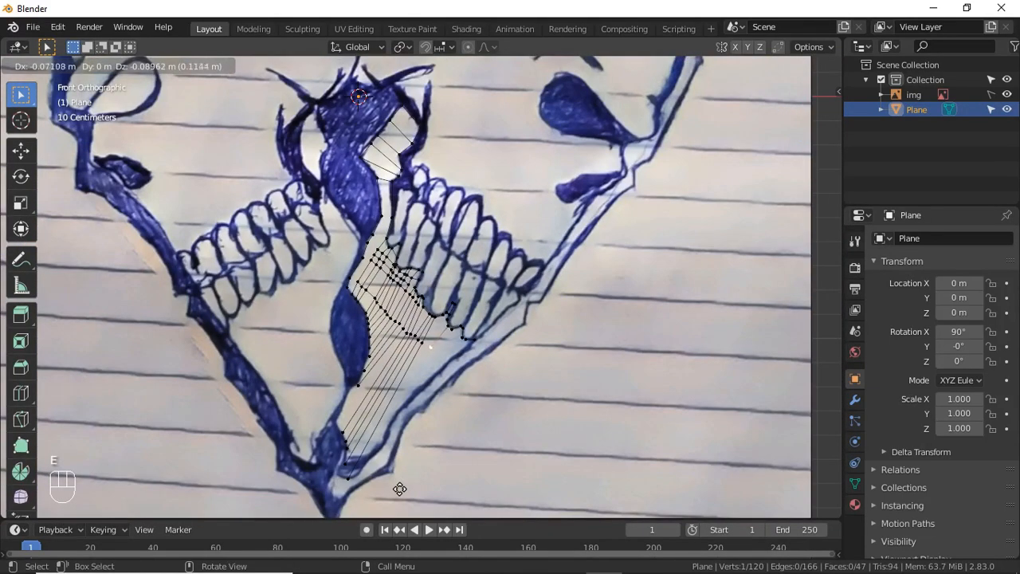
click(401, 489)
key(e)
click(329, 149)
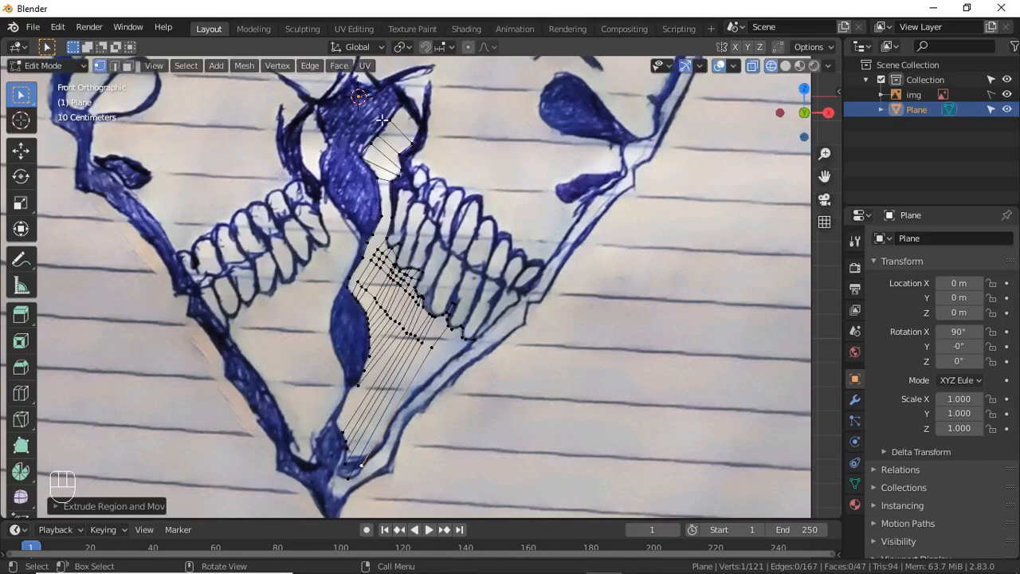
Extrude a two-segment chain from the start of the fourth tooth group down to the inner jaw line
scroll(479, 423, up, 4)
scroll(477, 416, down, 3)
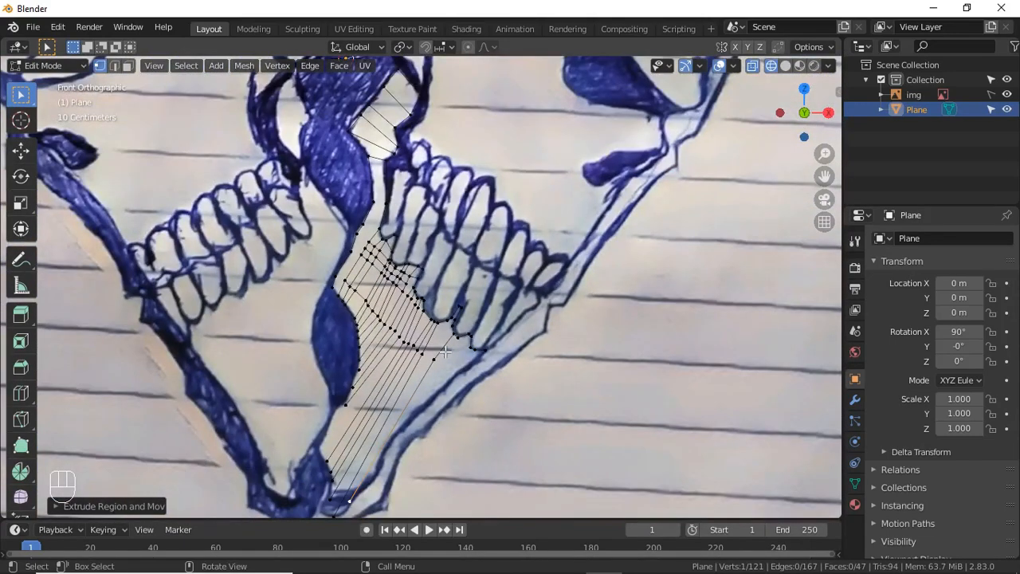
key(e)
click(433, 424)
key(e)
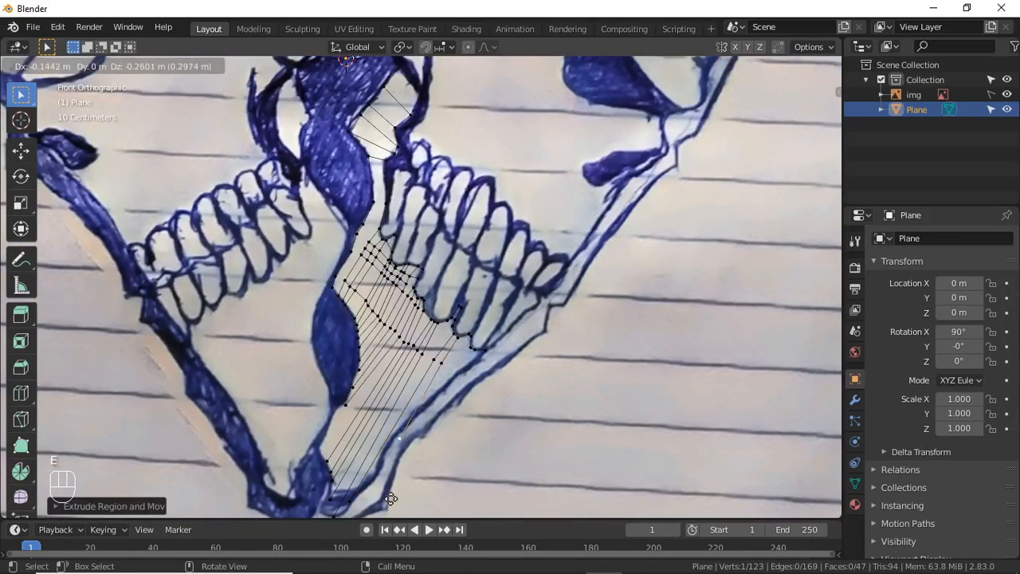
click(388, 496)
Extrude three more two-segment chains from the last lower tooth outline vertices down to the inner jaw line
scroll(466, 386, up, 1)
click(478, 365)
key(e)
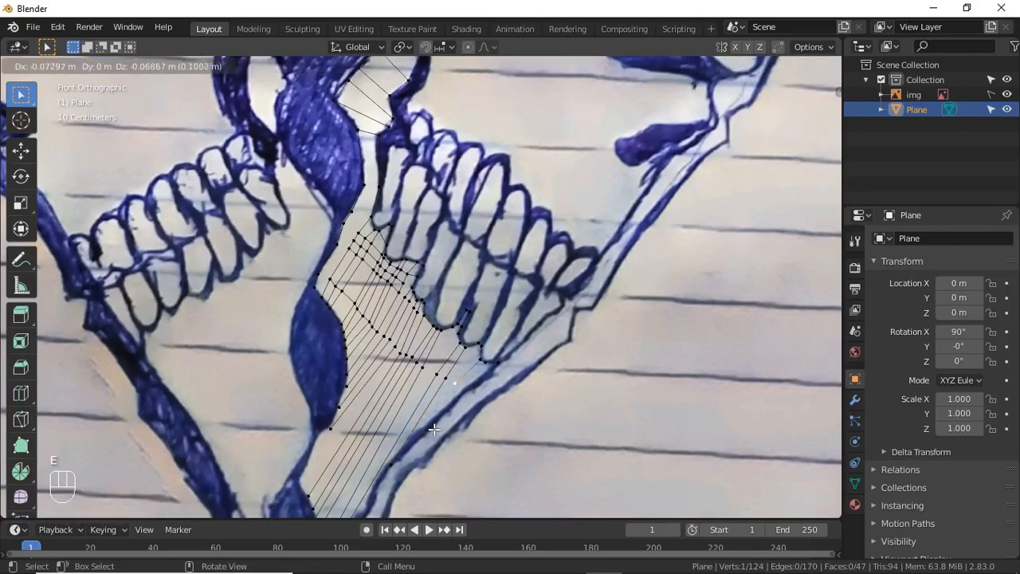
click(430, 429)
key(e)
click(431, 437)
key(e)
click(408, 462)
key(e)
click(460, 436)
key(e)
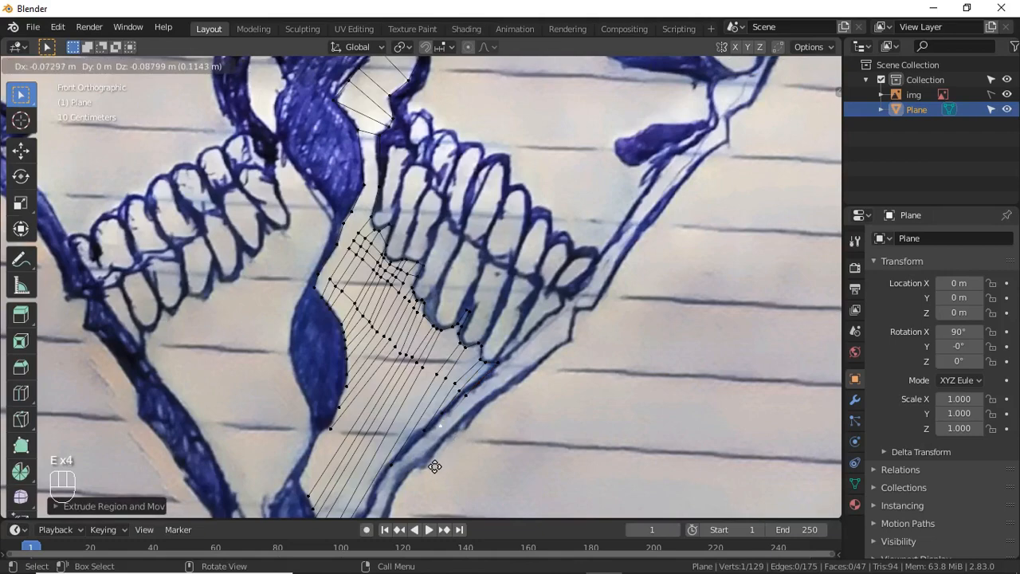
click(440, 464)
Switch the viewport to solid shading and fill the strip beside the existing mesh with four faces
key(z)
click(492, 396)
scroll(397, 359, up, 2)
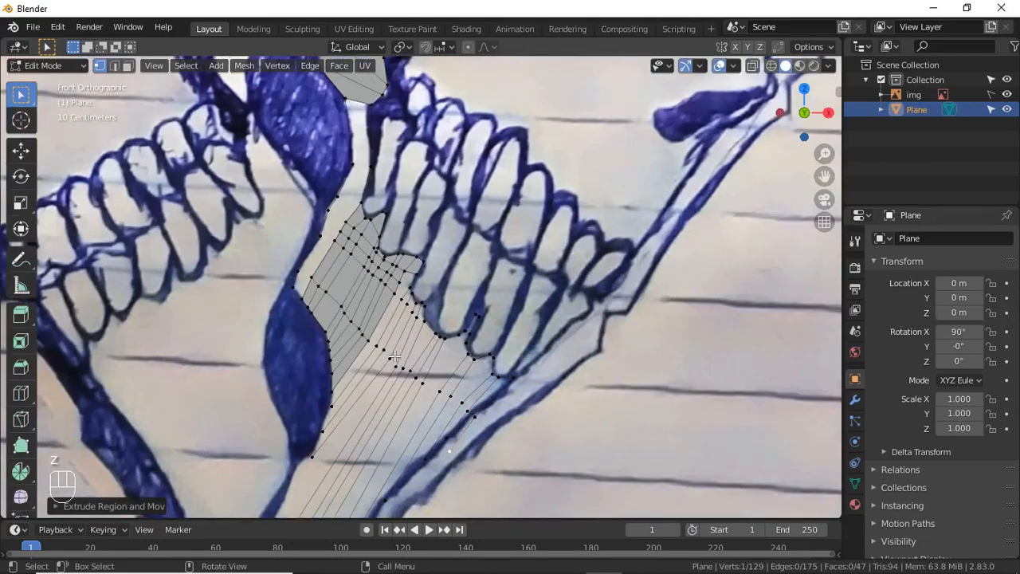
shift+click(400, 267)
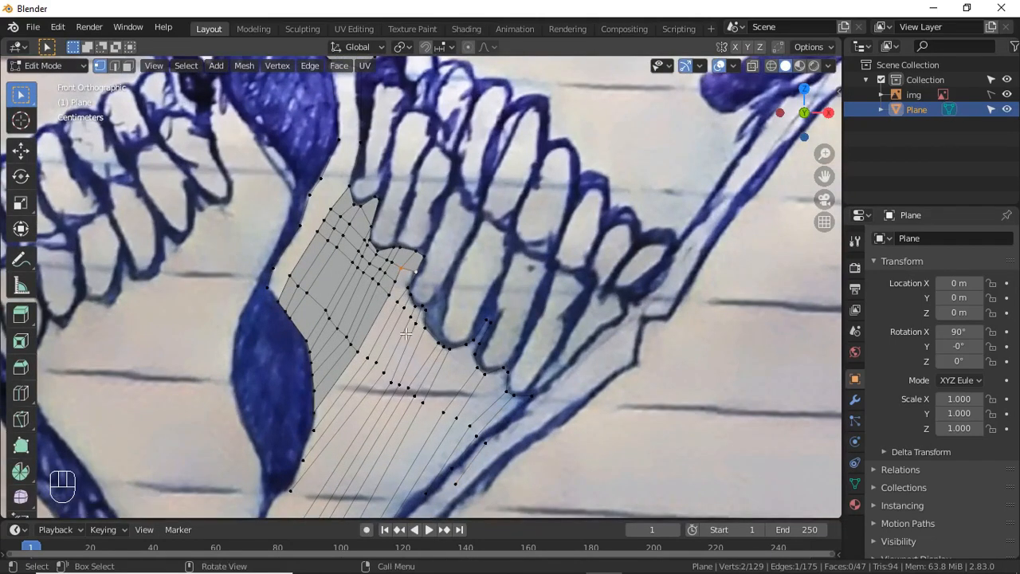
shift+click(429, 308)
click(396, 288)
shift+click(408, 283)
ctrl+click(396, 322)
key(f)
key(f)
key(f)
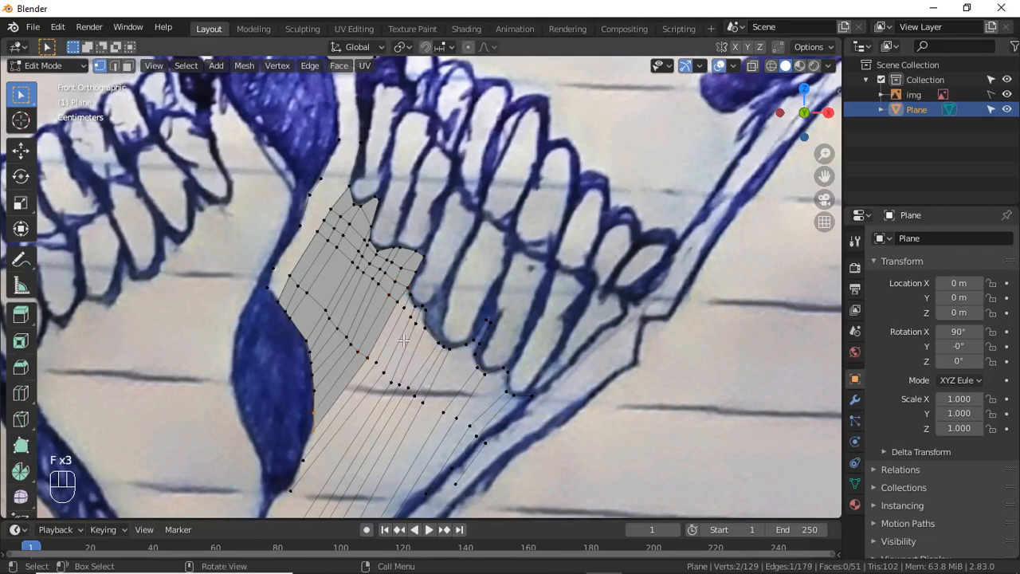
Fill the strip leading to the lower edge of the central dark shape with three faces
shift+click(402, 312)
key(f)
key(f)
click(398, 303)
shift+click(405, 309)
key(f)
key(f)
Fill the two following strips below the short tooth outline with six faces
shift+click(411, 302)
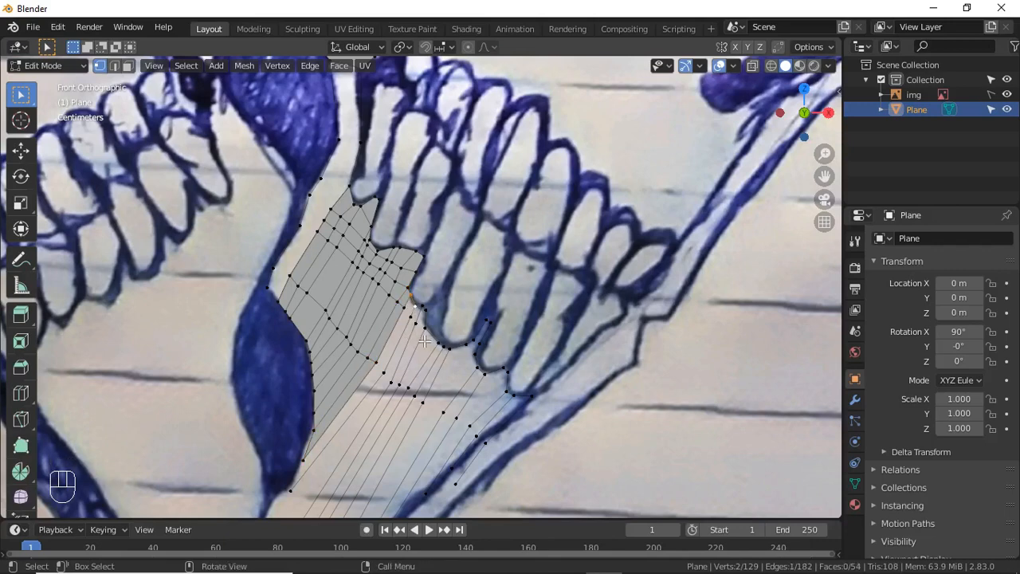
shift+click(408, 317)
key(f)
key(f)
key(f)
shift+click(415, 325)
key(f)
key(f)
scroll(353, 393, down, 1)
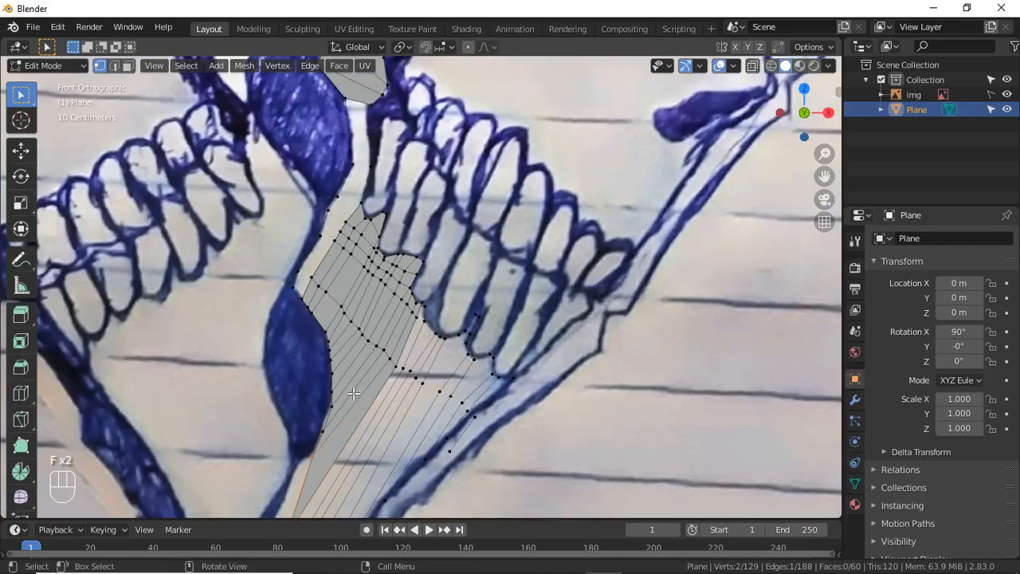
Move the strip's end vertex from the central dark shape's tip down the thin drawn line toward the bottom dark shape
scroll(353, 393, up, 3)
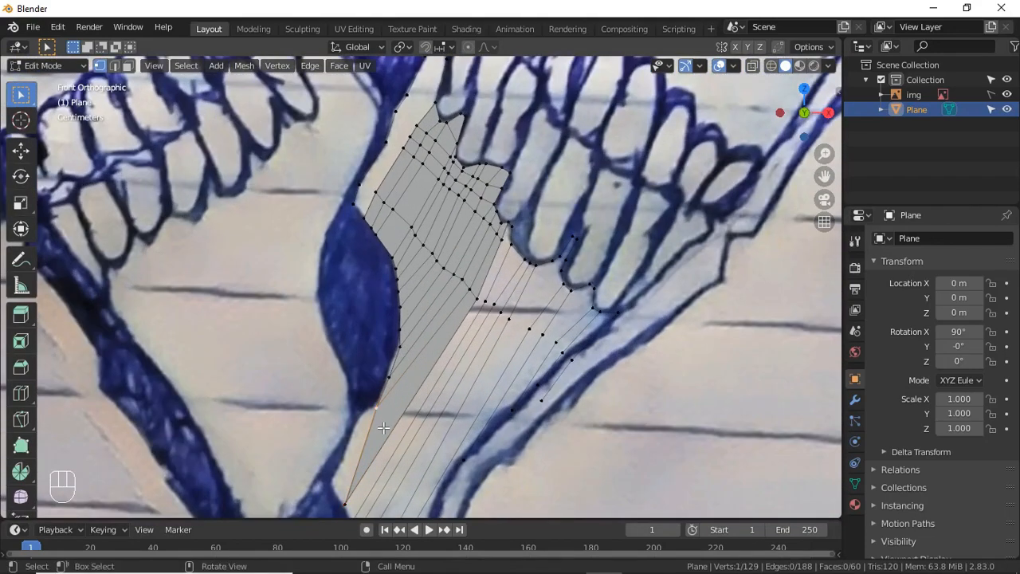
key(g)
click(374, 508)
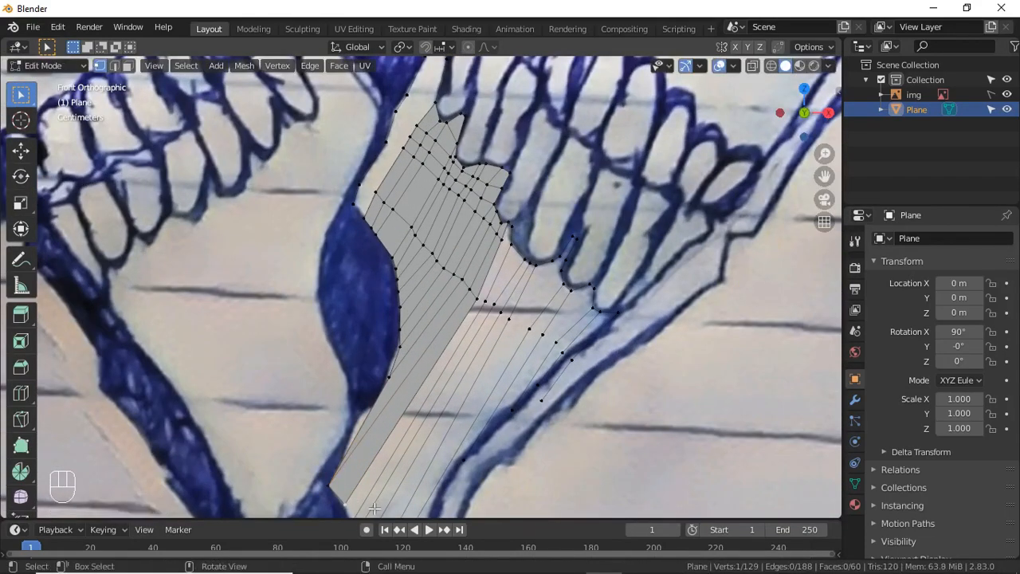
Rip the strip's lower end vertices apart and move the freed vertex up beside the central dark shape's lower tip
key(g)
click(371, 509)
click(410, 425)
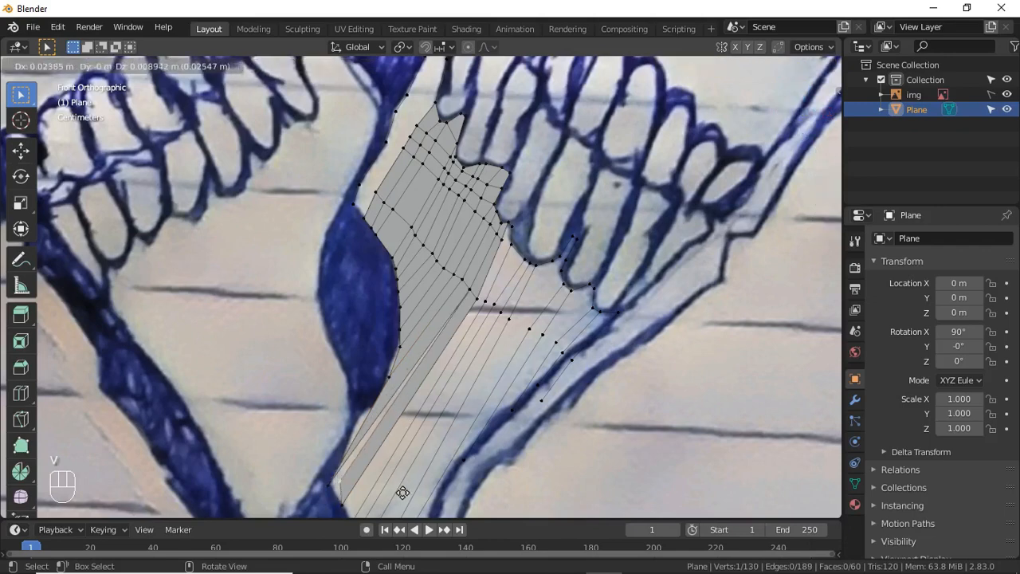
key(v)
key(v)
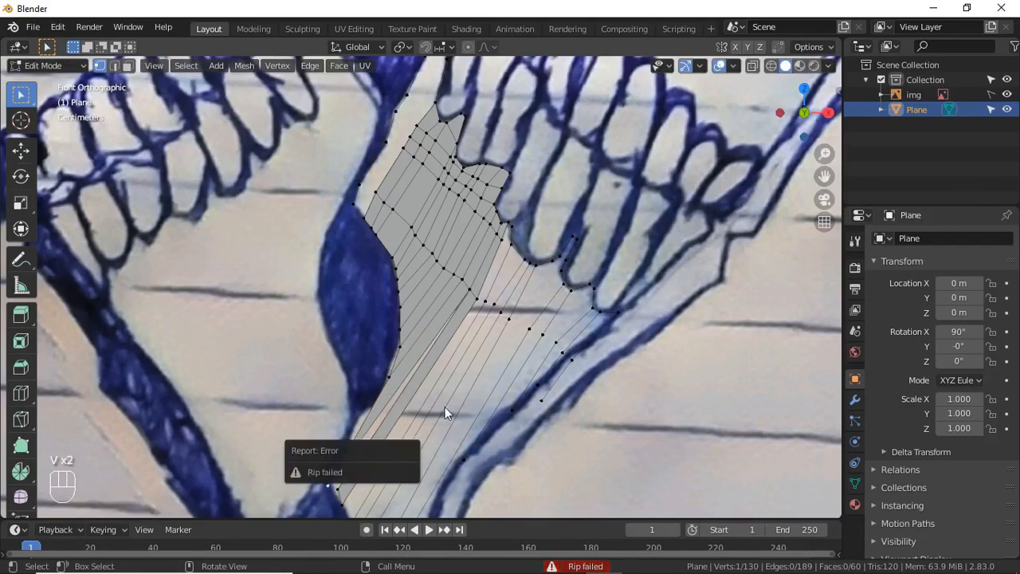
key(g)
click(502, 383)
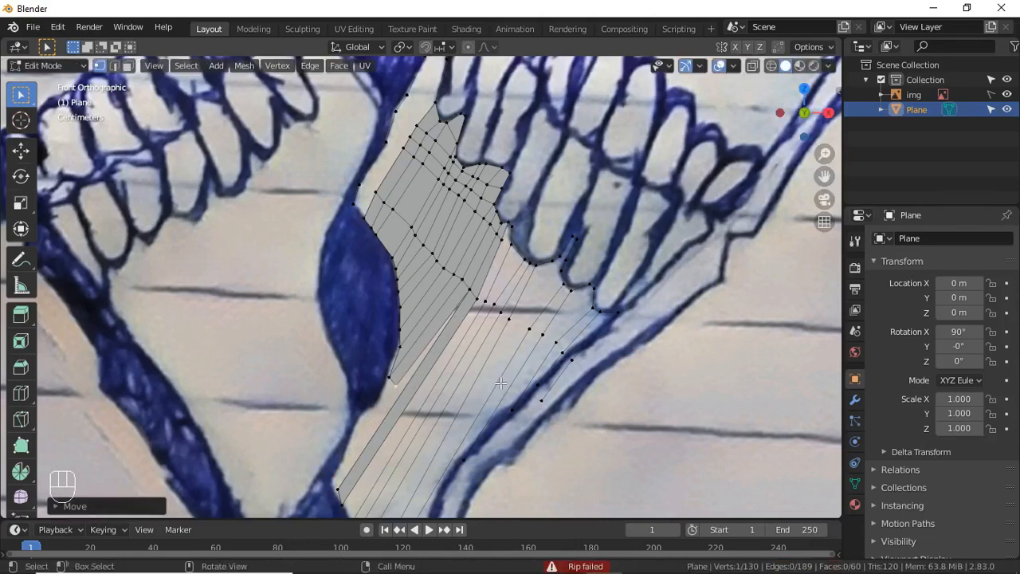
Delete the leftover strip's two distant end vertices and extrude a new vertex just beyond the central dark shape's tip
key(x)
click(306, 379)
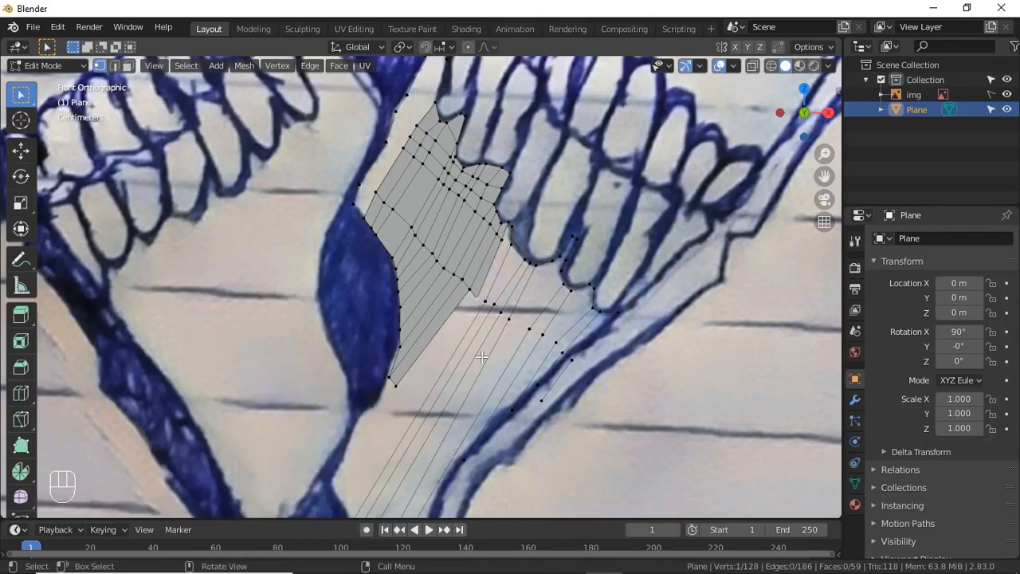
key(e)
click(410, 454)
Fill the strip between the short tooth outline and the new lower vertex with three faces
click(510, 226)
shift+click(512, 229)
shift+click(504, 240)
shift+click(512, 247)
click(503, 243)
shift+click(512, 246)
key(f)
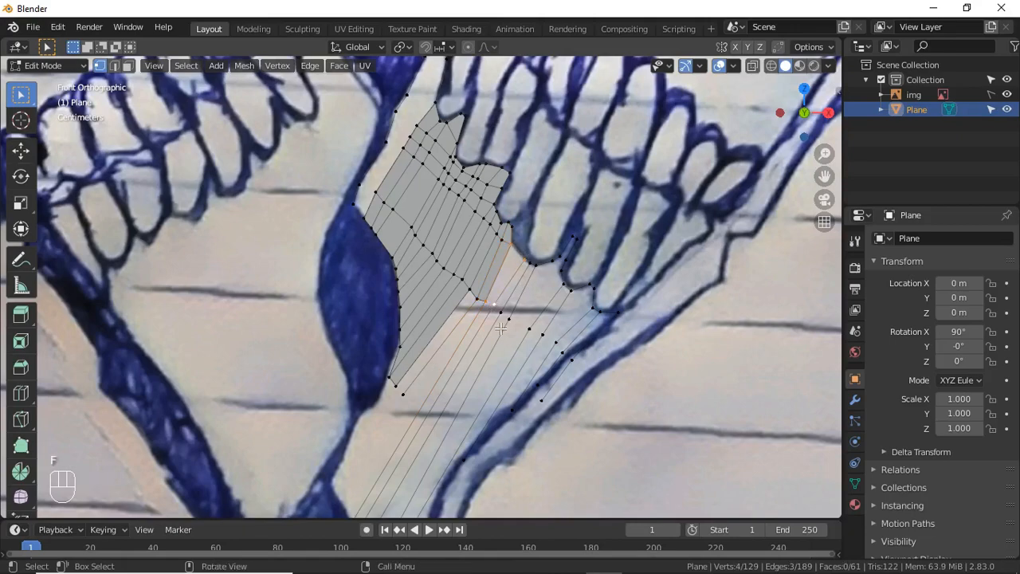
key(f)
key(f)
Move the first long edges' lower end vertices up into a line continuing from the central dark shape's tip
scroll(339, 409, down, 2)
shift+middle_drag(400, 436, 412, 419)
scroll(413, 419, up, 2)
scroll(357, 460, down, 2)
drag(356, 411, 419, 492)
key(g)
click(471, 402)
click(439, 346)
key(g)
click(421, 401)
click(438, 358)
key(g)
click(423, 362)
click(439, 379)
key(g)
click(471, 397)
Place the next lower end vertices in sequence along the row leading toward the inner drawn jaw line
key(g)
click(472, 383)
click(465, 383)
key(g)
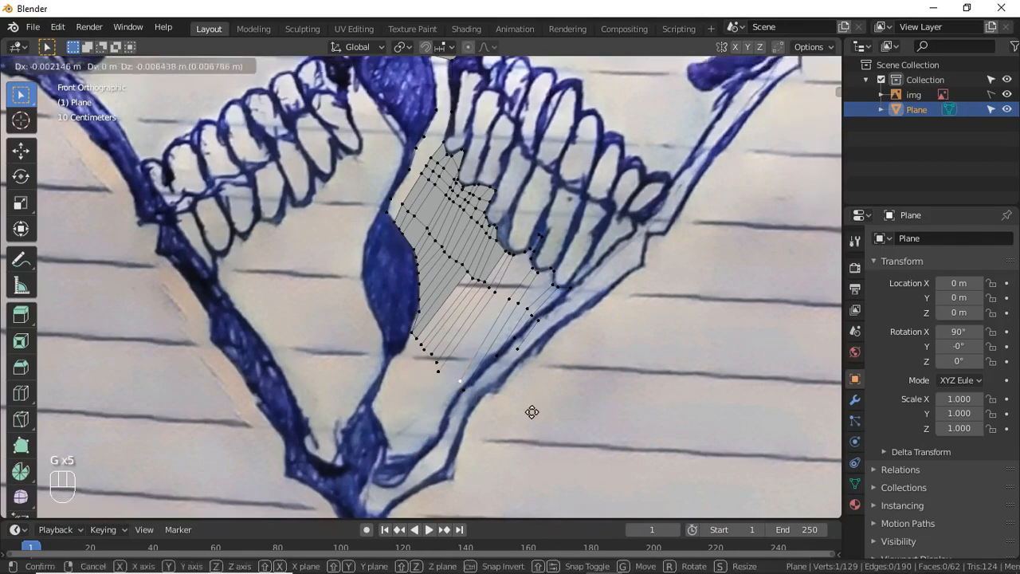
click(522, 412)
click(468, 399)
key(g)
click(527, 404)
Move the remaining lower end vertices along the jaw line down to complete the row's outer end
click(501, 371)
key(g)
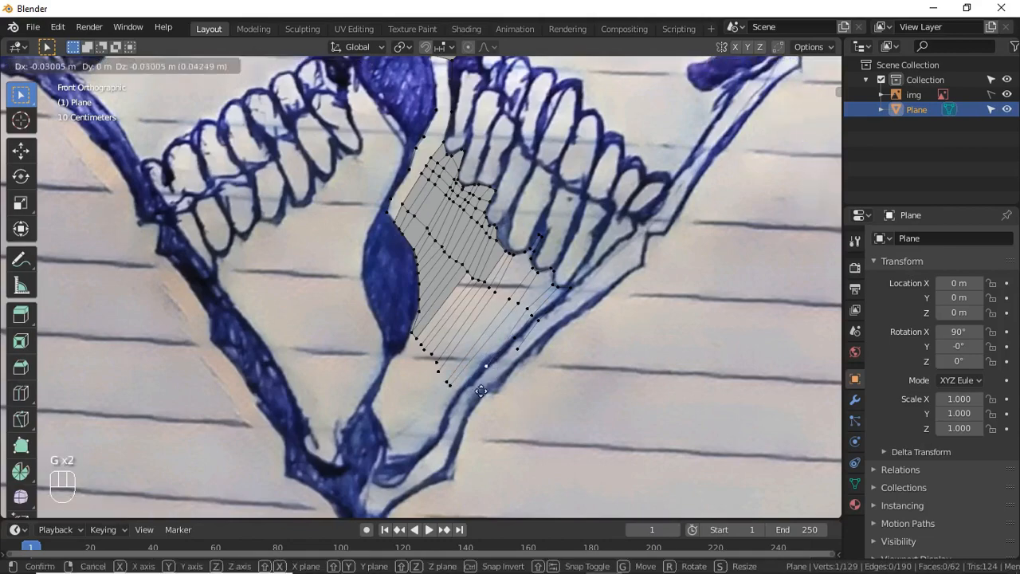
click(461, 406)
click(516, 345)
key(g)
click(448, 450)
click(506, 369)
key(g)
click(447, 431)
Fill the first open strips next to the existing mesh, above and below the middle vertex row, with four faces
scroll(507, 341, up, 2)
key(f)
key(f)
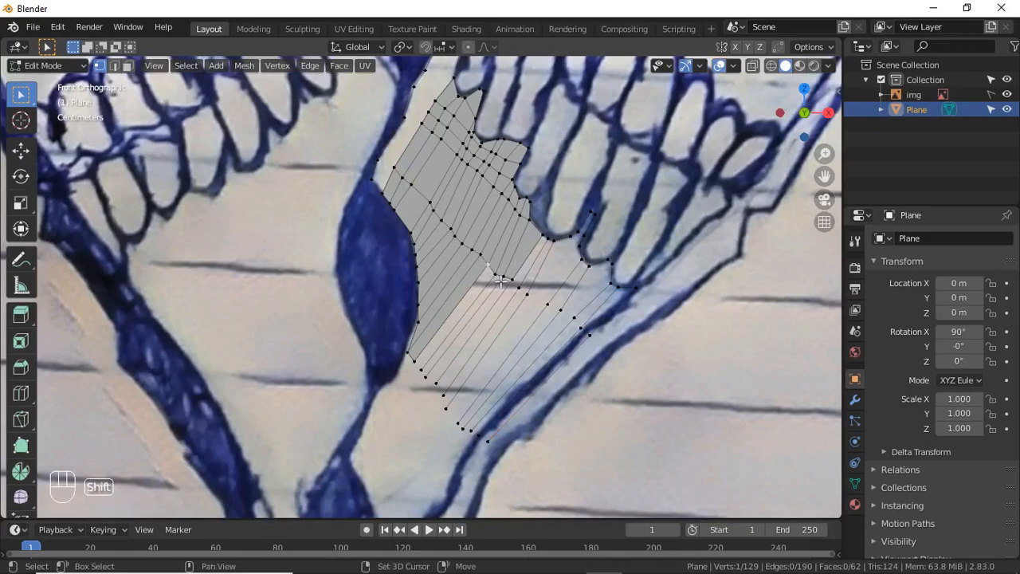
click(502, 279)
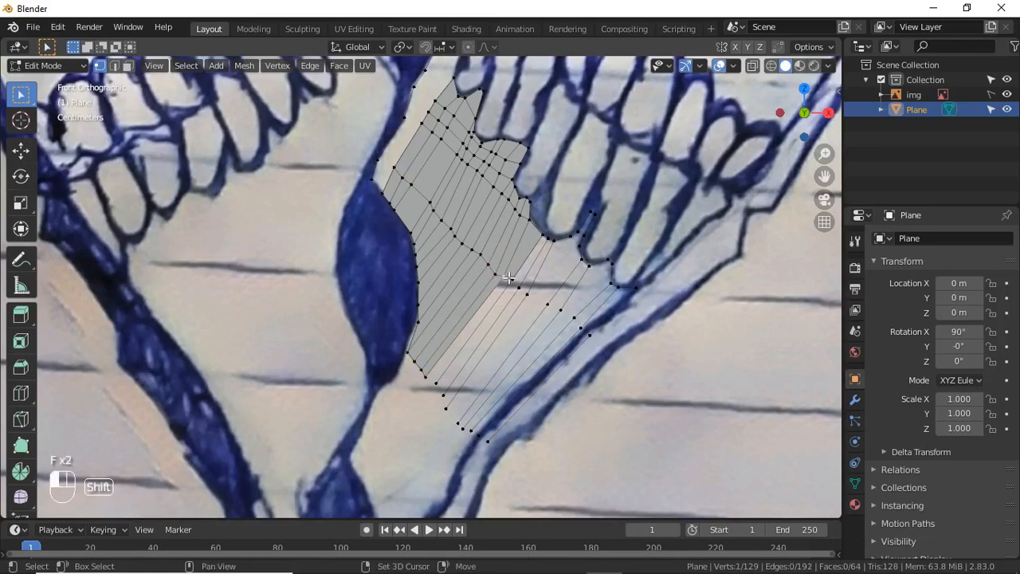
shift+click(512, 282)
key(f)
Fill the following strips below the first rounded tooth tip with three faces
click(545, 238)
click(548, 238)
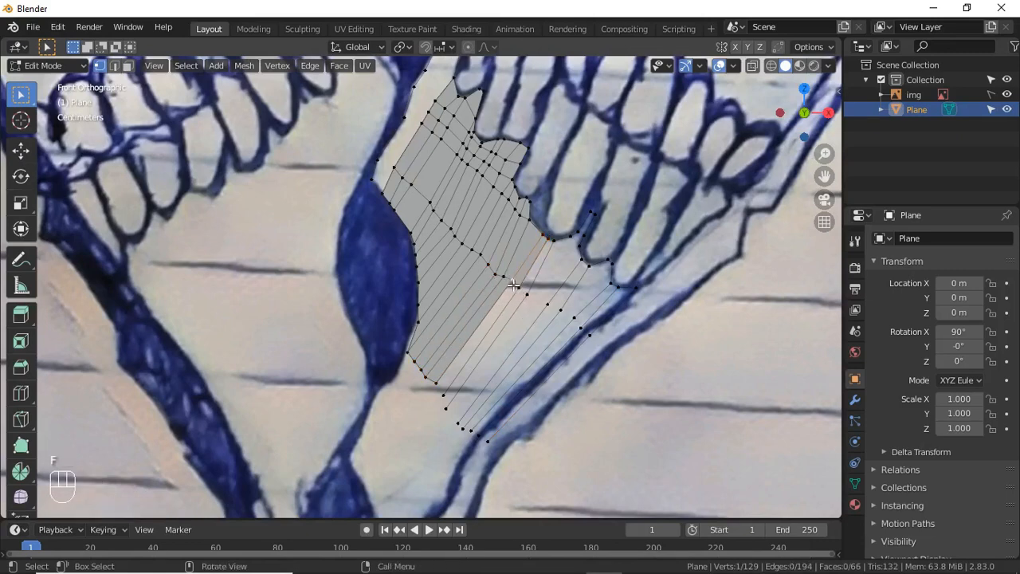
key(f)
key(f)
key(f)
key(f)
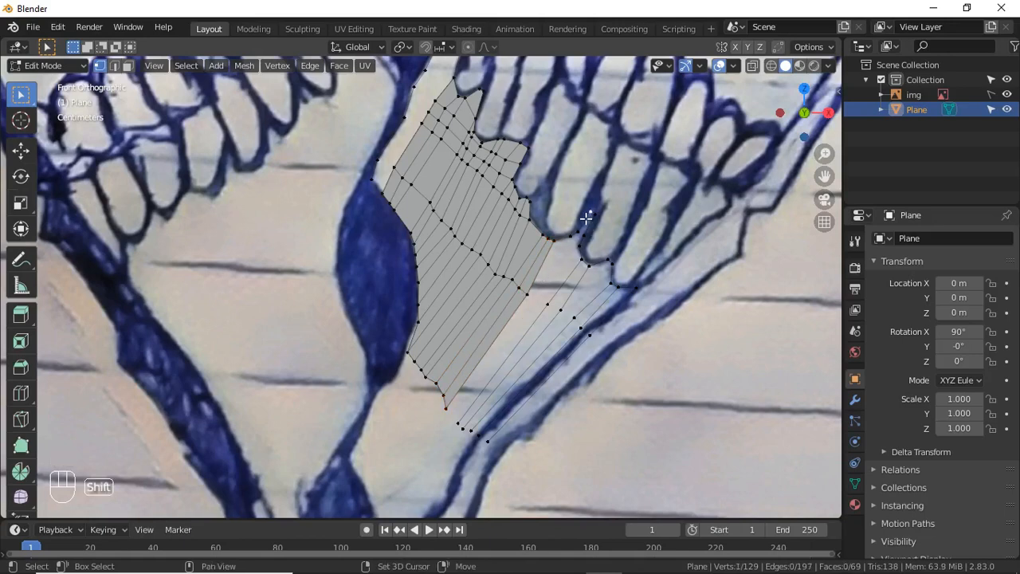
Fill the narrow gap between the two rounded teeth and the wide strip beneath it with five faces
key(f)
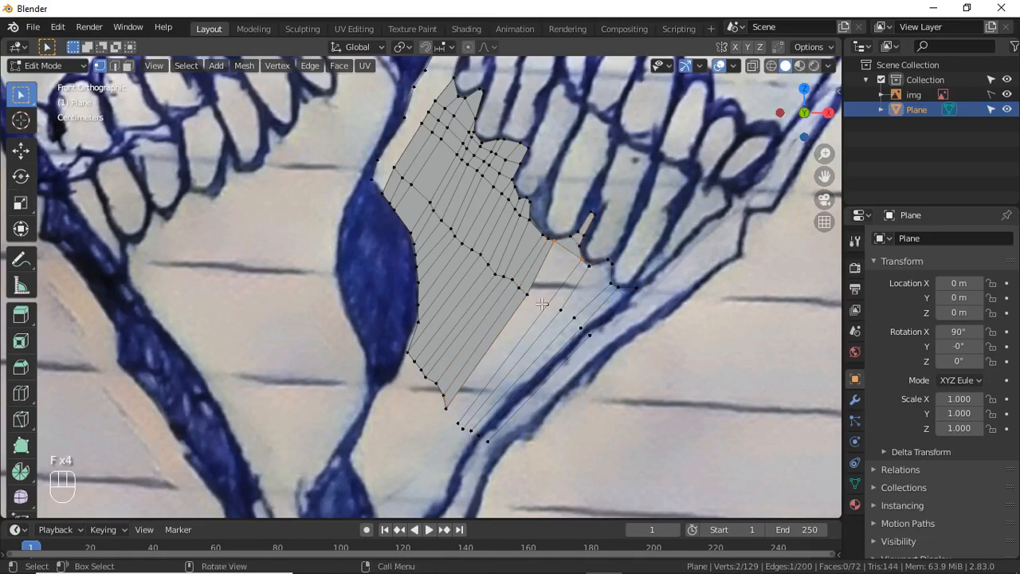
key(f)
key(f)
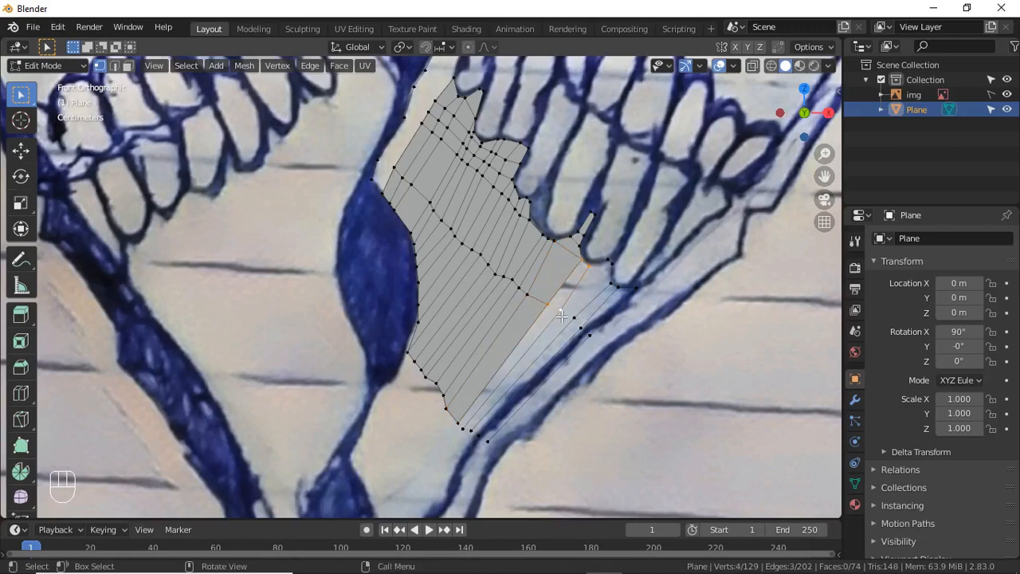
Fill the remaining strips under the last traced teeth with seven faces, up to the inner jaw line
key(f)
key(f)
click(605, 257)
shift+click(613, 265)
key(f)
key(f)
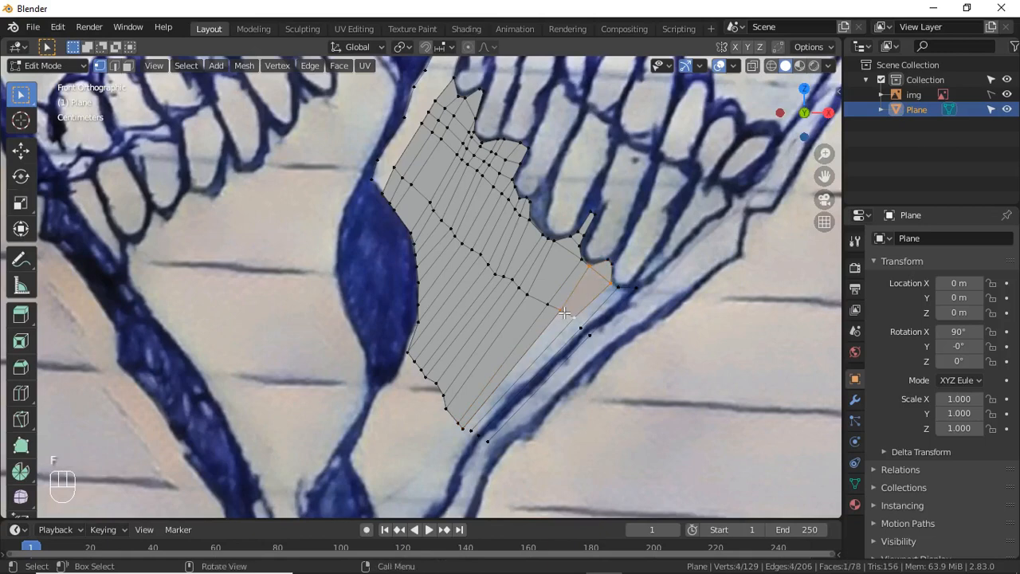
key(f)
key(f)
key(f)
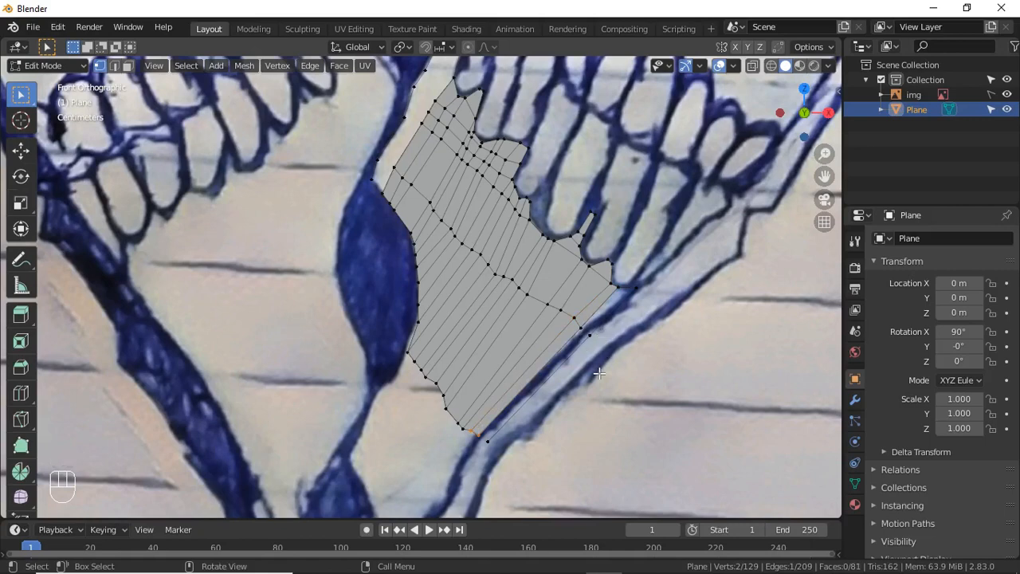
Move the two outermost vertices of the middle and lower rows onto the inner drawn jaw line
key(g)
click(591, 363)
click(495, 443)
key(g)
click(527, 453)
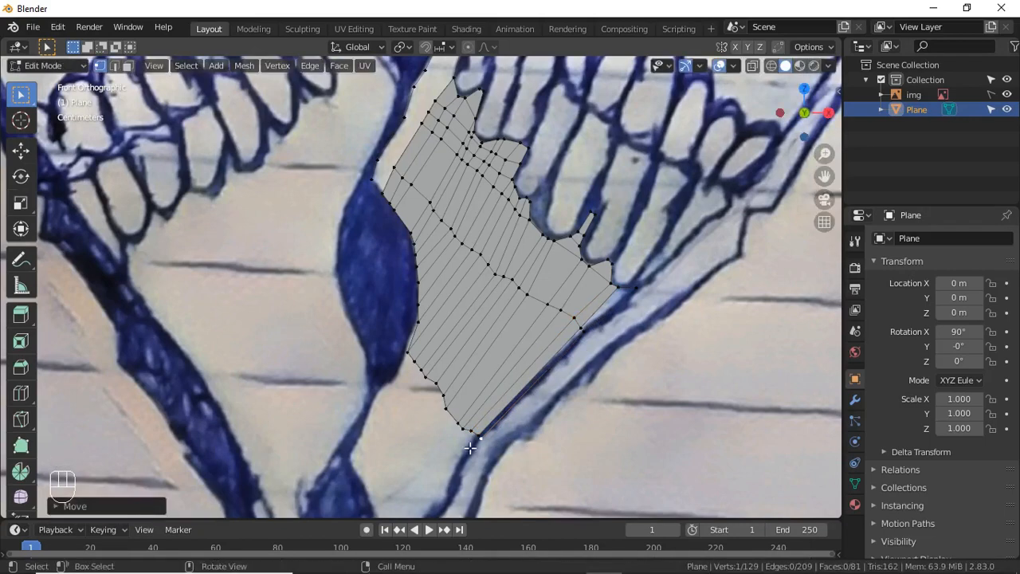
Close the outer edge strip along the inner jaw line with two faces
click(614, 285)
shift+click(635, 287)
key(f)
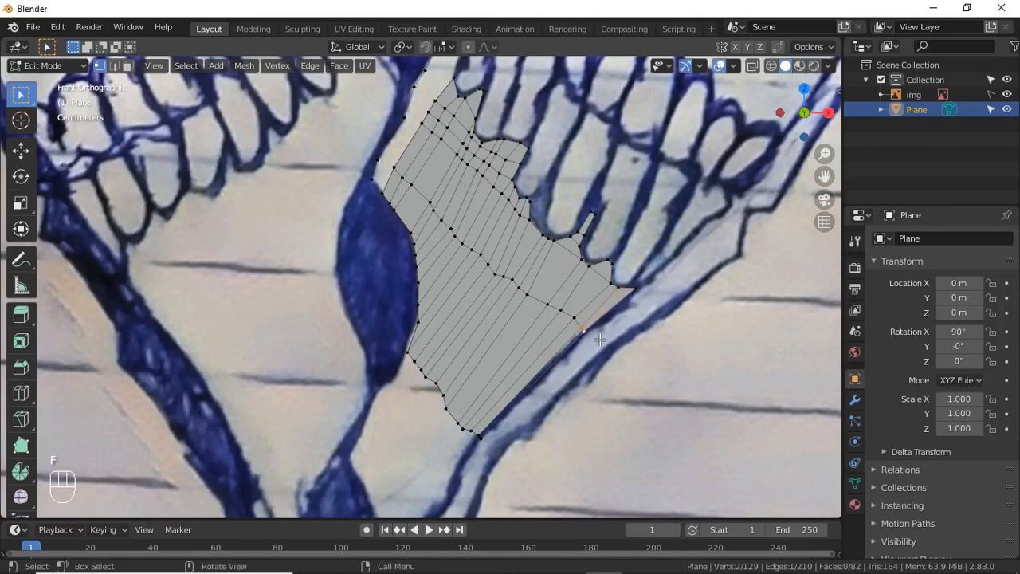
key(f)
Switch to wireframe, circle-select the ten vertices at the outer ends of both rows, and shift them slightly off the jaw line
key(z)
key(c)
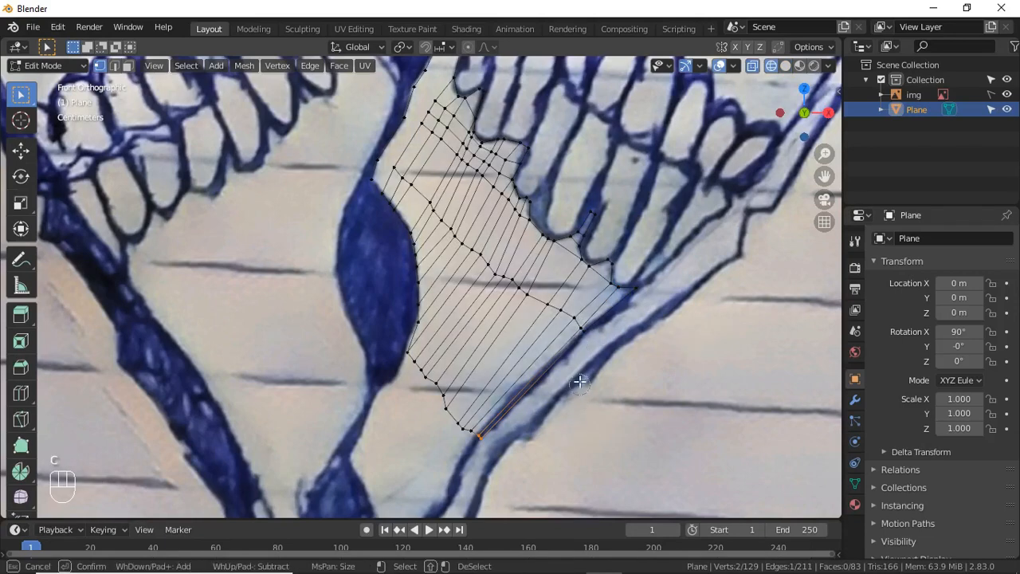
drag(585, 338, 550, 309)
drag(476, 444, 460, 432)
right_click(460, 432)
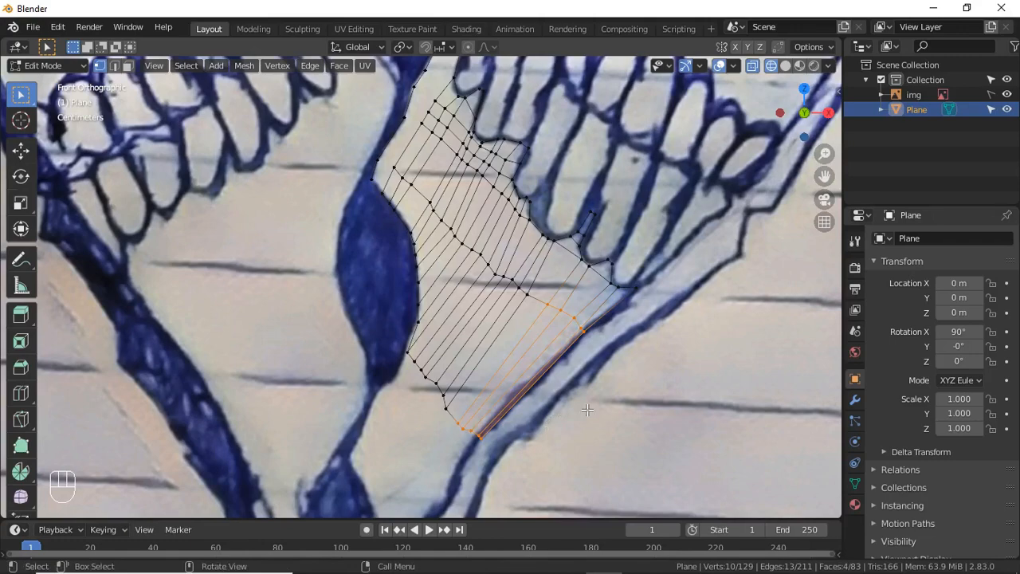
key(g)
click(584, 408)
Smooth the lower row by nudging its outer vertices and the end vertex beside the central dark shape
click(489, 456)
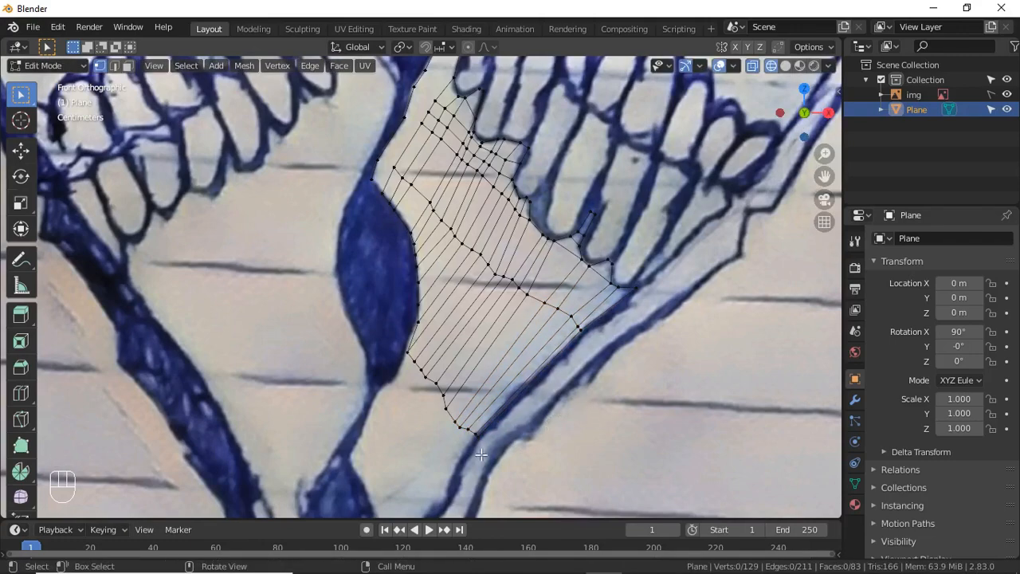
key(g)
click(534, 445)
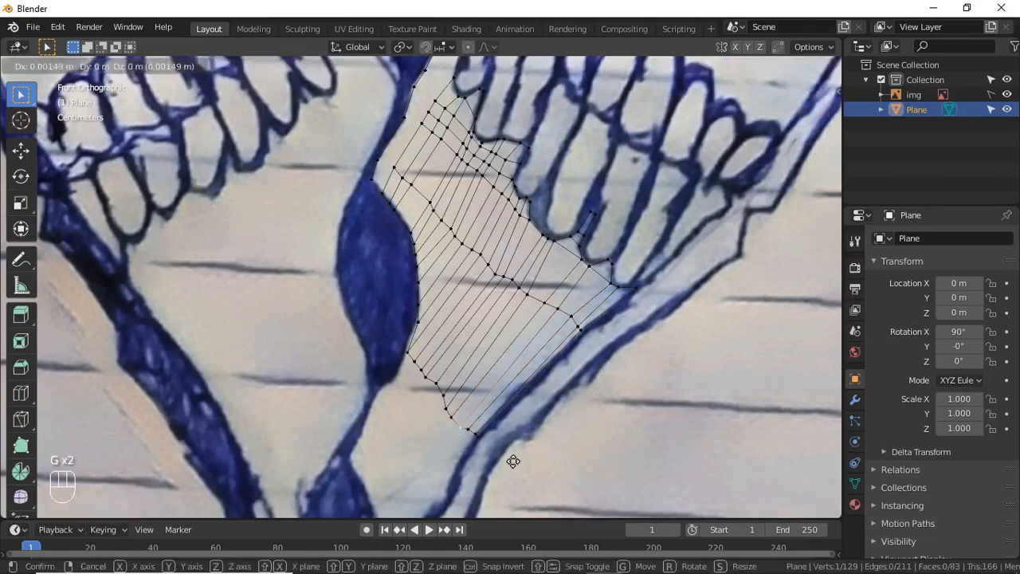
key(g)
click(491, 446)
click(409, 352)
key(g)
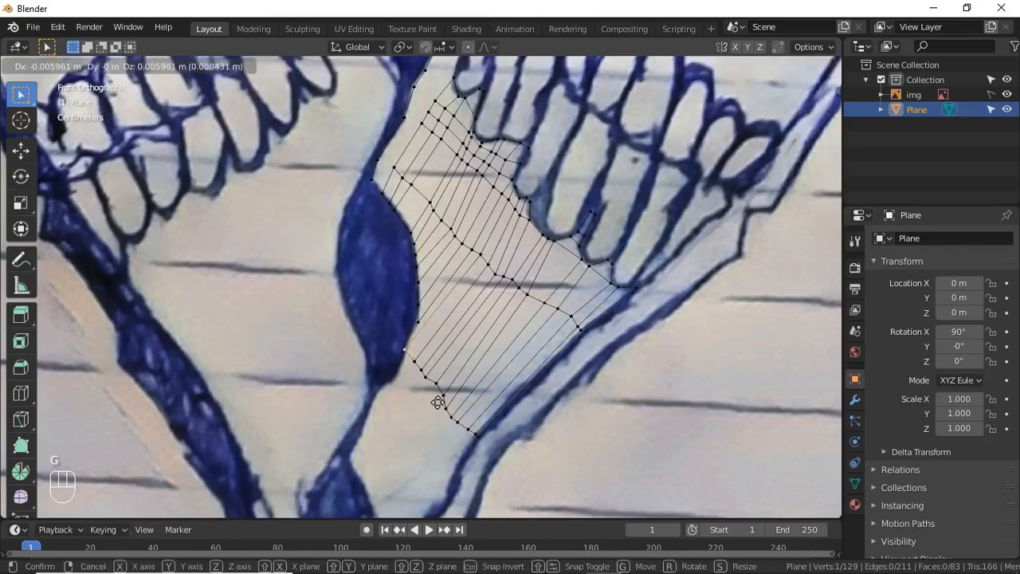
click(438, 404)
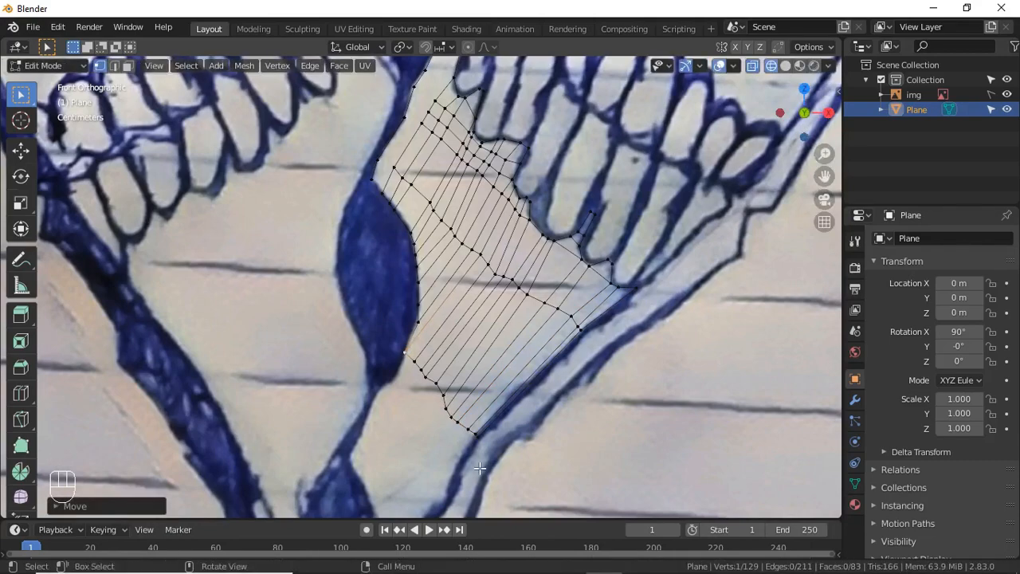
Select the lower edge row, extrude it downward, and scale and move the new row to fit between the drawn outlines
scroll(464, 445, down, 2)
scroll(464, 445, up, 1)
alt+click(463, 445)
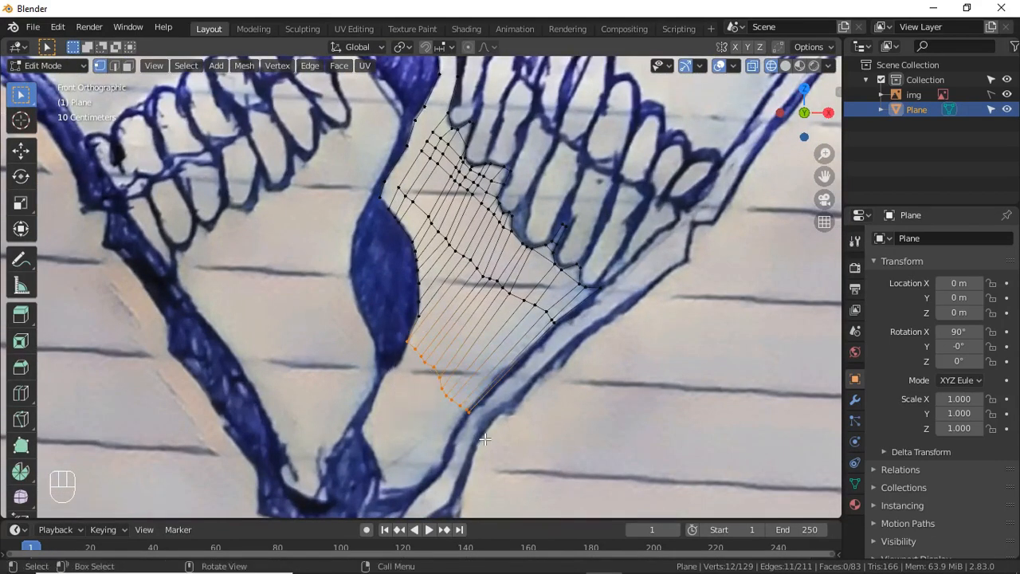
key(e)
click(475, 465)
key(s)
click(488, 470)
key(g)
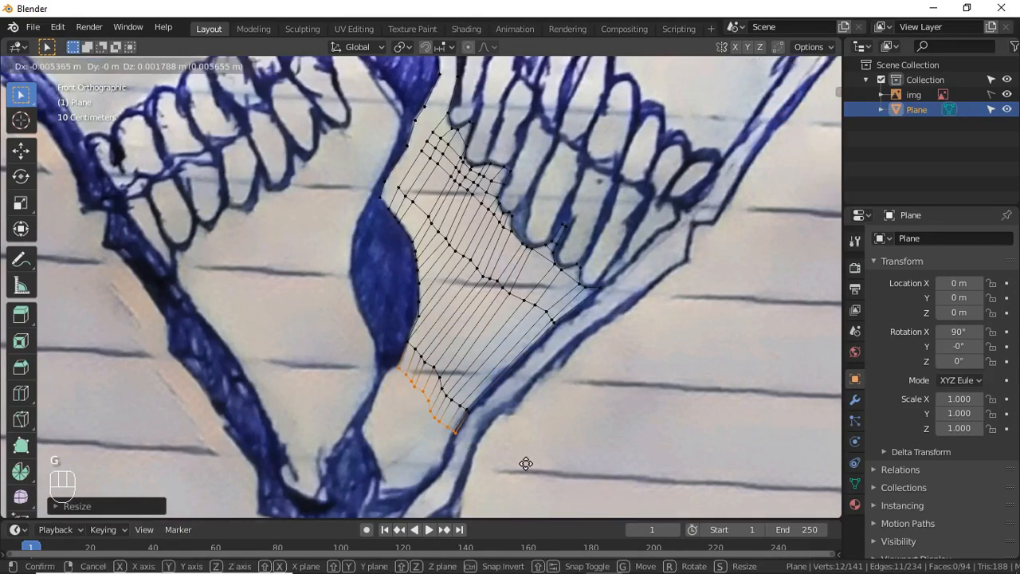
click(526, 463)
Extrude two further rows downward along the thin drawn line, scaling the first to fit the narrowing area
key(e)
click(509, 484)
key(s)
click(514, 487)
key(e)
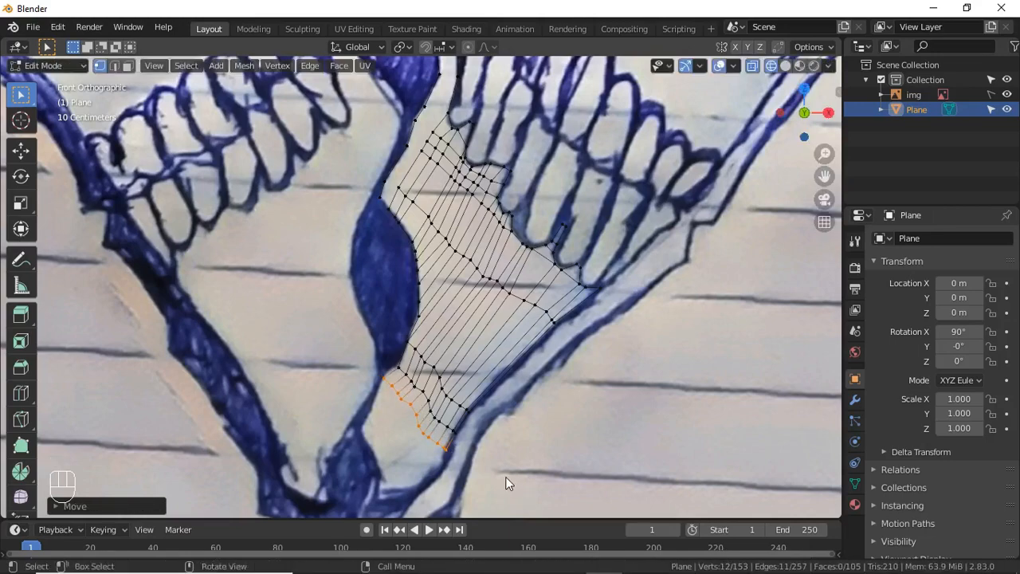
click(496, 502)
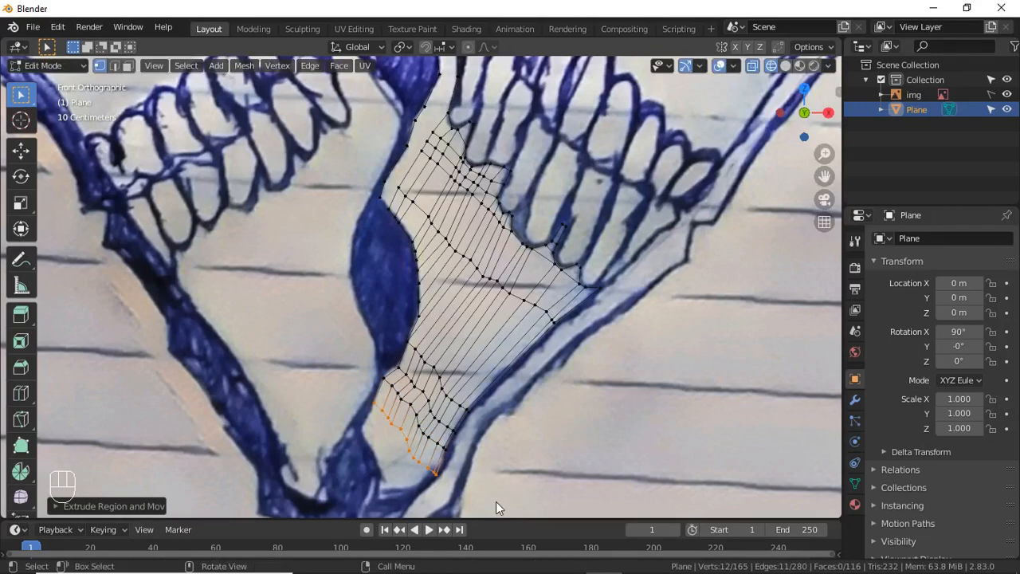
Extrude another row down beside the bottom dark shape and scale it to the narrower width
scroll(401, 482, down, 1)
key(e)
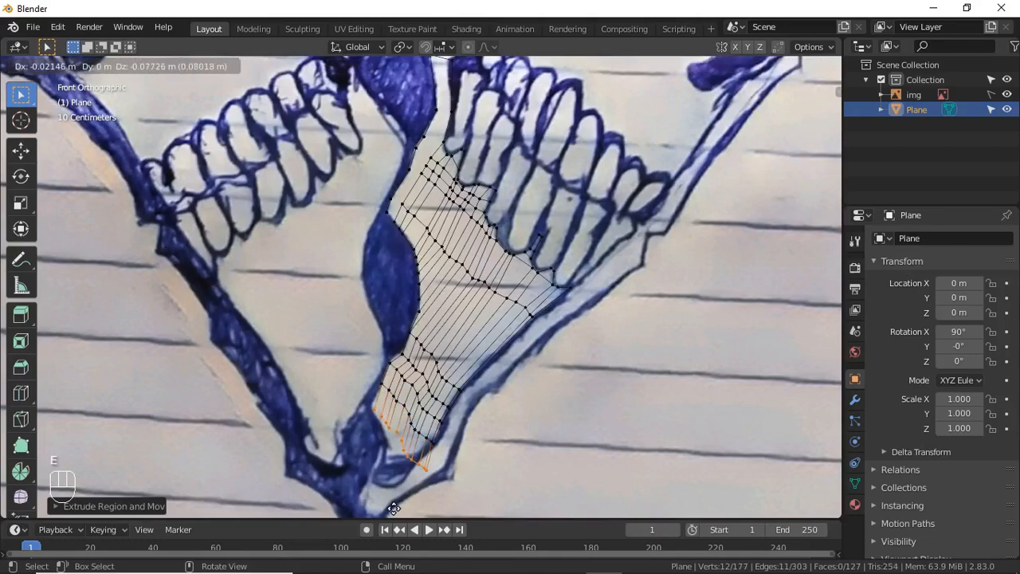
click(391, 508)
key(s)
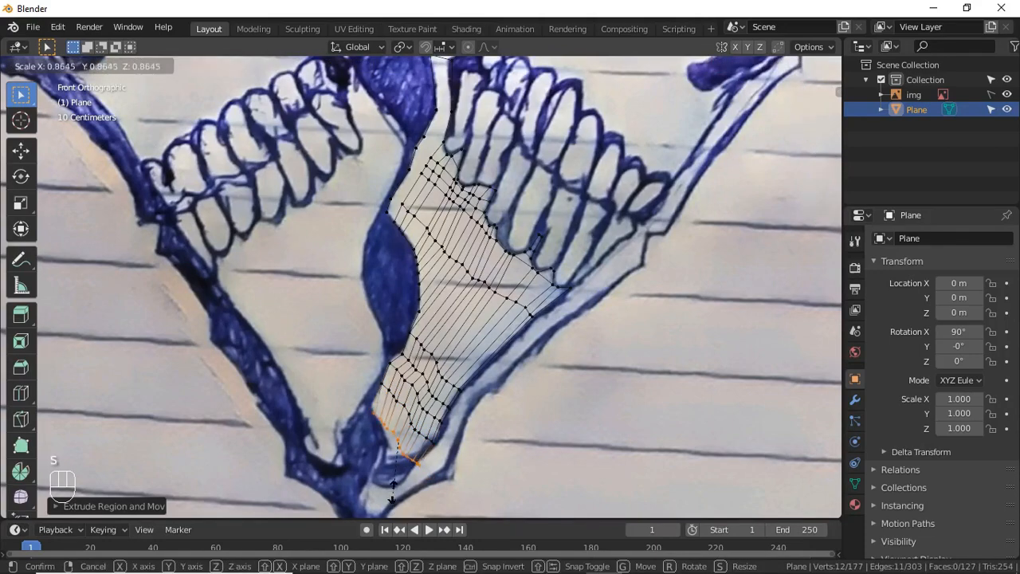
click(397, 485)
Rotate the newest row by about -28° and move it between the bottom dark shape and the jaw line
shift+middle_drag(457, 465, 494, 377)
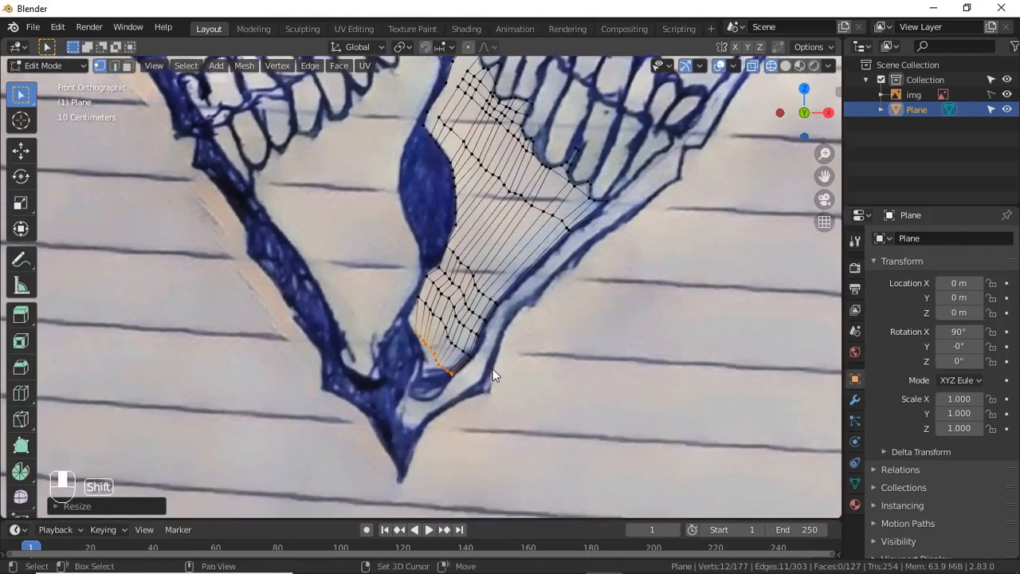
scroll(485, 406, up, 1)
key(r)
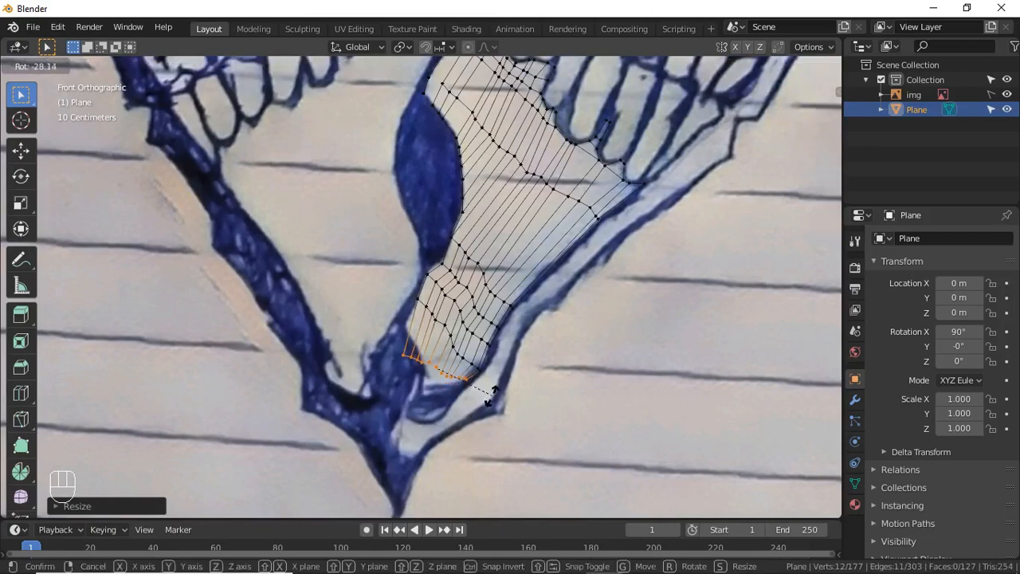
click(491, 396)
key(g)
click(499, 395)
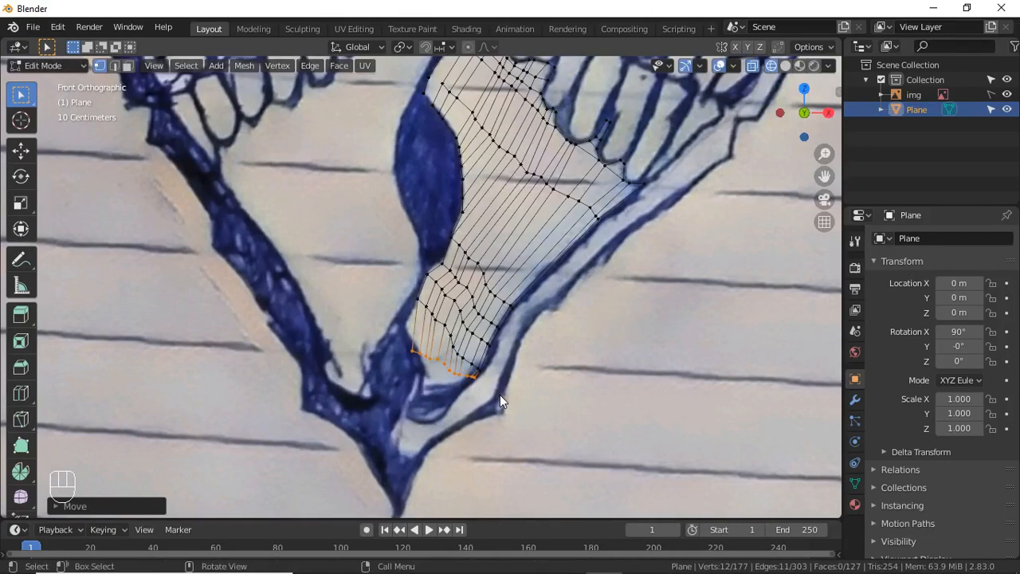
Extrude two more rows down over the small dark patch, scaling each to the narrowing outline
key(e)
click(498, 413)
key(s)
key(e)
click(502, 442)
key(s)
click(524, 452)
Extrude one last row toward the bottom point of the drawing and rotate it to follow the outline
key(e)
click(514, 470)
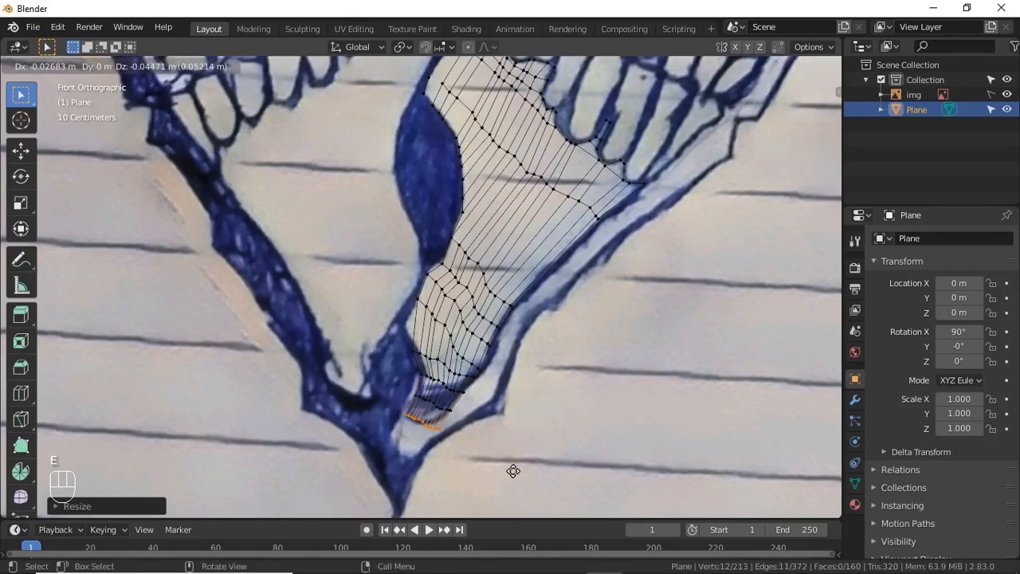
key(r)
click(613, 392)
click(614, 392)
scroll(614, 392, up, 3)
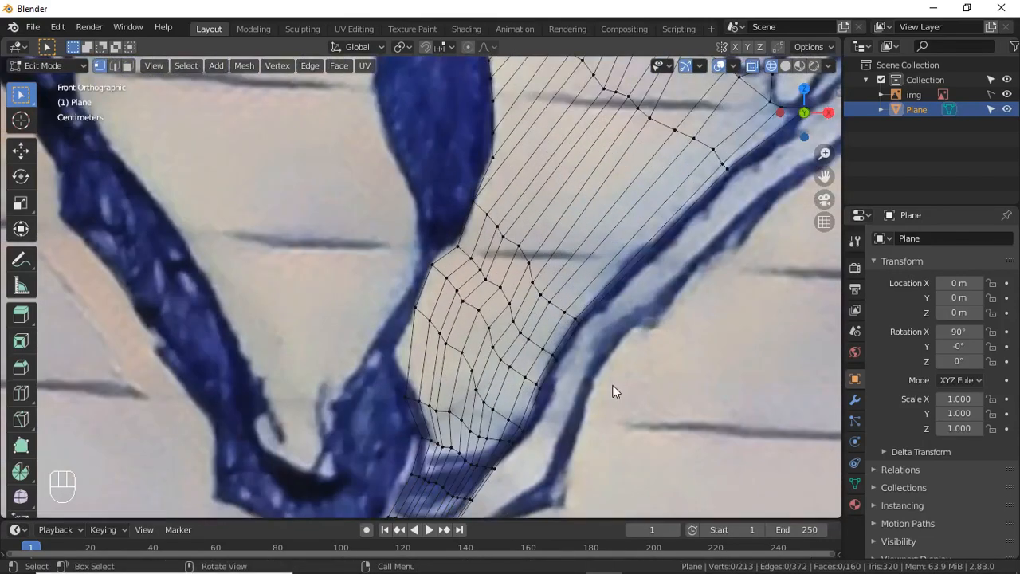
Move the vertices at the left ends of the lower mesh rows onto the edge of the bottom dark shape
click(546, 338)
click(428, 268)
key(g)
click(440, 284)
click(406, 400)
key(g)
click(404, 376)
click(420, 402)
key(g)
click(425, 390)
Reposition the inner vertices of the row beside the bottom dark shape so they slope evenly toward the jaw line
click(430, 407)
key(g)
click(511, 414)
click(423, 388)
key(g)
click(527, 407)
click(432, 391)
key(g)
click(487, 402)
click(438, 411)
key(g)
click(525, 403)
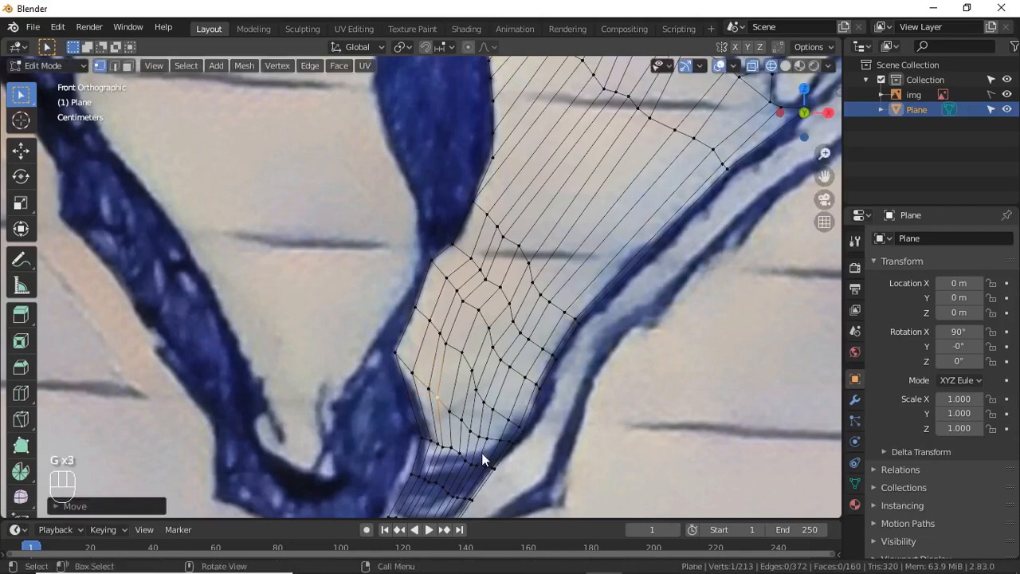
Adjust the vertices along the small dark patch's upper edge and the left part of the lowest row to the drawing
shift+middle_drag(452, 474, 526, 411)
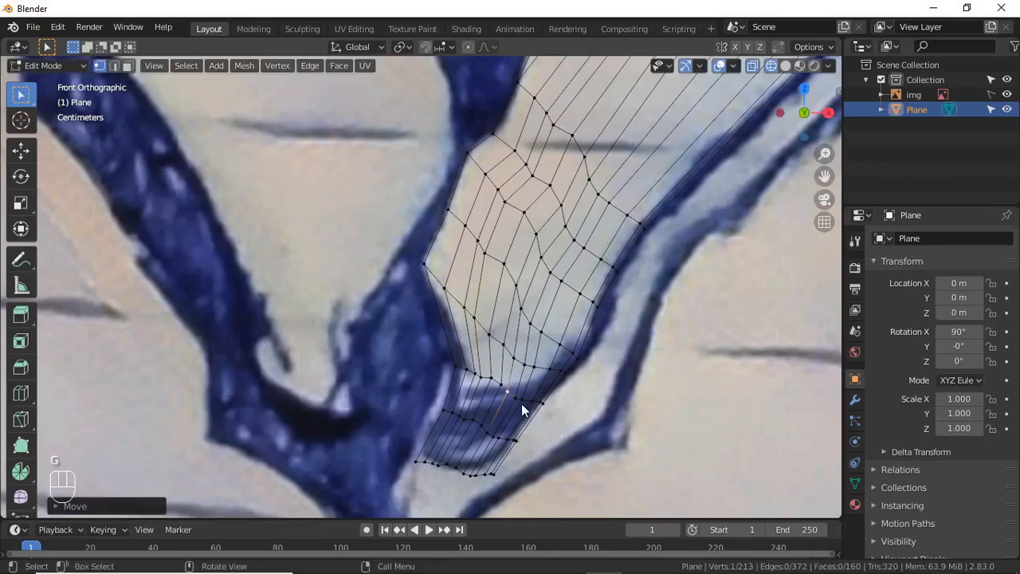
key(g)
key(g)
key(g)
key(g)
key(g)
click(458, 484)
key(g)
click(467, 495)
click(431, 477)
key(g)
click(431, 476)
Raise the vertices at the right end of the lowest row onto the small dark patch's rounded lower edge
click(508, 479)
key(g)
click(527, 477)
key(g)
click(505, 491)
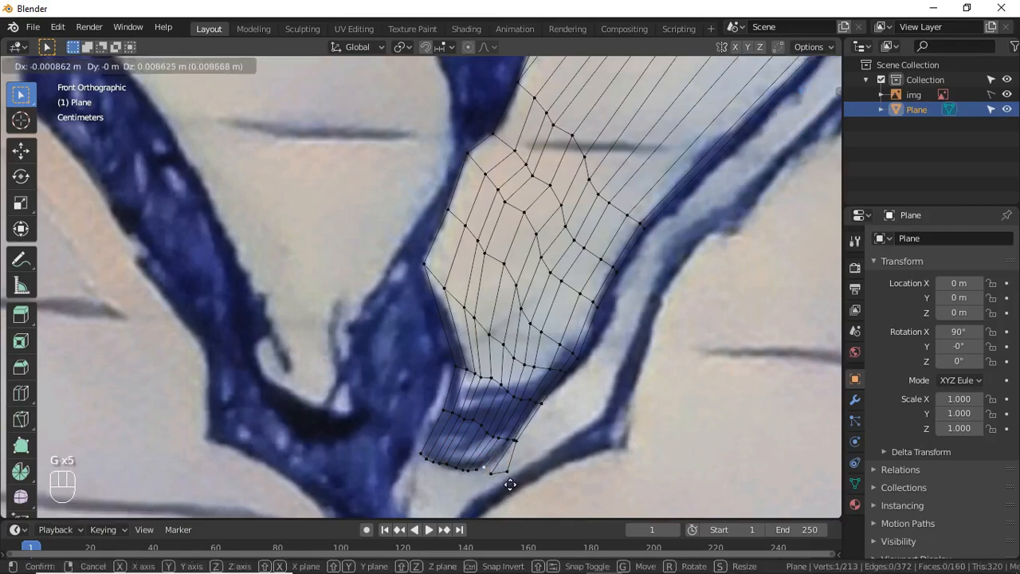
click(538, 475)
key(g)
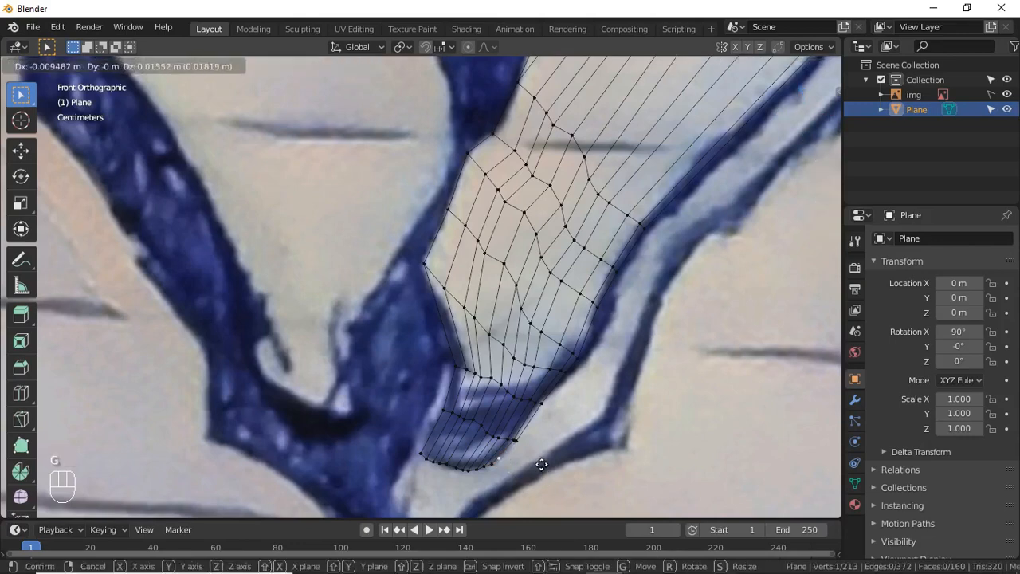
click(542, 468)
Fine-tune the left half of the lowest row so it curves along the small dark patch's outline
click(422, 451)
key(g)
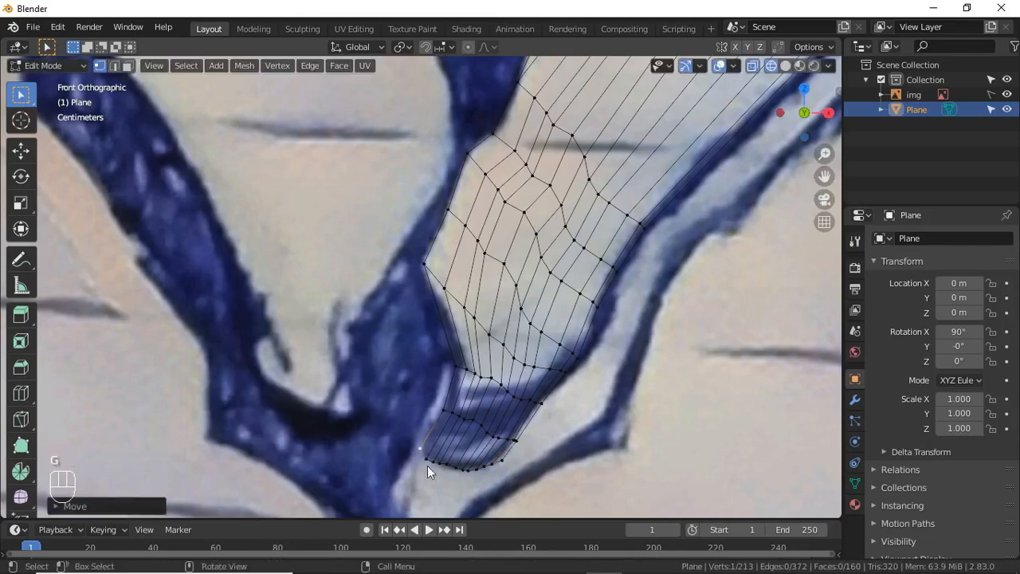
click(440, 472)
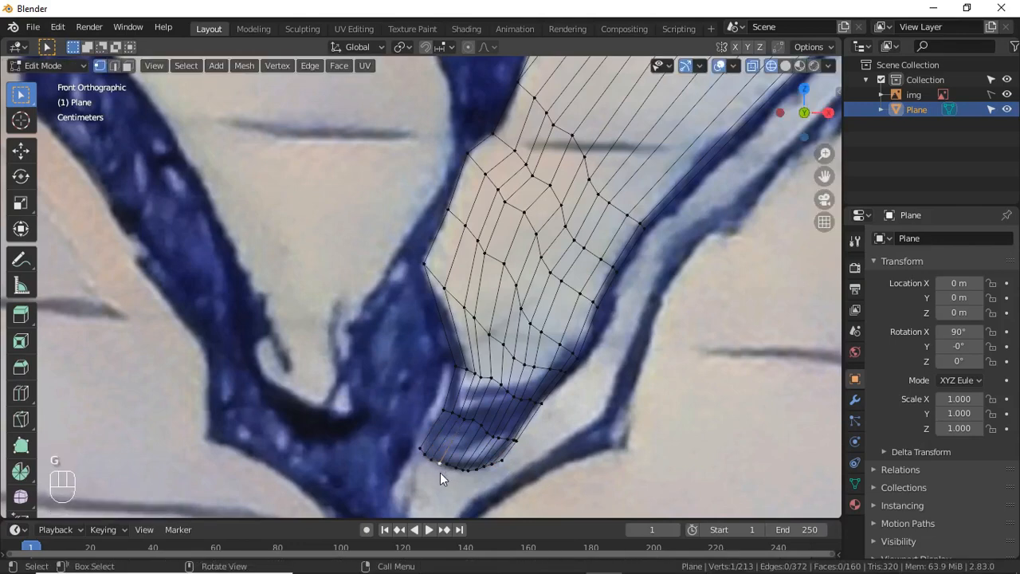
key(g)
click(447, 465)
key(g)
click(452, 472)
key(g)
click(452, 475)
key(g)
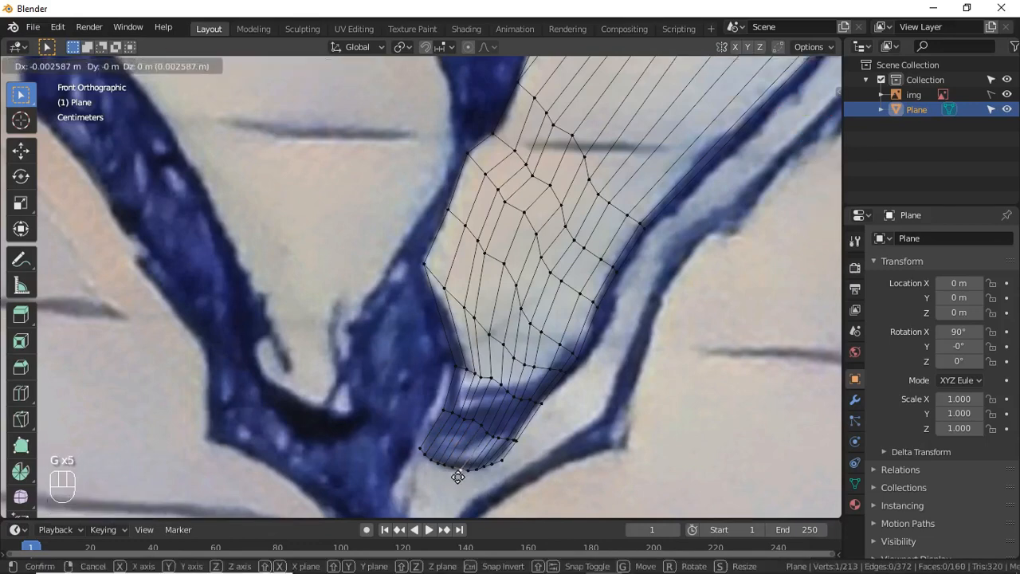
Fine-tune the right half of the lowest row to complete the curve around the small dark patch
click(487, 471)
key(g)
click(486, 470)
click(495, 467)
key(g)
click(496, 465)
click(509, 464)
key(g)
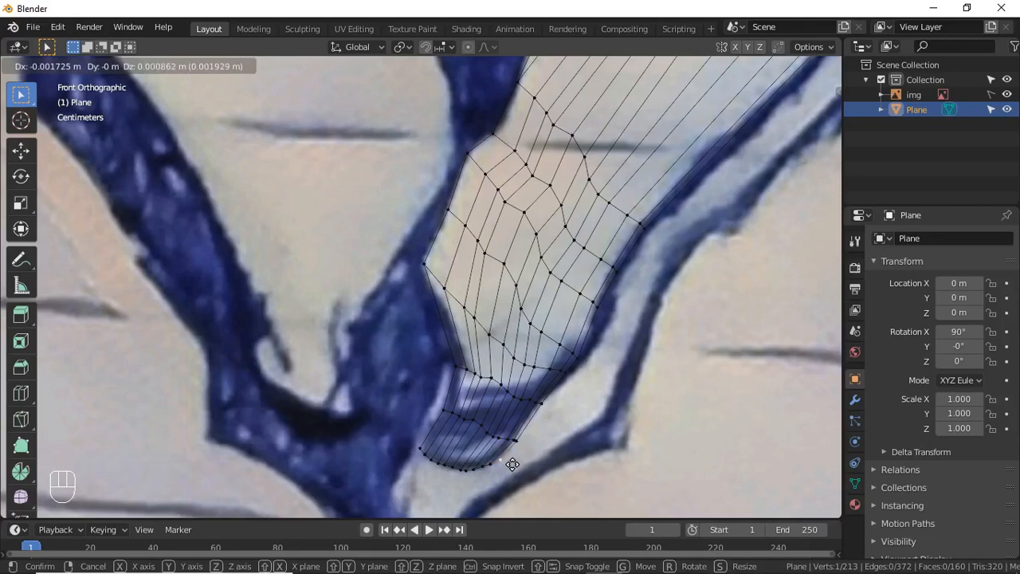
click(513, 465)
Move the end vertices and the left-hand inner vertices of the row crossing the small dark patch into an even line
click(453, 414)
key(g)
click(516, 446)
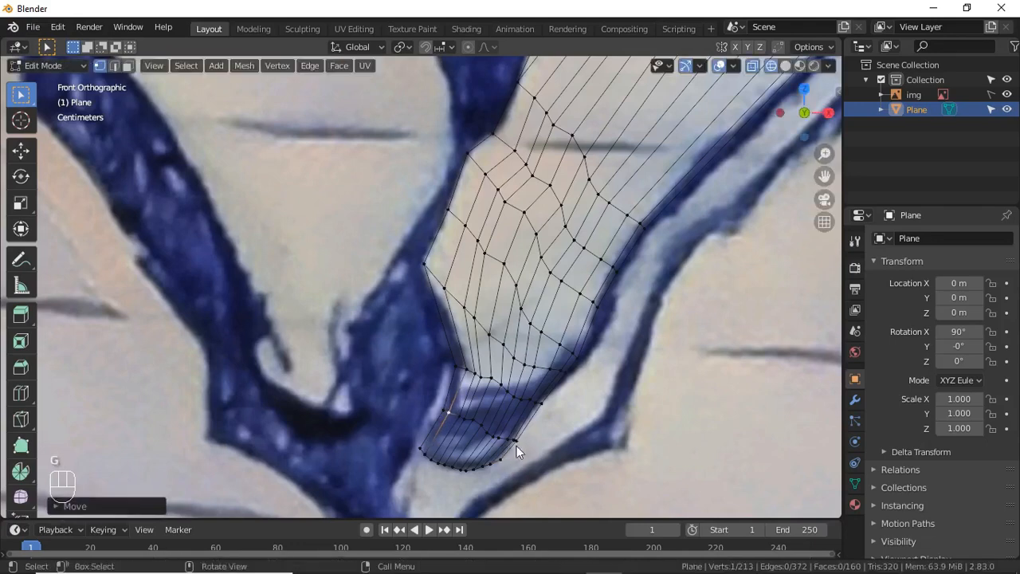
key(g)
click(522, 459)
click(462, 420)
key(g)
click(502, 459)
click(475, 425)
key(g)
click(533, 457)
click(485, 430)
key(g)
click(527, 451)
Space out the remaining right-hand vertices of the row crossing the middle of the small dark patch
click(487, 433)
key(g)
click(561, 452)
click(494, 436)
key(g)
click(562, 455)
click(499, 439)
key(g)
click(547, 454)
click(548, 461)
key(g)
click(540, 456)
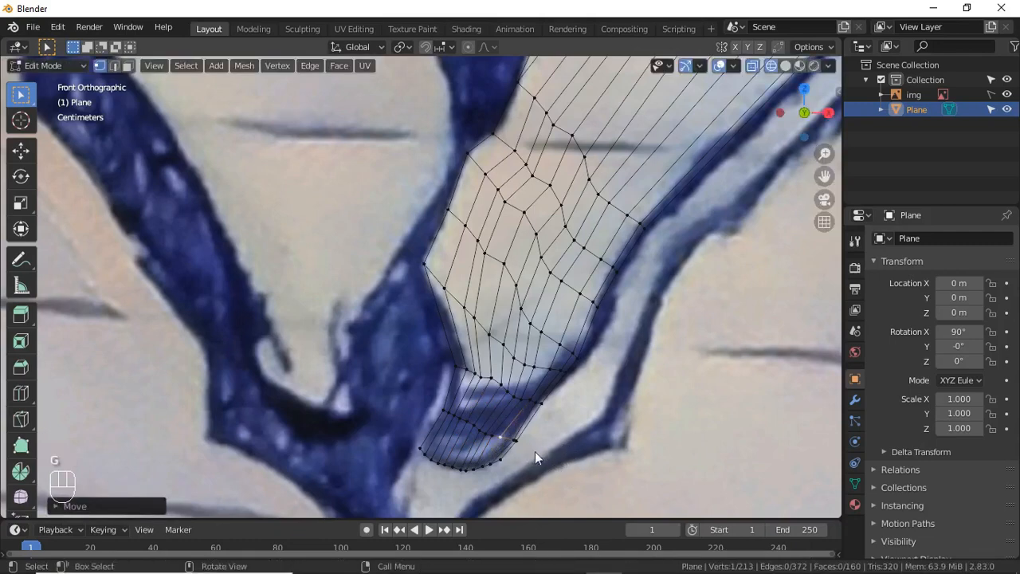
click(550, 456)
key(g)
click(542, 455)
key(g)
click(580, 453)
Switch to solid shading and fill faces down the narrow neck below the upper strip of the mesh
scroll(609, 424, down, 5)
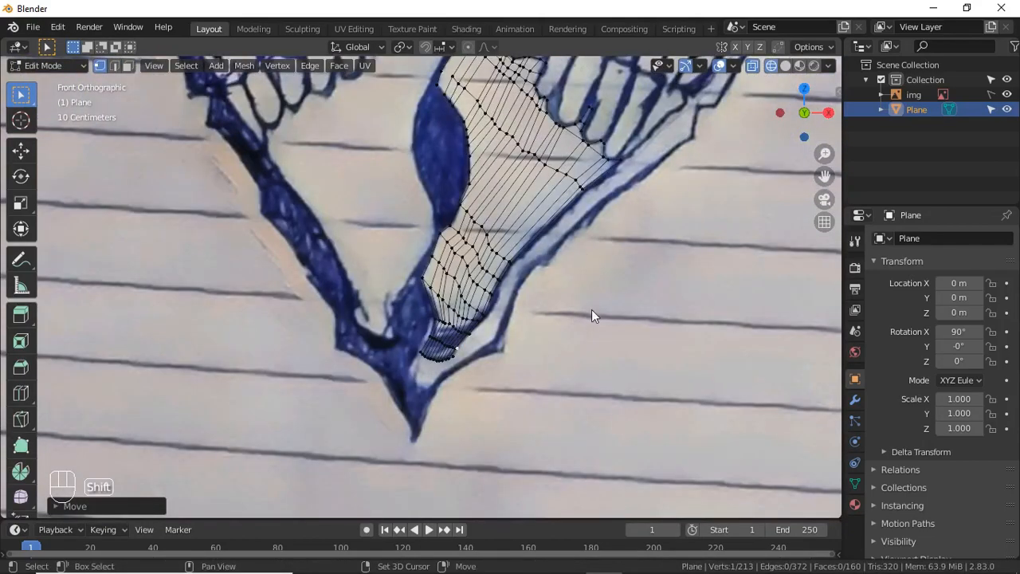
scroll(591, 309, down, 2)
scroll(527, 364, up, 5)
key(z)
click(624, 370)
click(446, 167)
shift+click(472, 172)
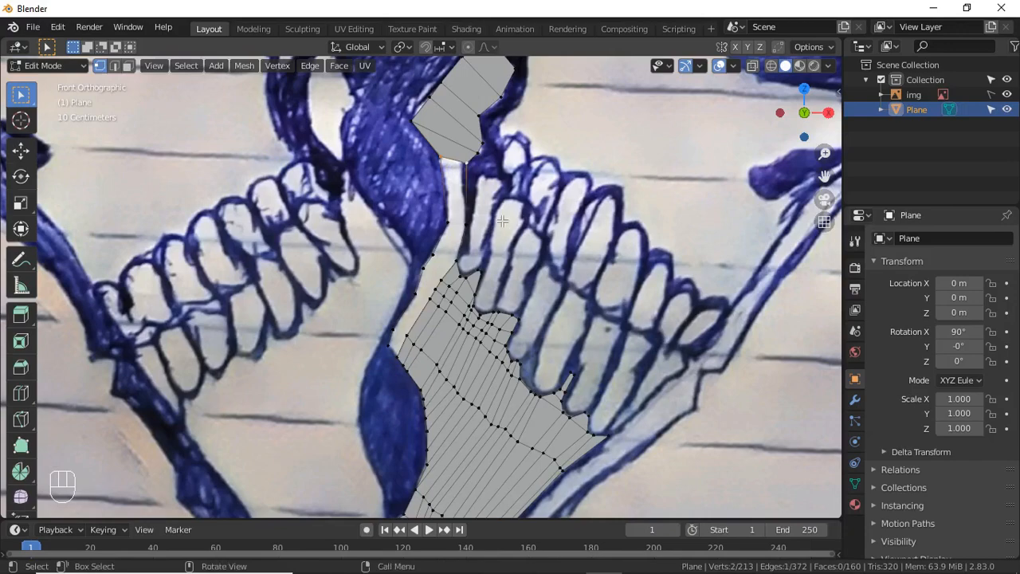
key(f)
key(f)
Fill the face joining the neck to the lower mesh and subdivide the open outline edge below it
scroll(448, 284, up, 1)
shift+middle_drag(448, 285, 466, 352)
shift+click(464, 351)
shift+click(442, 338)
key(f)
right_click(439, 344)
click(439, 341)
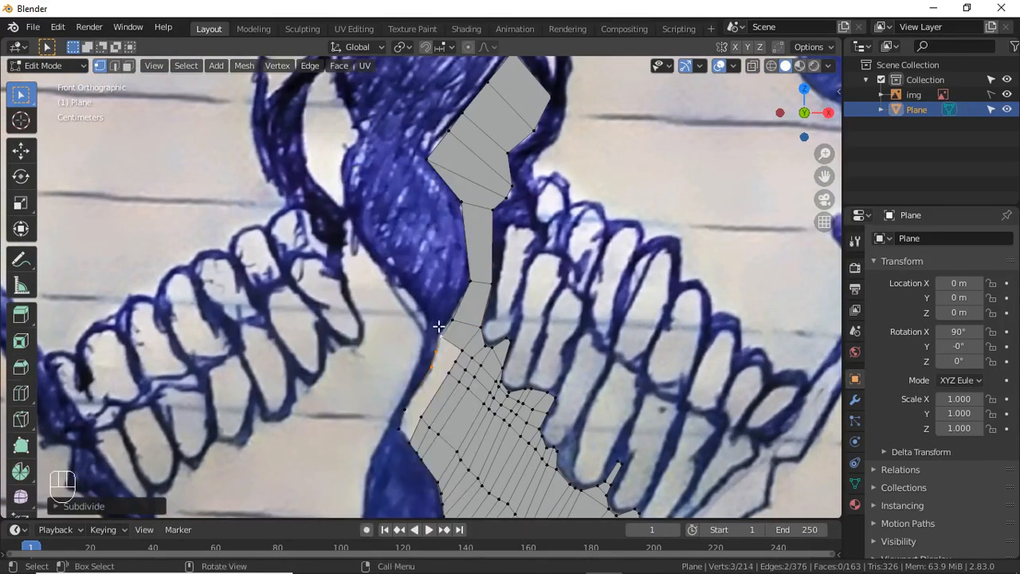
Fill the four remaining faces between the left outline and the lower mesh down to the bottom dark shape
click(439, 341)
key(f)
key(f)
key(f)
key(f)
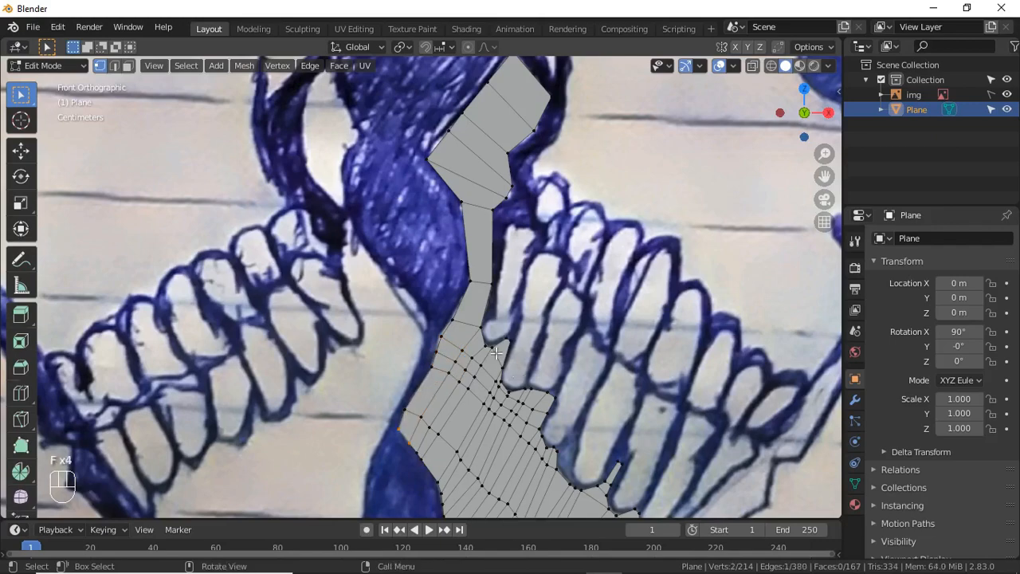
Examine the filled mesh against the whole drawing in Object Mode and return to Edit Mode
scroll(495, 351, down, 5)
key(Tab)
scroll(683, 355, down, 2)
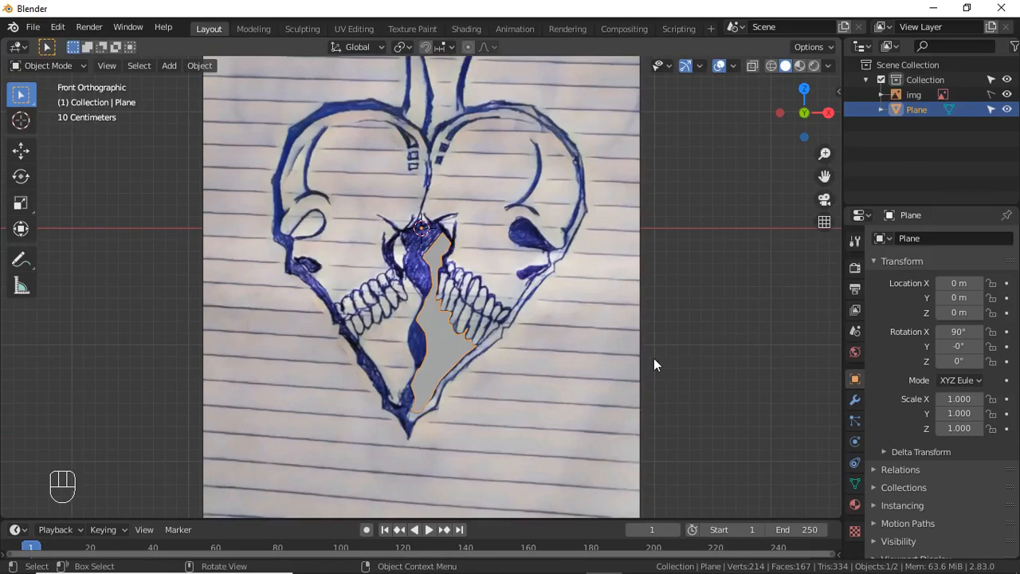
scroll(556, 360, up, 5)
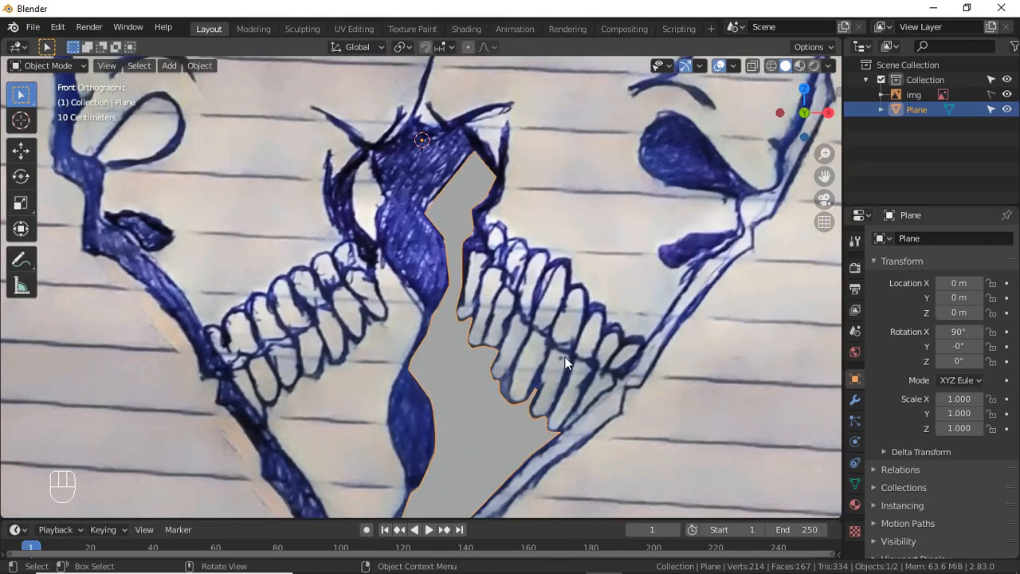
scroll(564, 363, down, 4)
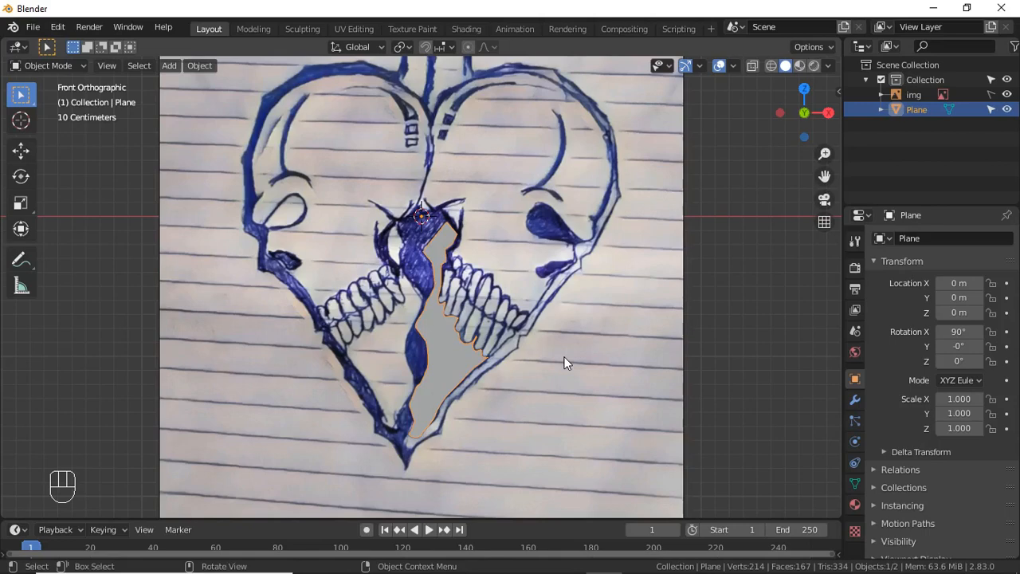
scroll(564, 363, up, 2)
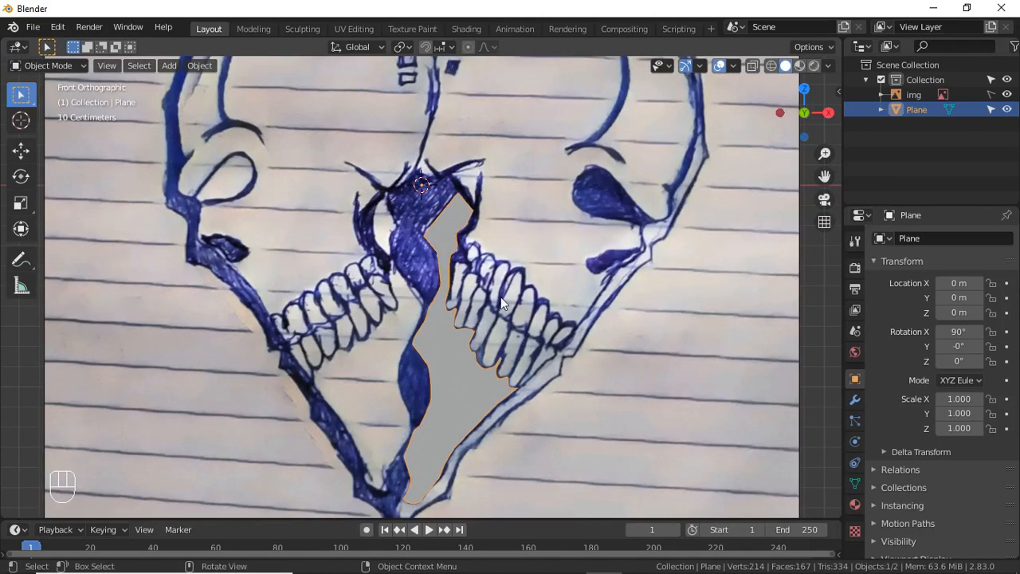
key(Tab)
Duplicate a vertex to the inner end of the right-hand upper teeth and extrude it slightly upward
scroll(439, 230, up, 3)
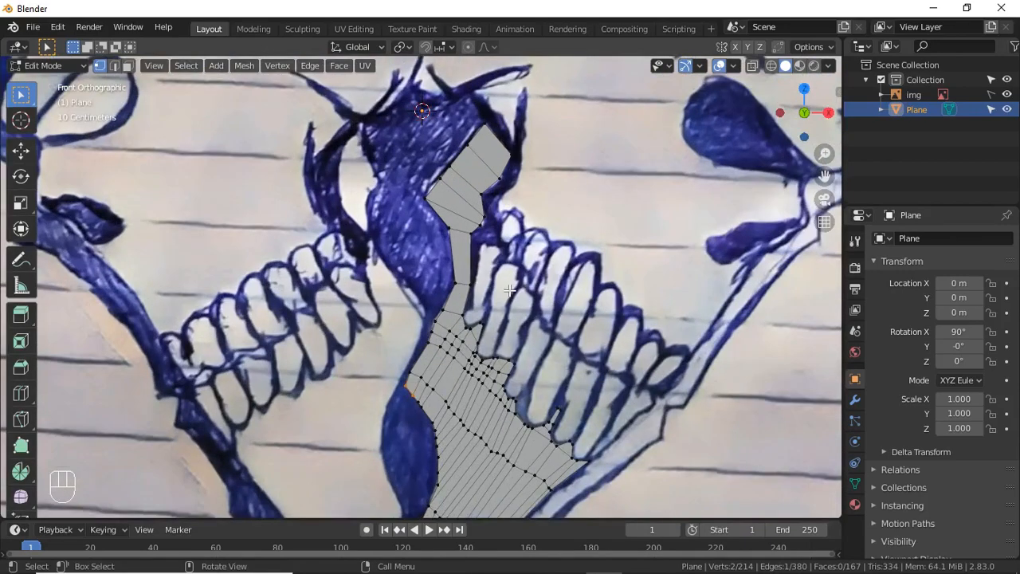
key(shift+d)
click(532, 314)
scroll(538, 302, up, 2)
shift+middle_drag(541, 291, 390, 377)
key(e)
click(359, 336)
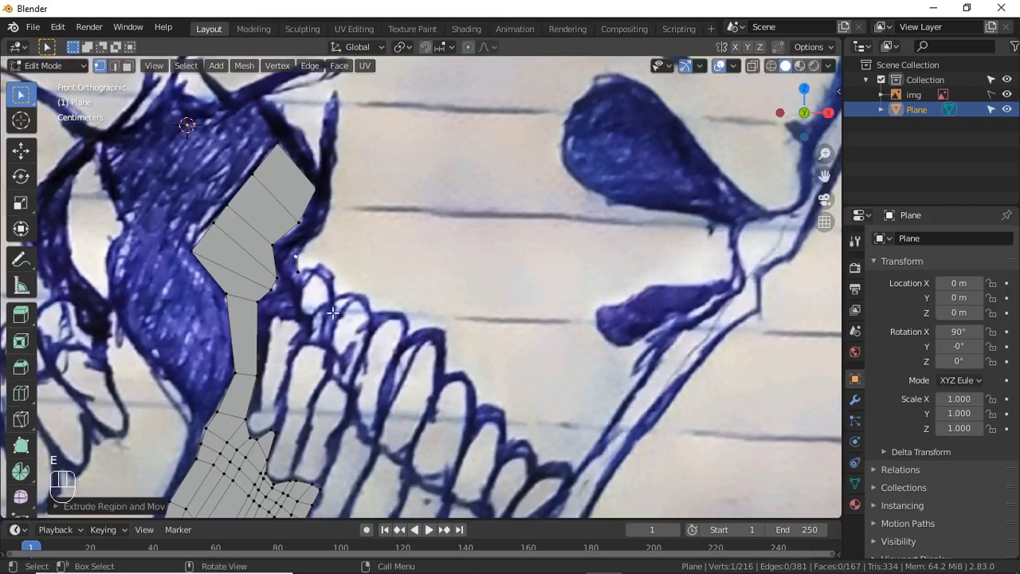
Extrude vertices over the top of the first upper tooth and down to the gap before the second
key(e)
click(346, 310)
key(e)
click(367, 316)
key(e)
click(368, 338)
key(e)
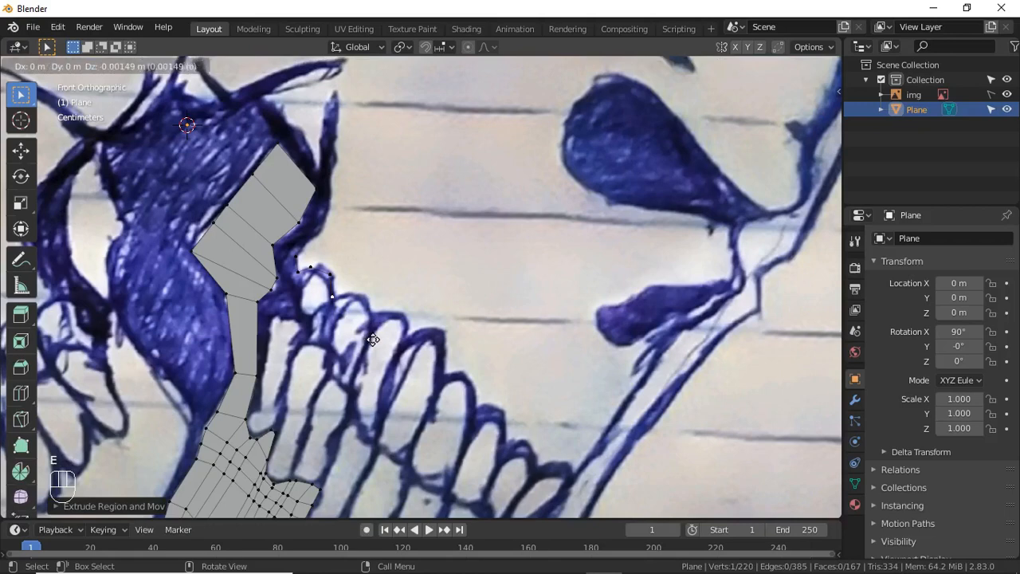
click(377, 341)
Extrude the outline over the second upper tooth and down its outer side
key(e)
click(392, 334)
key(e)
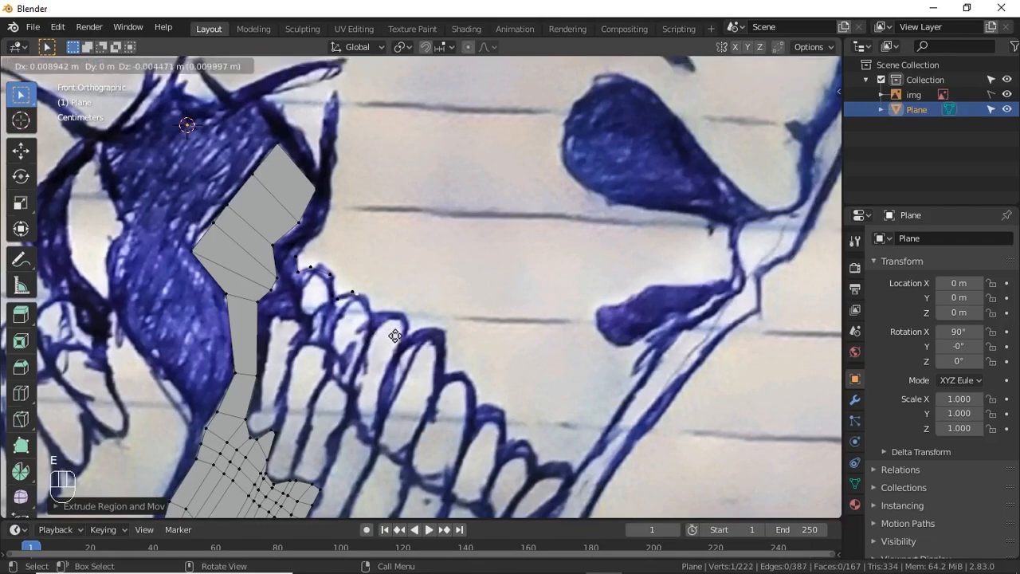
click(405, 339)
key(e)
click(407, 355)
Extrude the outline over the third upper tooth and into the gap beside the fourth
key(e)
click(412, 356)
key(e)
click(438, 356)
key(e)
click(449, 364)
key(e)
click(451, 376)
Extrude and adjust the outline vertices over the top of the fourth upper tooth and down its outer side
key(e)
click(450, 368)
key(g)
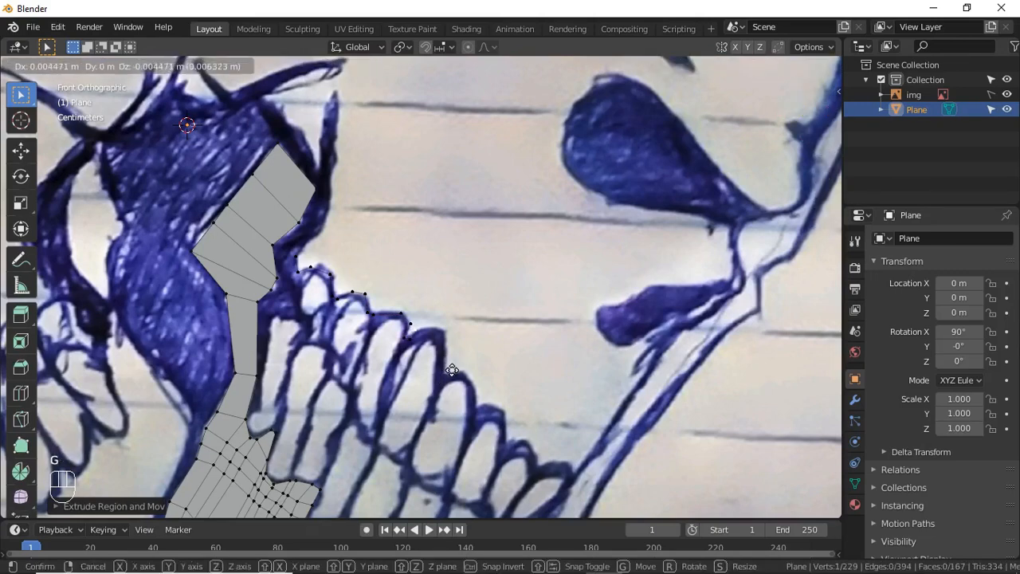
click(465, 365)
key(e)
click(467, 366)
key(e)
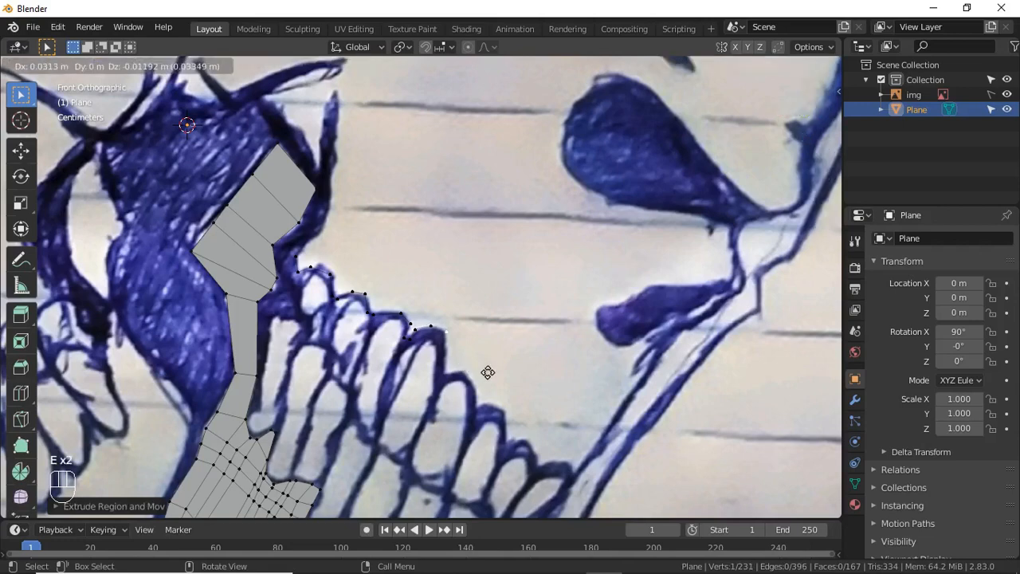
click(487, 372)
key(e)
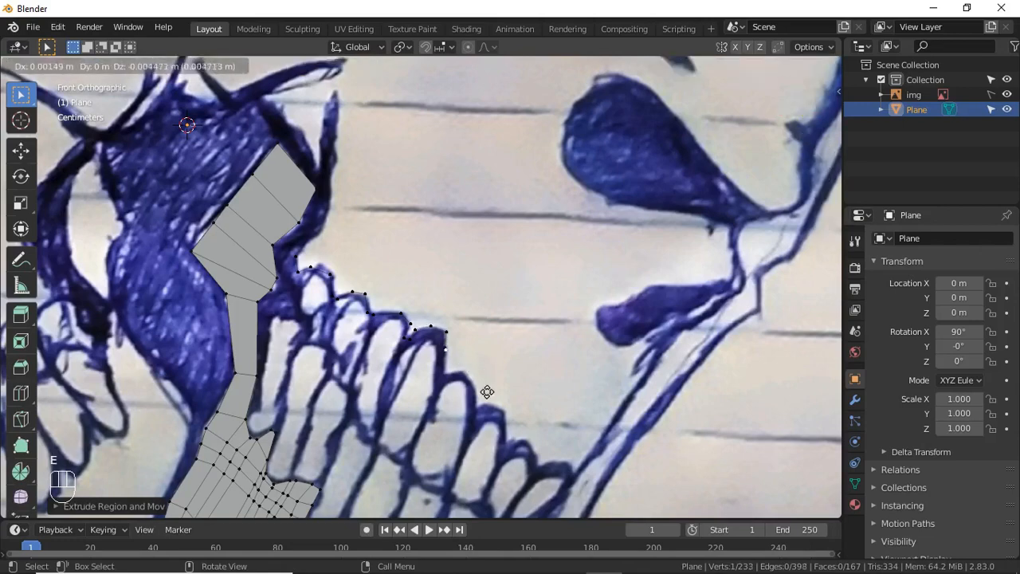
click(484, 412)
Extrude the outline over the fifth and sixth upper teeth, down to the gap before the seventh
key(e)
click(508, 418)
key(e)
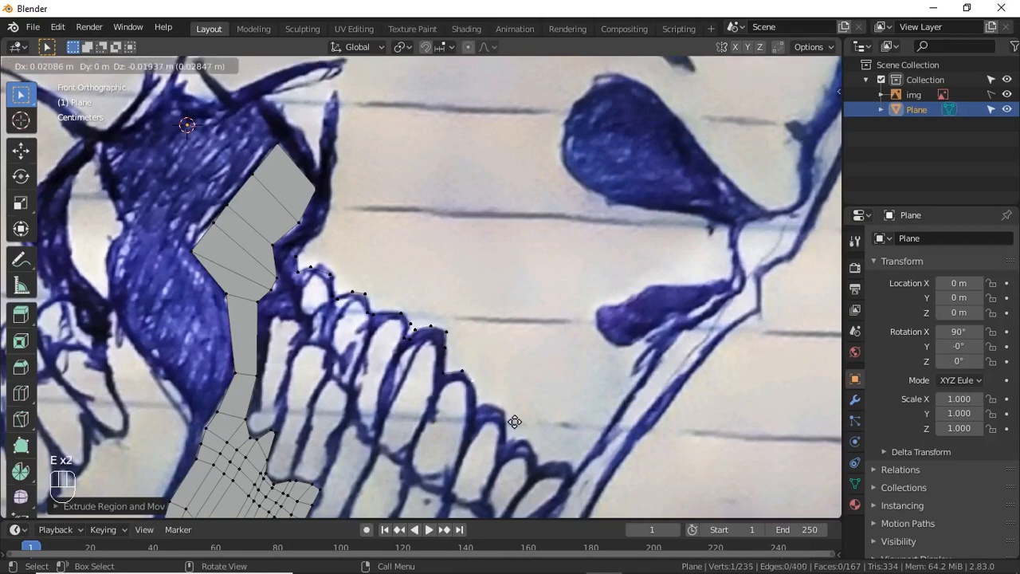
click(546, 451)
key(e)
click(552, 482)
Extrude the outline over the seventh upper tooth and into the gap before the last one
key(e)
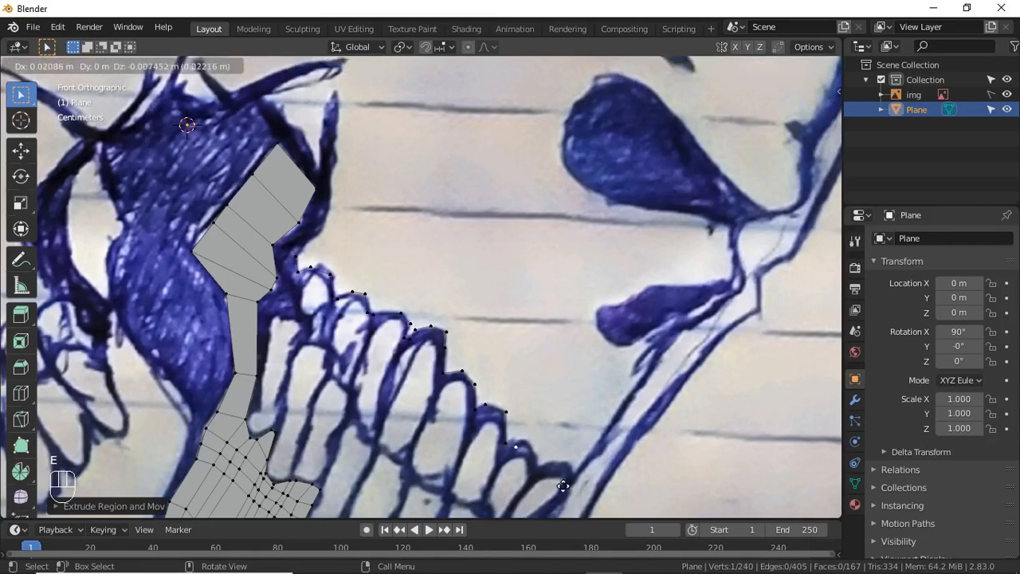
click(568, 482)
key(e)
click(569, 481)
key(e)
click(576, 481)
key(e)
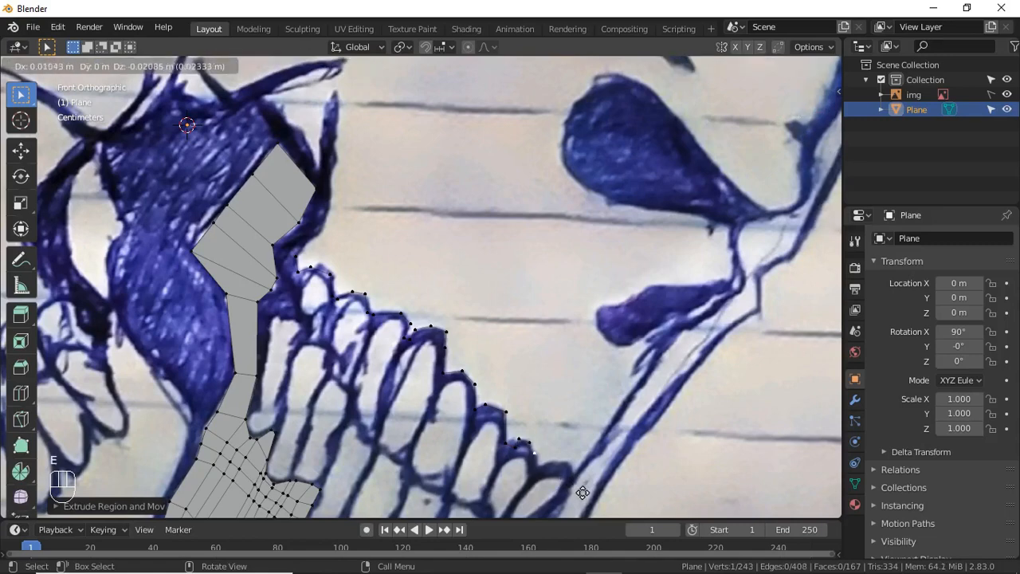
click(582, 493)
key(e)
click(584, 502)
Extrude the outline over the last upper tooth and down to the outer end of the tooth row
key(e)
click(592, 497)
key(e)
click(601, 496)
key(e)
click(609, 499)
key(e)
click(617, 505)
key(e)
click(619, 61)
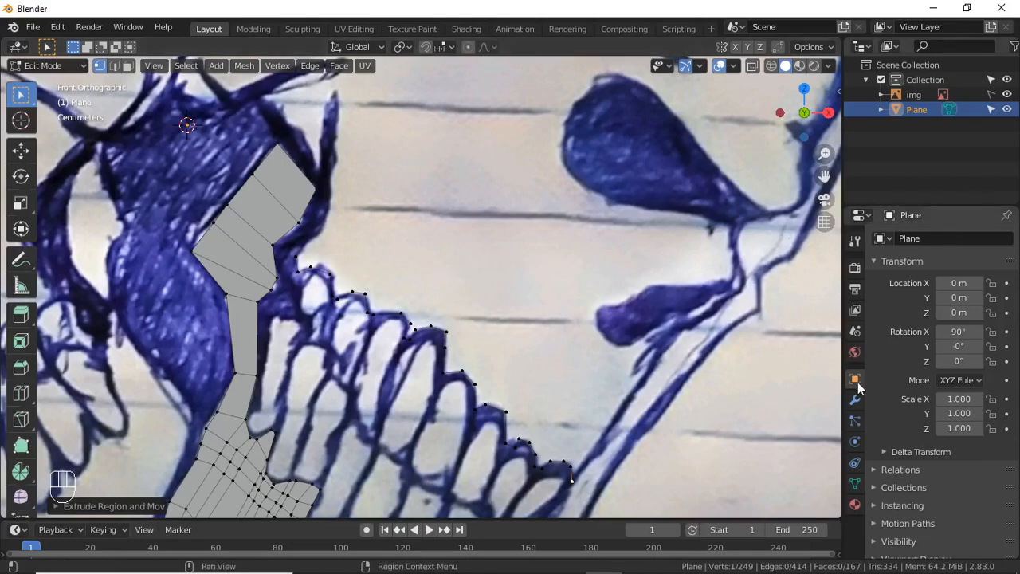
Extrude a line of three vertices from the outer end of the tooth row up along the inner jaw line
scroll(664, 349, down, 2)
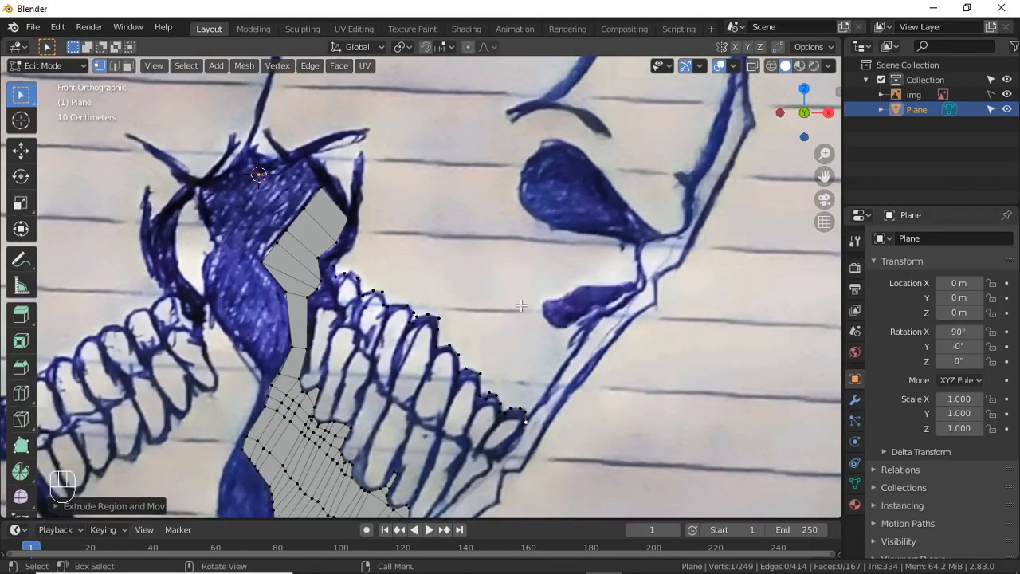
shift+middle_drag(522, 305, 525, 373)
scroll(524, 373, up, 2)
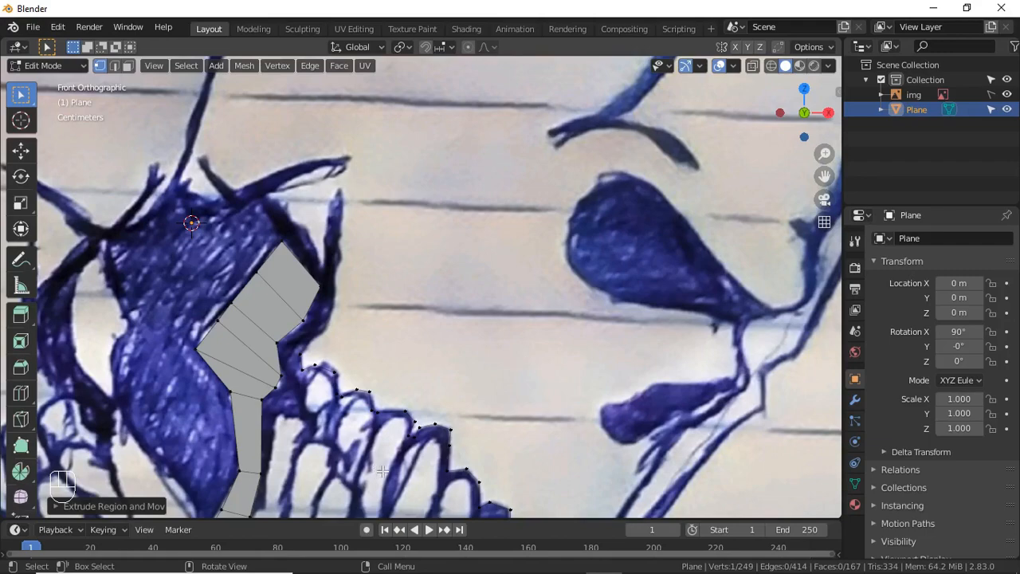
scroll(383, 471, down, 3)
scroll(364, 374, up, 2)
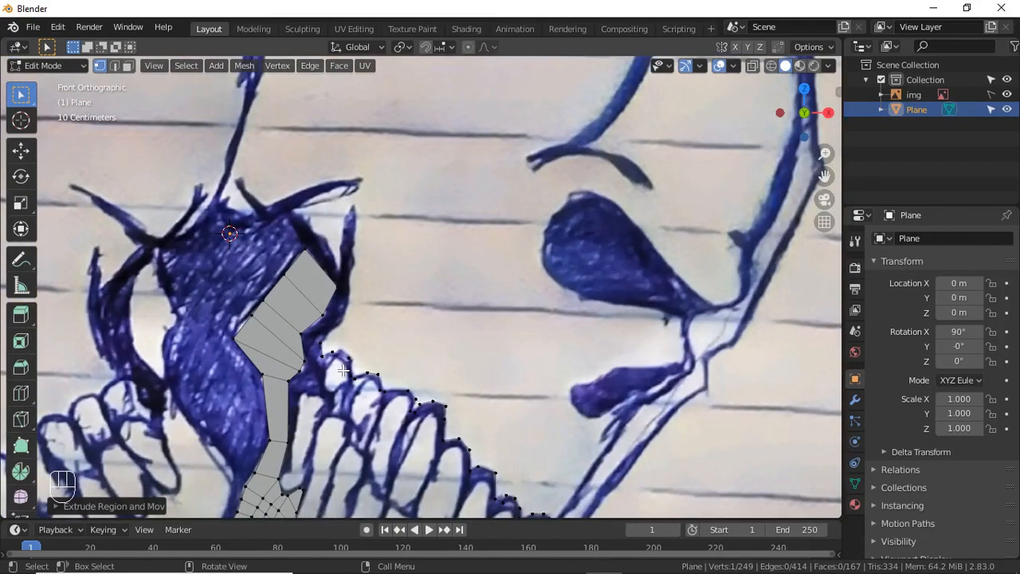
scroll(447, 364, up, 2)
scroll(447, 364, down, 3)
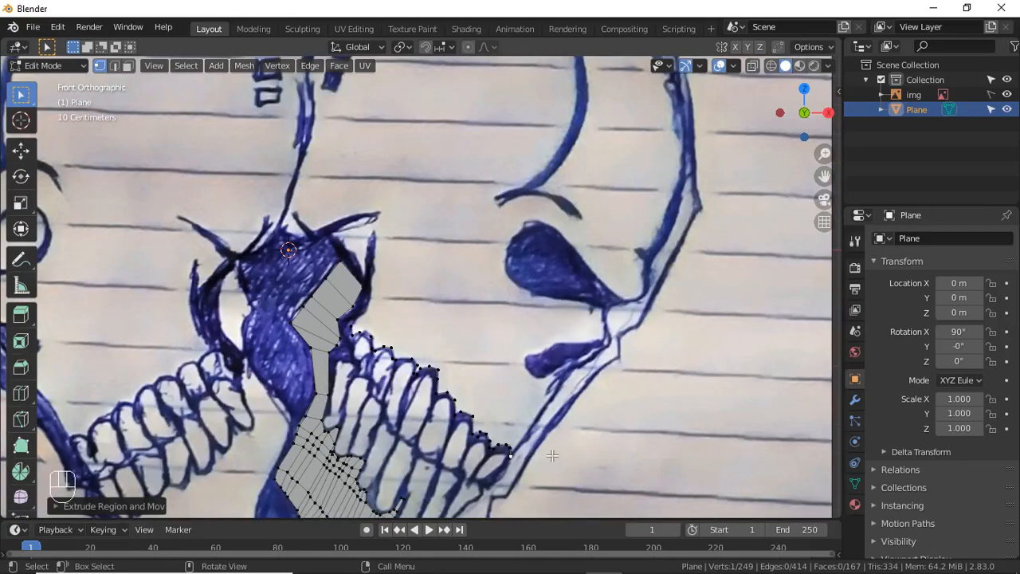
scroll(552, 455, up, 2)
key(e)
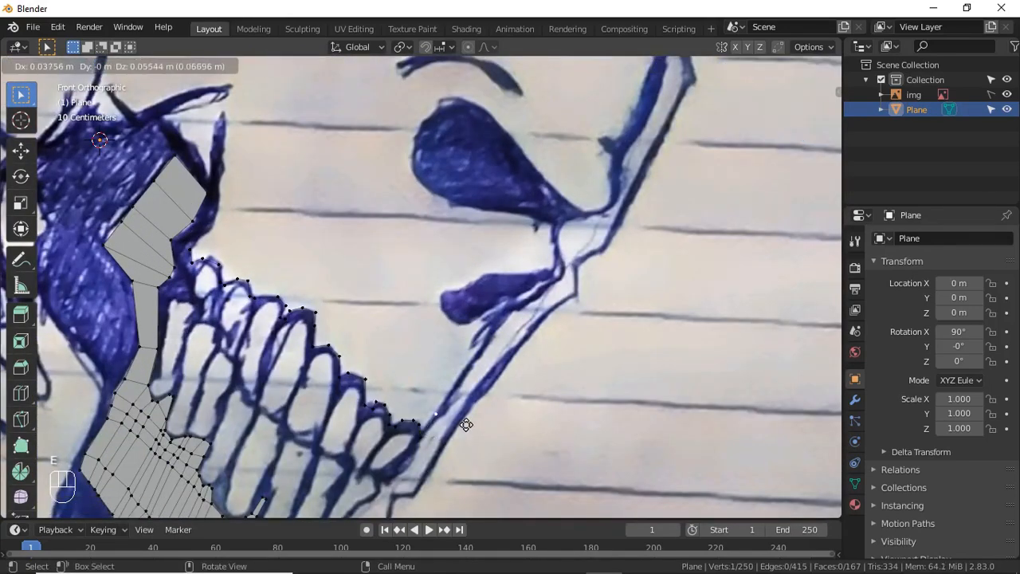
click(466, 424)
key(e)
click(485, 395)
key(e)
click(520, 345)
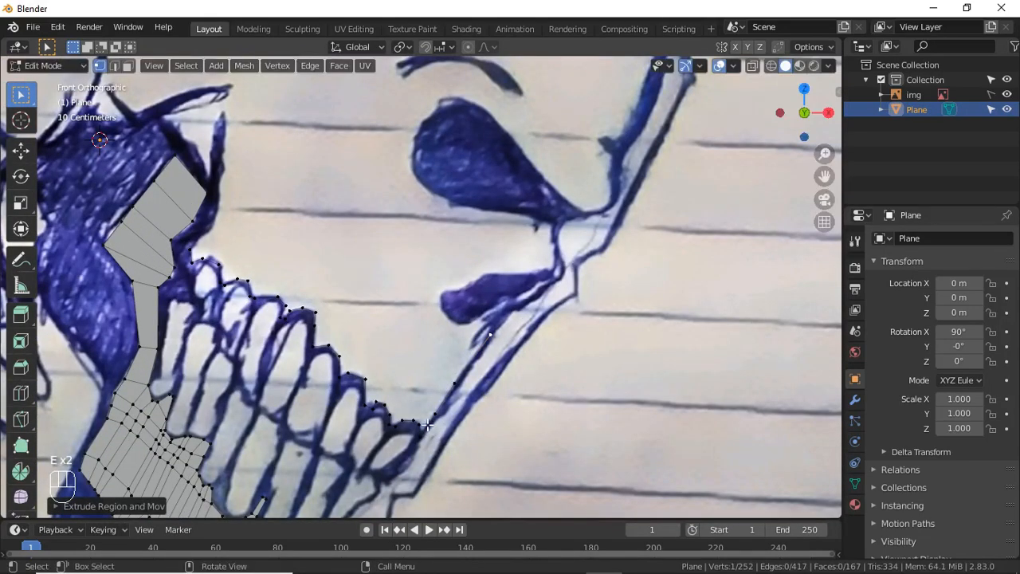
Extrude two three-vertex lines from the last tooth's outer vertices up to the lower edge of the dark cheek patch
key(e)
click(480, 417)
key(e)
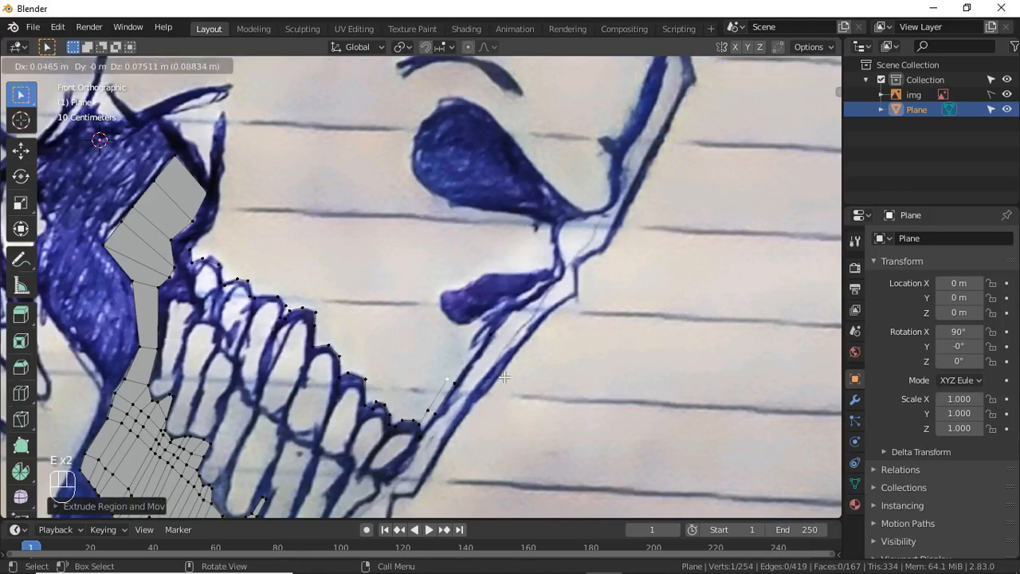
click(526, 327)
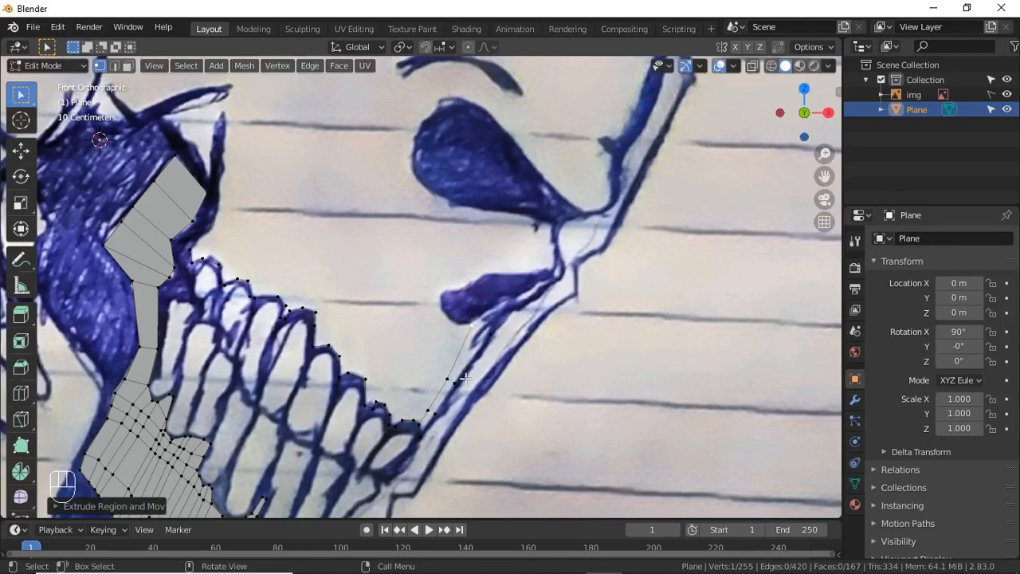
key(e)
click(462, 427)
key(e)
click(483, 399)
key(e)
click(503, 347)
Extrude two more three-vertex lines from the inner side of the last tooth up to the dark cheek patch
click(403, 420)
key(e)
click(453, 411)
key(e)
click(470, 384)
key(e)
click(494, 335)
key(e)
click(435, 412)
key(e)
click(451, 387)
key(e)
click(477, 335)
Extrude two three-vertex lines from the seventh tooth's top up to the inner tip of the dark cheek patch
click(385, 406)
key(e)
click(444, 394)
key(e)
click(458, 370)
key(e)
click(488, 315)
click(377, 400)
key(e)
click(472, 392)
key(e)
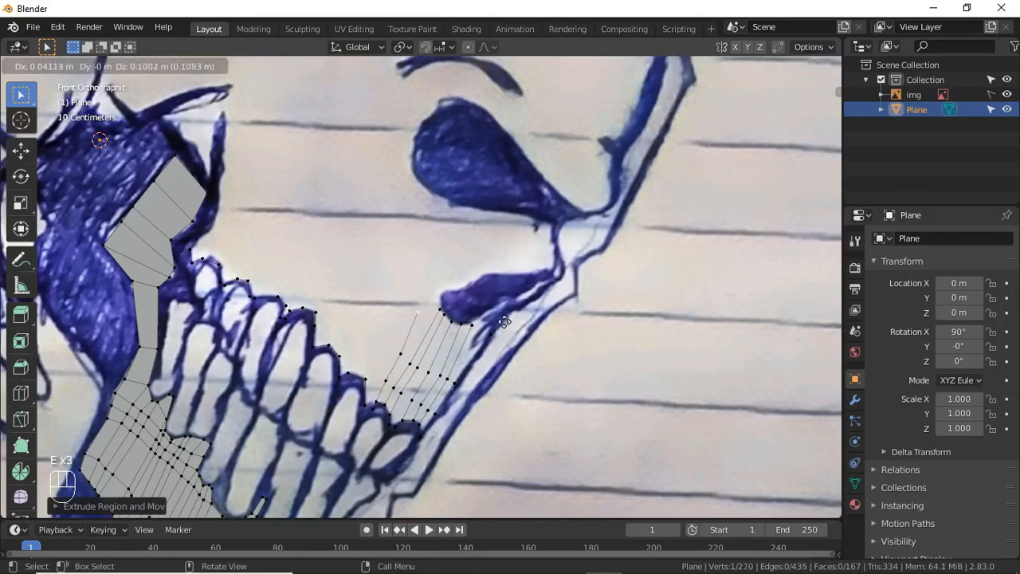
click(519, 309)
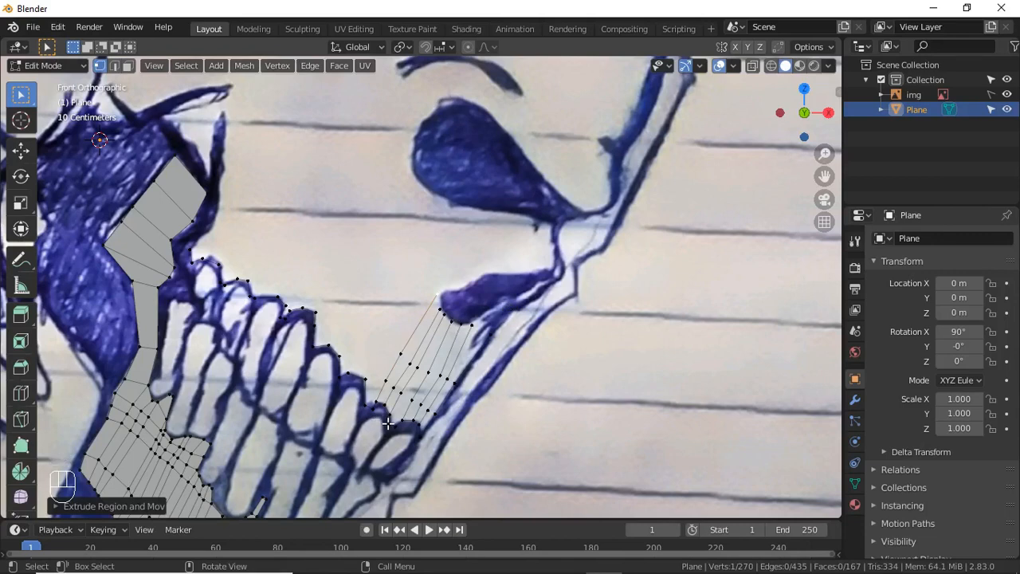
Extrude a four-vertex line from the gap between the sixth and seventh teeth up beside the dark cheek patch
click(363, 404)
key(e)
click(412, 420)
key(e)
click(422, 396)
key(e)
click(433, 375)
key(e)
click(467, 319)
Extrude a three-vertex line from the outer top of the sixth tooth up into the cheek area
key(e)
click(405, 383)
key(e)
click(422, 352)
key(e)
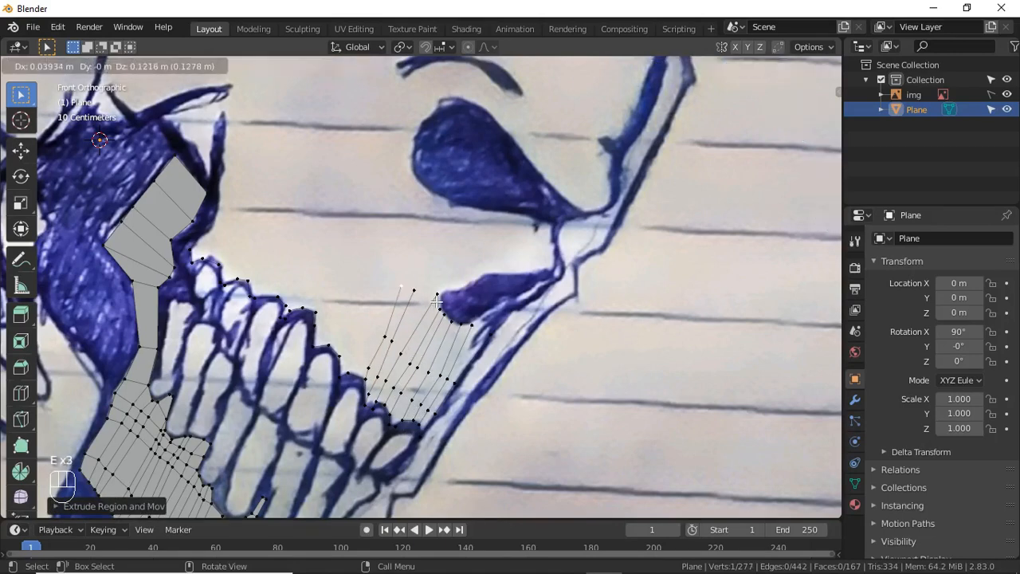
click(437, 302)
Extrude another three-vertex line from the sixth tooth's top, and extrude the outline's inner end up toward the nose
click(348, 374)
key(e)
click(392, 347)
key(e)
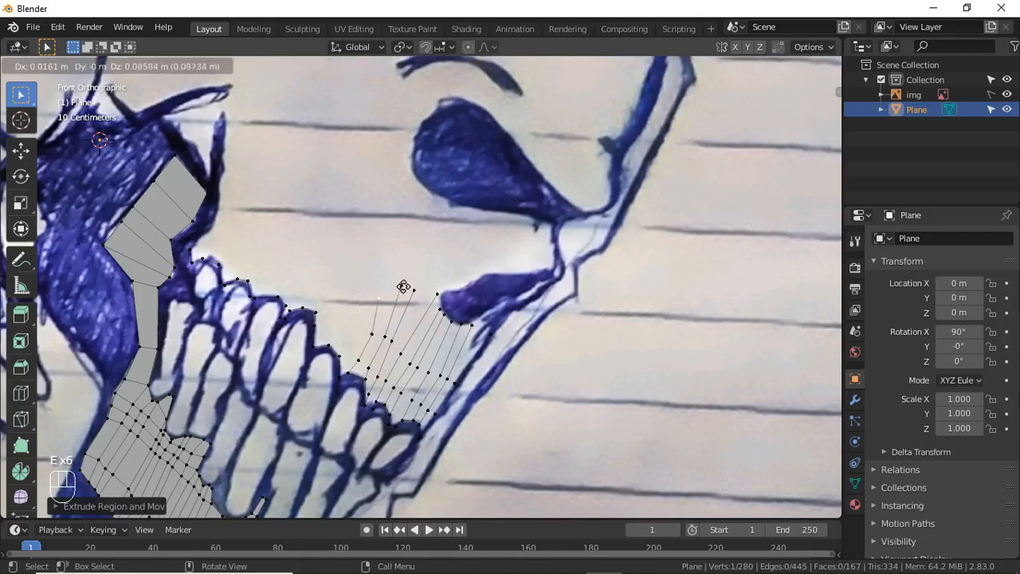
click(405, 285)
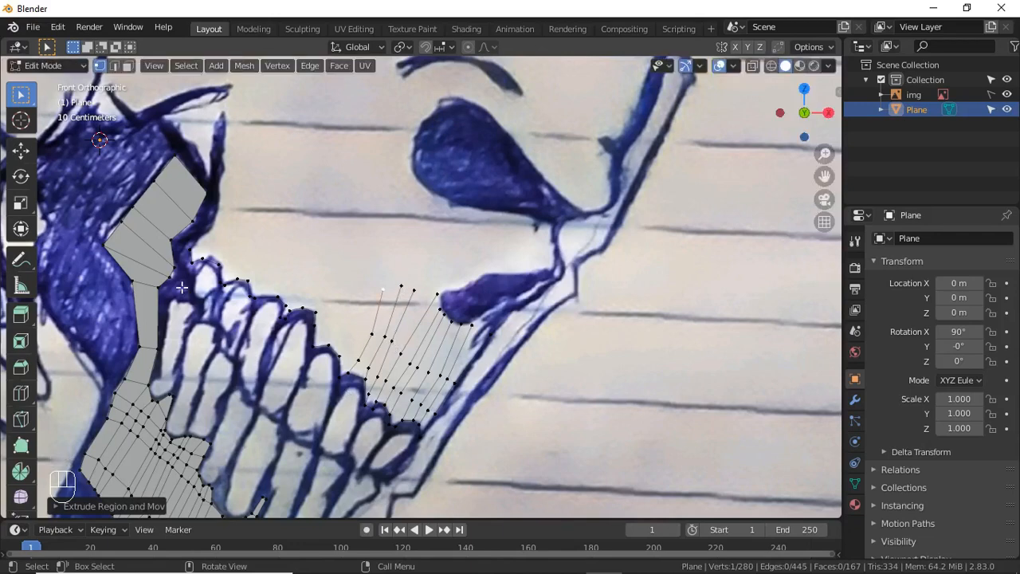
key(e)
click(271, 238)
key(e)
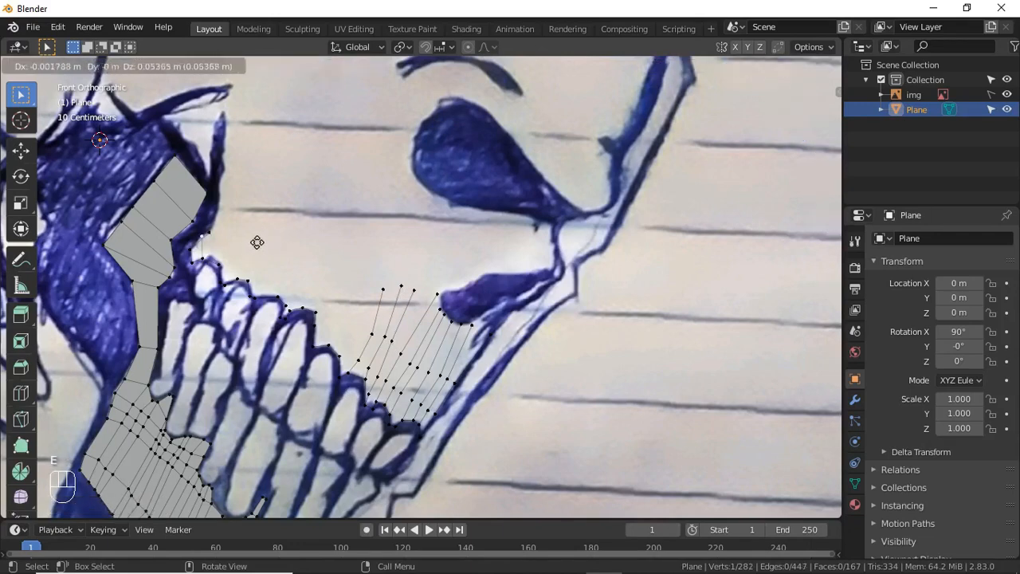
click(269, 241)
key(x)
click(269, 242)
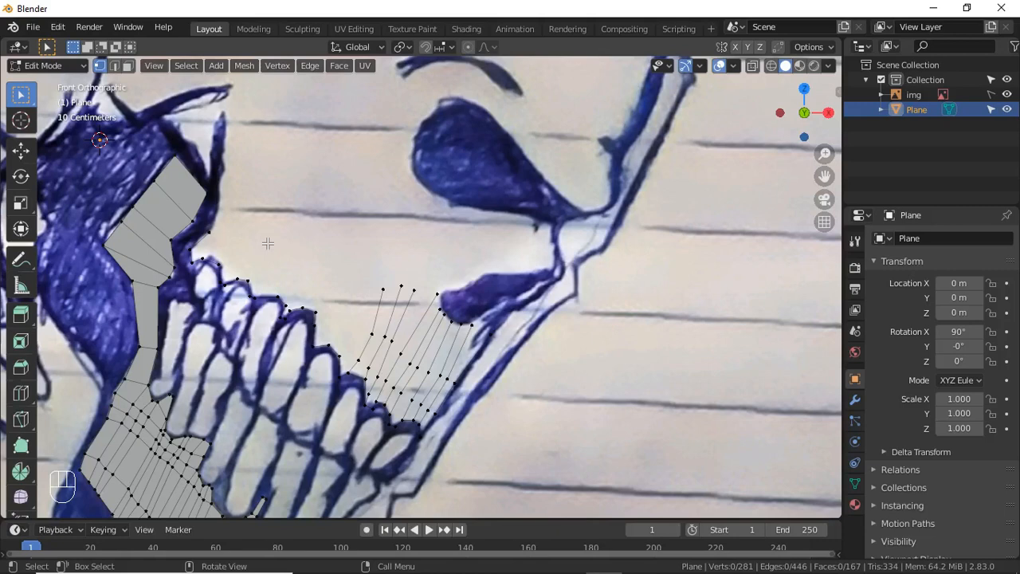
Fill the two outermost strips between the extruded lines with faces, from the last tooth up to the cheek patch
shift+click(419, 429)
key(f)
key(f)
key(f)
click(417, 432)
shift+click(416, 421)
shift+click(430, 412)
shift+click(421, 406)
key(f)
click(431, 413)
key(f)
key(f)
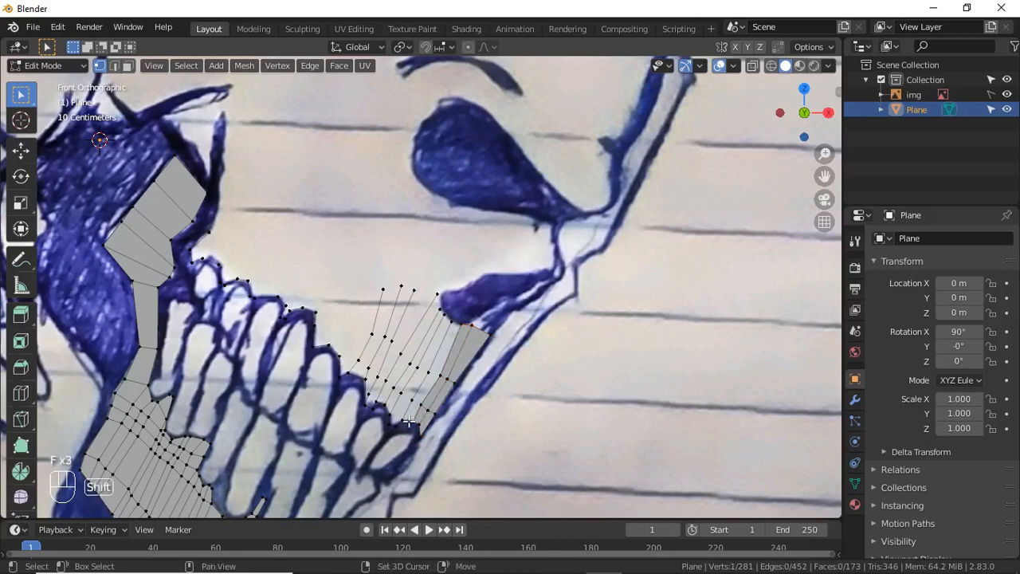
Fill the third strip between the extruded lines above the last tooth with faces
shift+click(417, 404)
shift+click(401, 423)
shift+click(415, 427)
key(f)
click(423, 406)
shift+click(408, 399)
key(f)
key(f)
Fill the fourth strip with faces, including the gap between the seventh and last teeth
click(401, 435)
shift+click(396, 427)
shift+click(398, 418)
shift+click(390, 418)
key(f)
click(396, 431)
key(f)
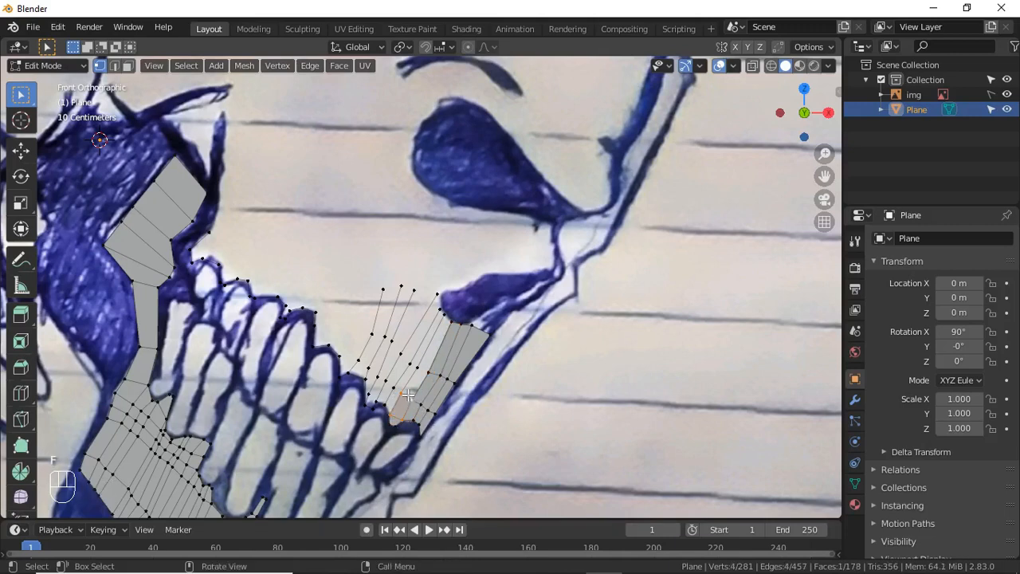
key(f)
key(f)
Fill the next two strips above the seventh tooth with faces up to the inner tip of the cheek patch
click(390, 416)
shift+click(389, 399)
key(f)
key(f)
key(f)
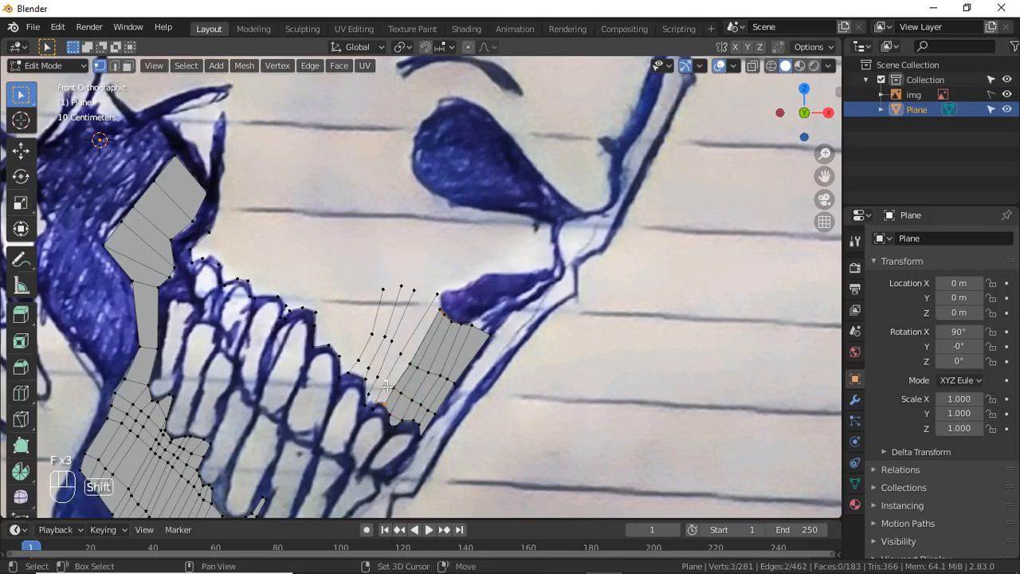
key(f)
key(f)
key(f)
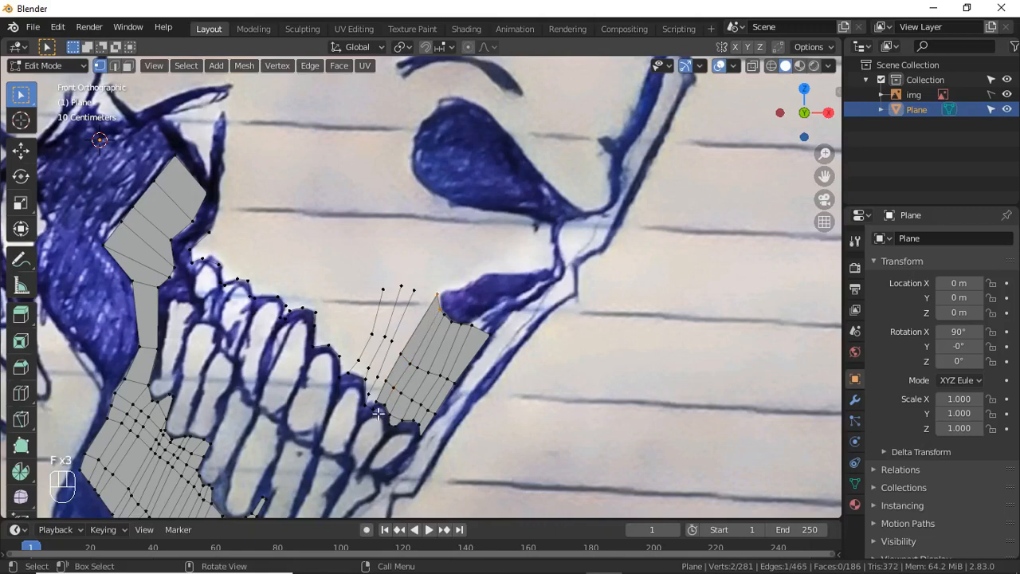
Fill the next strip between the extruded lines beside the seventh tooth with faces up to the cheek patch's upper edge
key(f)
click(377, 404)
shift+click(398, 437)
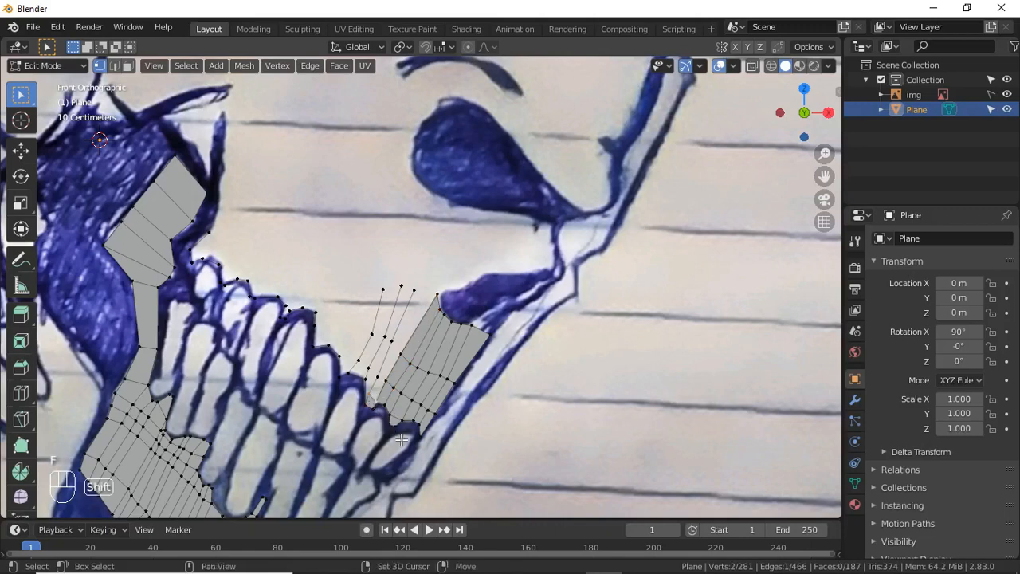
key(f)
key(f)
key(f)
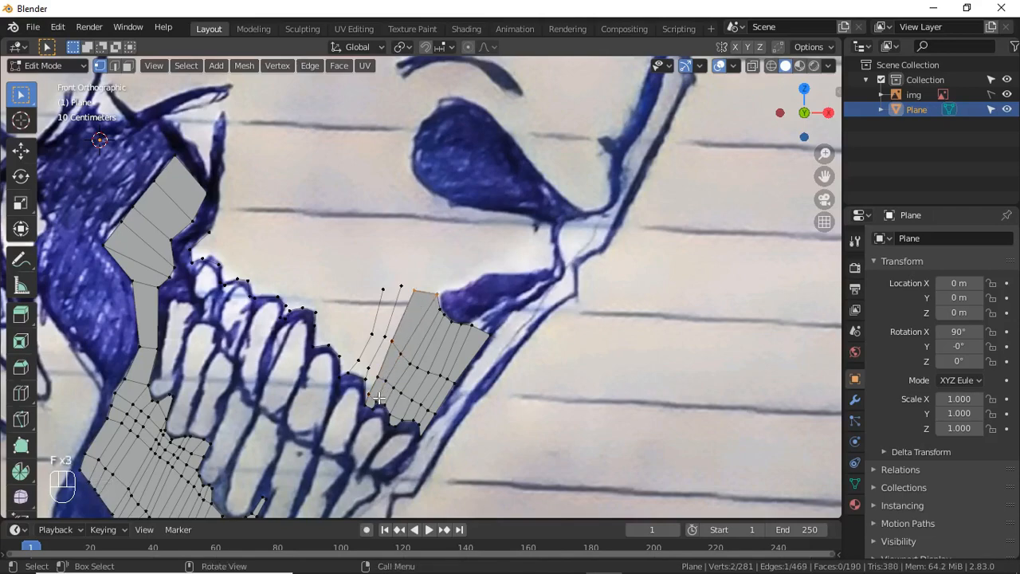
scroll(383, 398, up, 2)
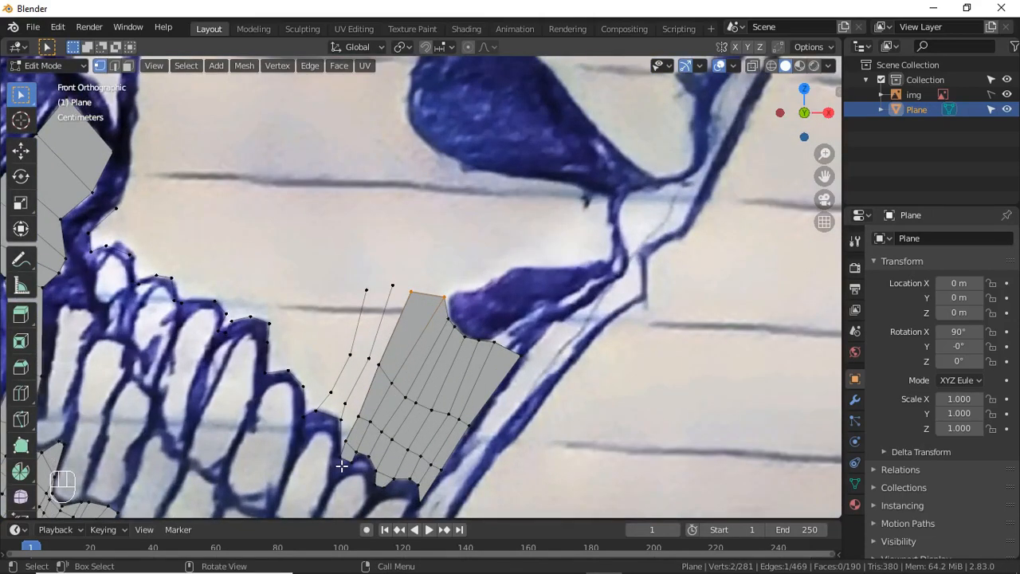
right_click(341, 448)
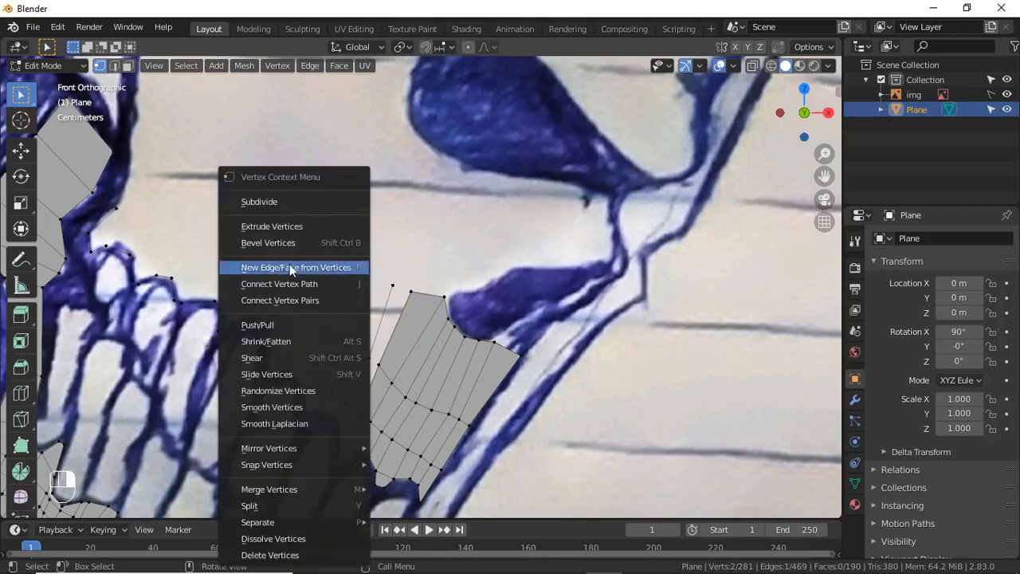
click(296, 204)
key(g)
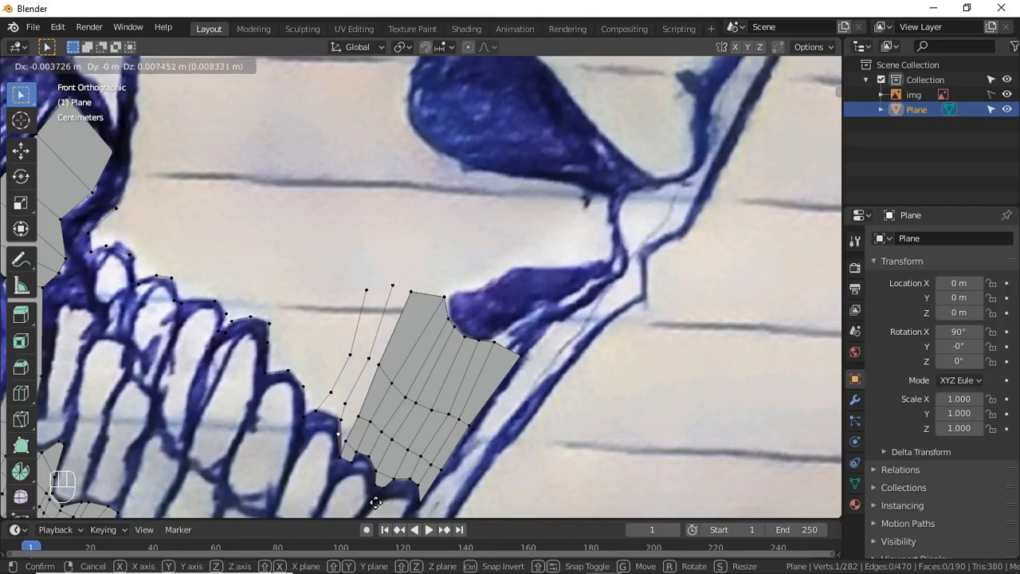
click(376, 502)
key(x)
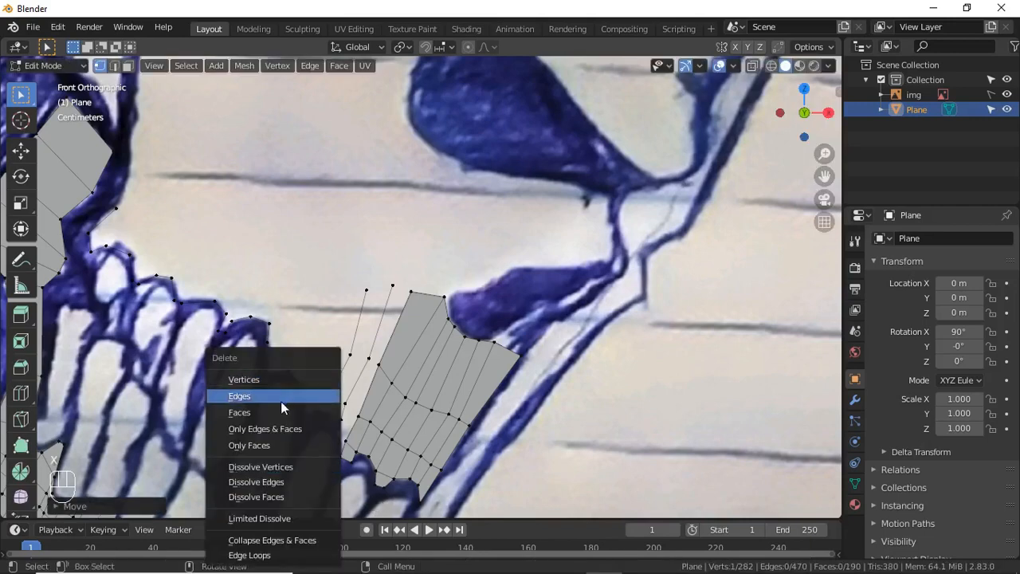
click(269, 468)
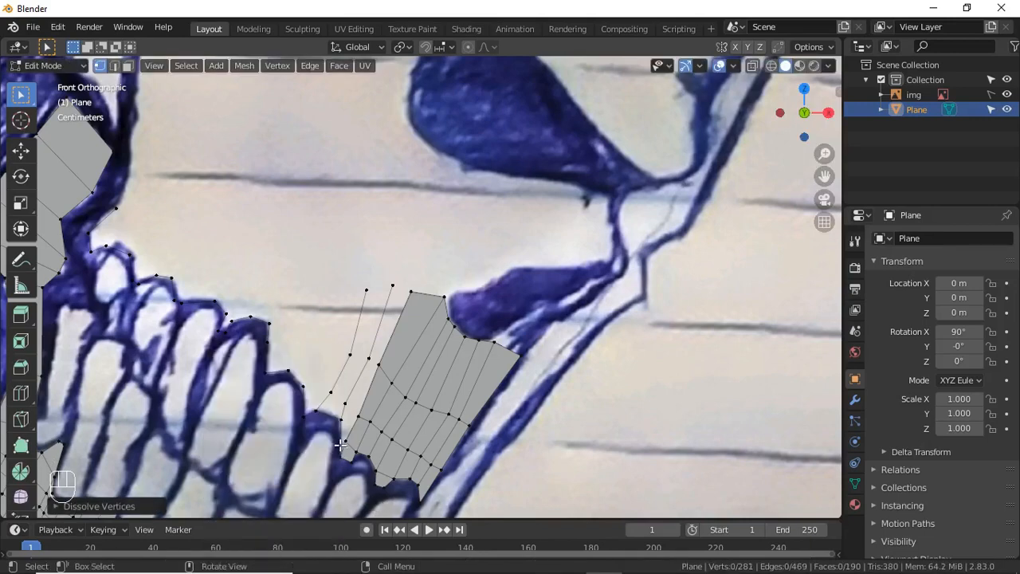
Move the inner-edge vertex of the patch between the sixth and seventh teeth slightly away from the tooth outline
click(343, 441)
key(g)
click(364, 489)
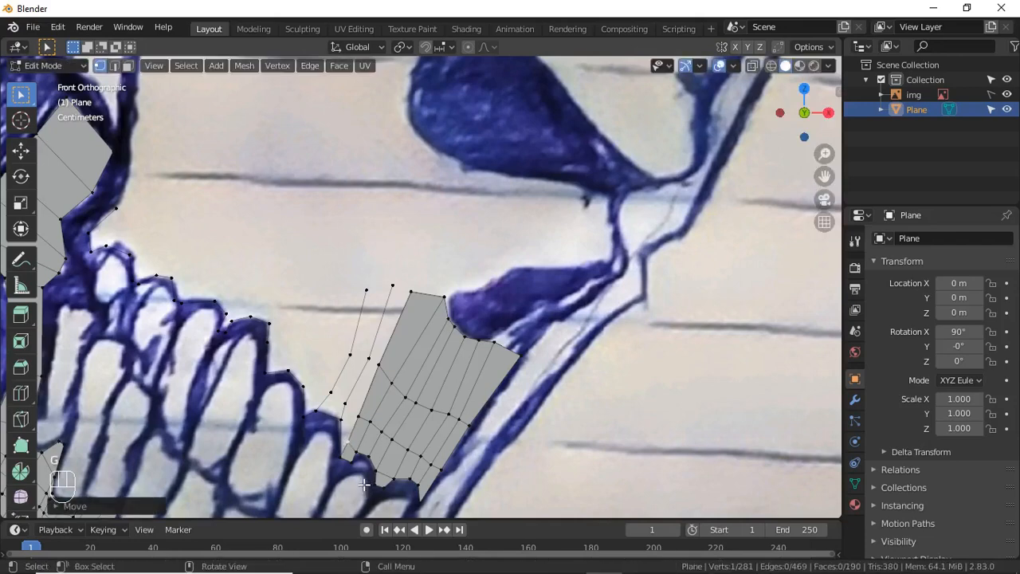
Subdivide the edge between the sixth and seventh teeth and fill the small gap beside it with faces
click(344, 409)
shift+click(349, 443)
right_click(354, 443)
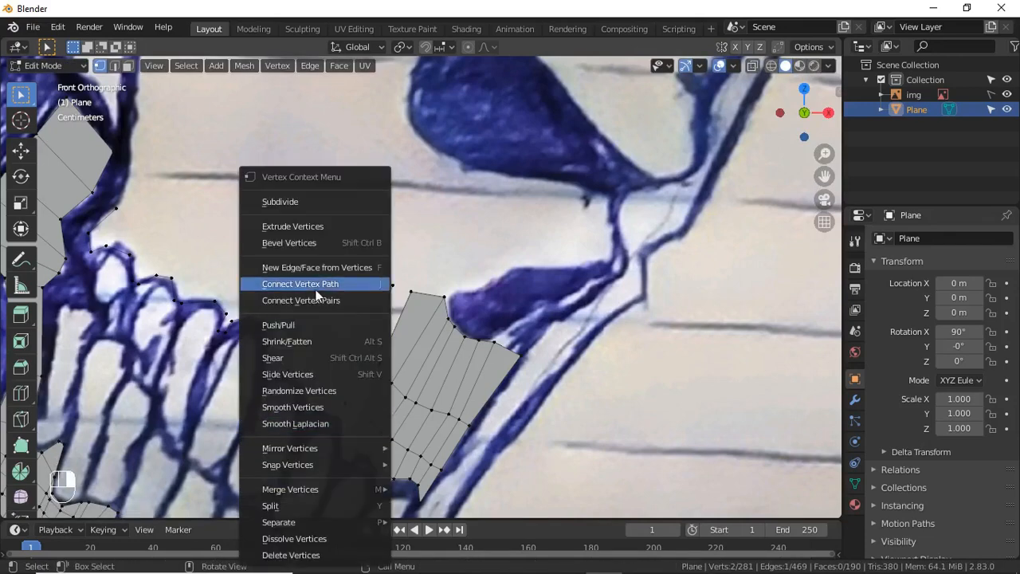
click(284, 200)
shift+click(340, 430)
key(f)
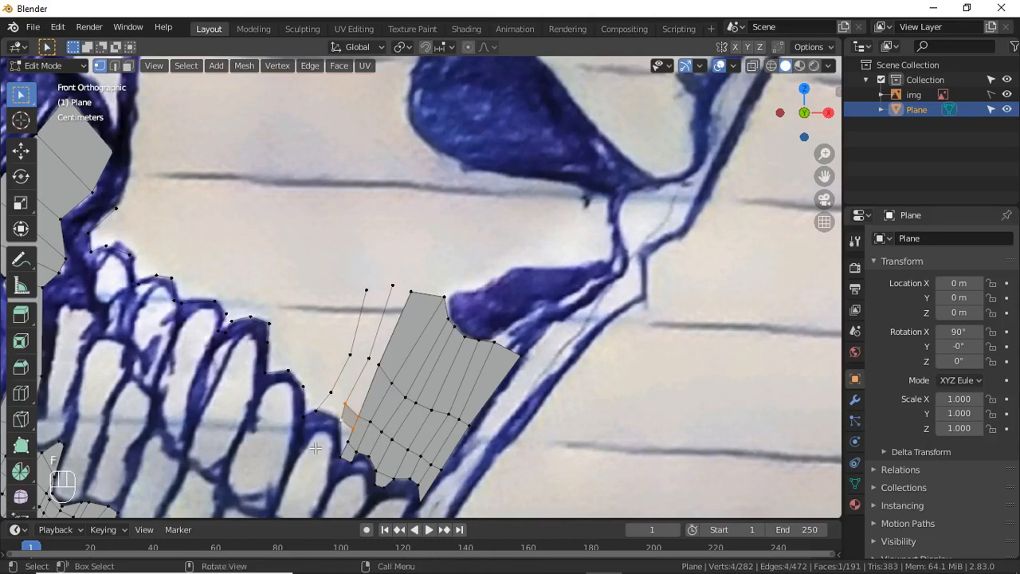
key(f)
Reposition the vertices at the patch's lower inner corner so they follow the drawn outline between the sixth and seventh teeth
drag(316, 457, 326, 479)
key(g)
key(g)
click(341, 458)
key(g)
click(353, 478)
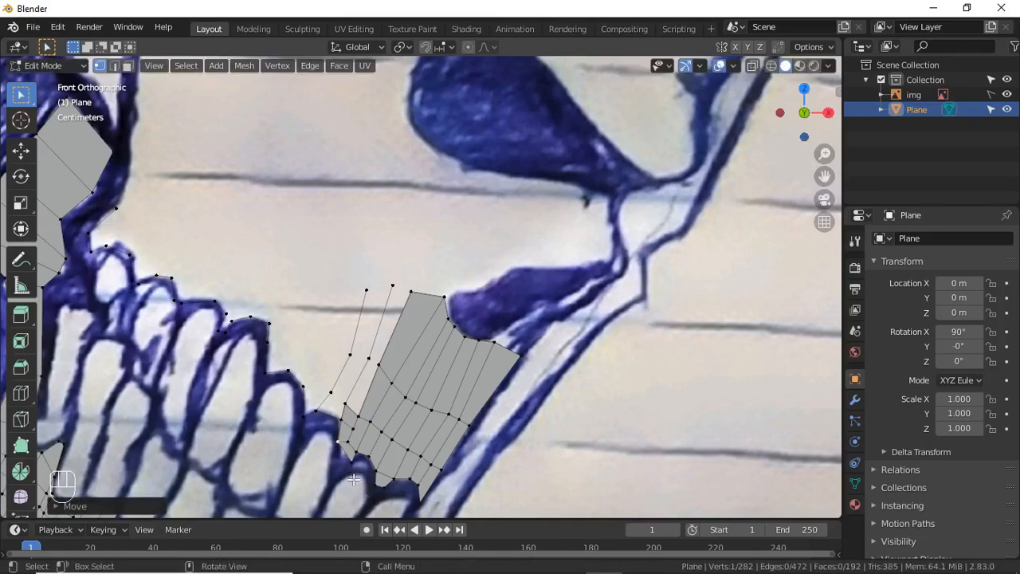
click(365, 508)
key(g)
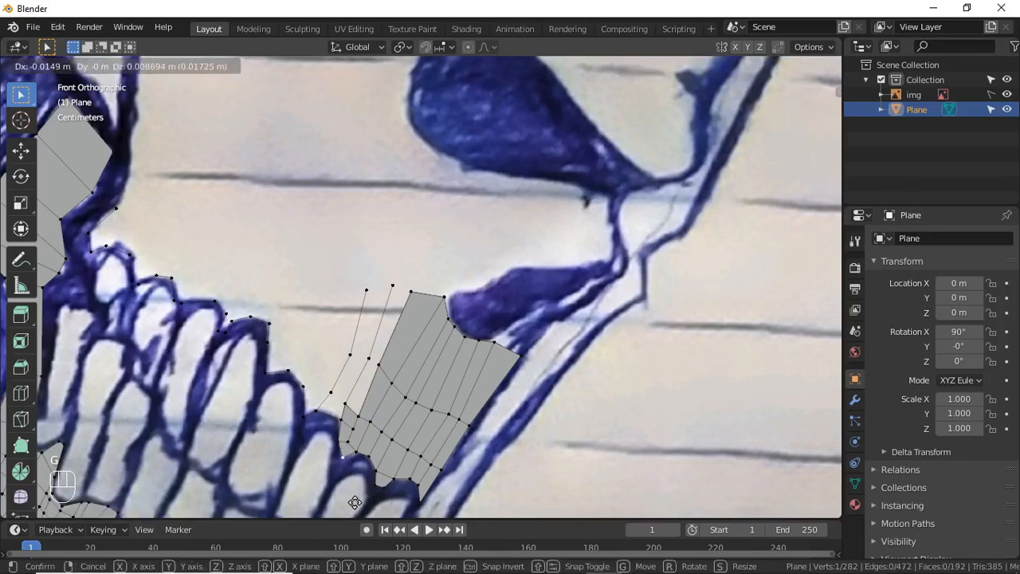
click(356, 500)
click(364, 477)
key(g)
click(366, 477)
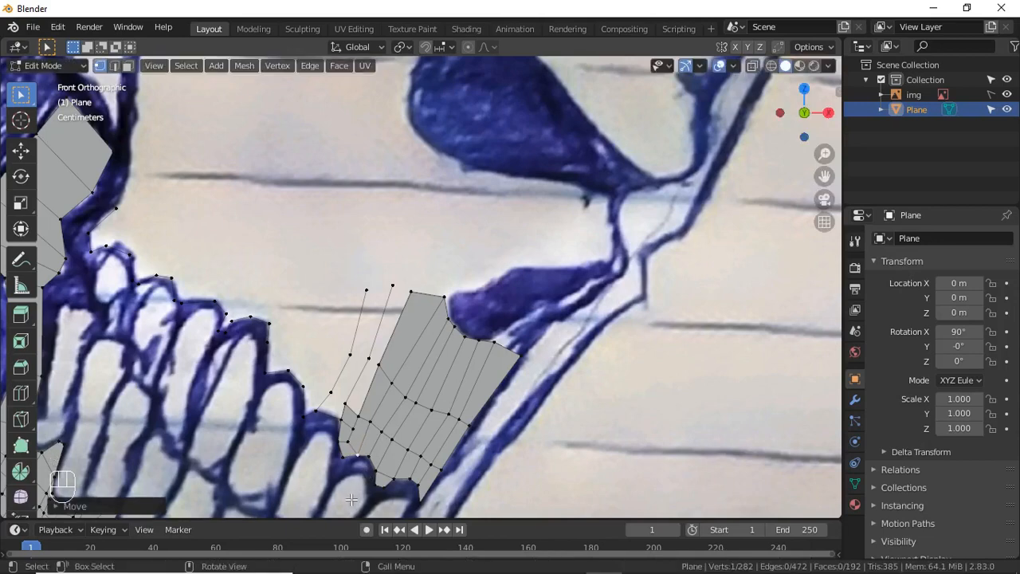
Add an edge loop across the lower row of cheek faces above the last two teeth
key(ctrl+r)
click(390, 465)
click(389, 465)
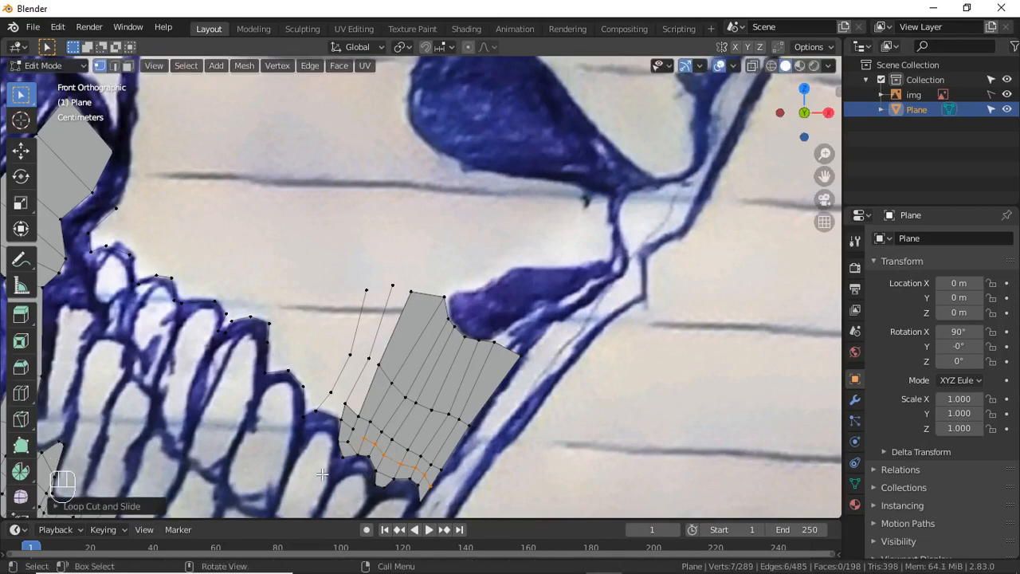
Delete the face at the inner end of the new edge loop, above the seventh tooth
key(3)
click(359, 435)
key(x)
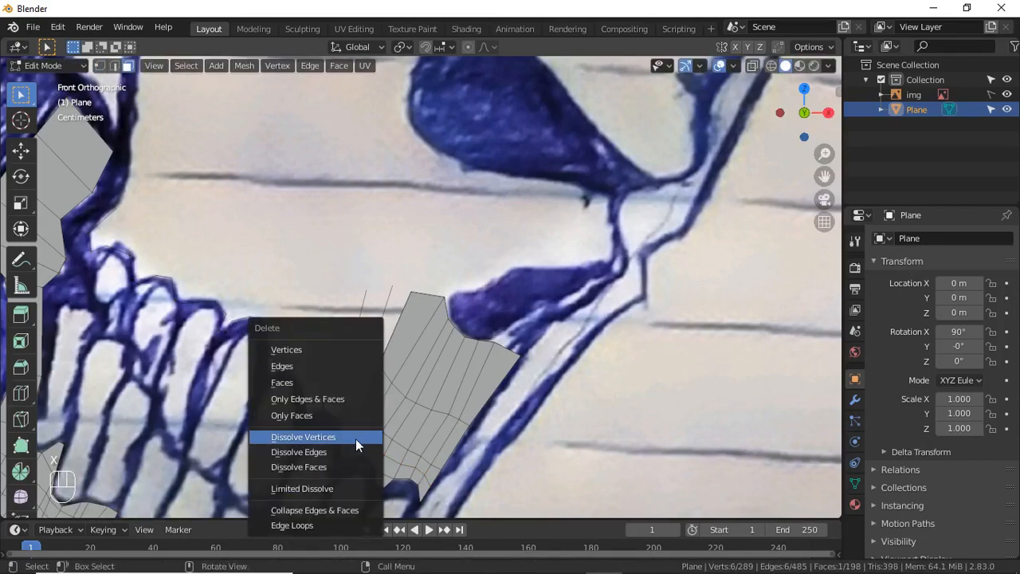
click(348, 462)
key(x)
click(279, 396)
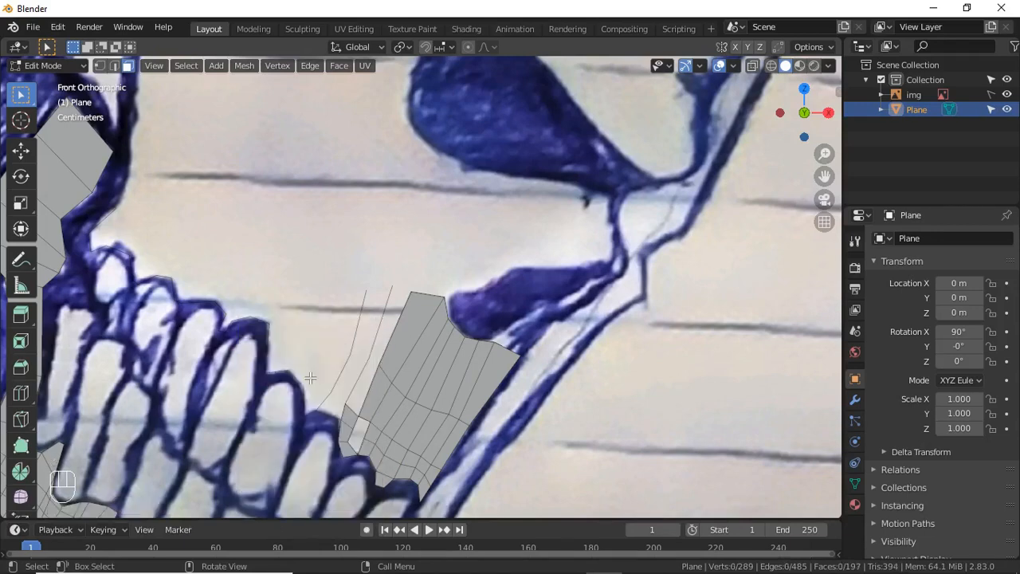
Rip the vertex at the bottom of the open gap above the seventh tooth and shift the split vertex toward the sixth tooth
key(1)
scroll(351, 508, up, 1)
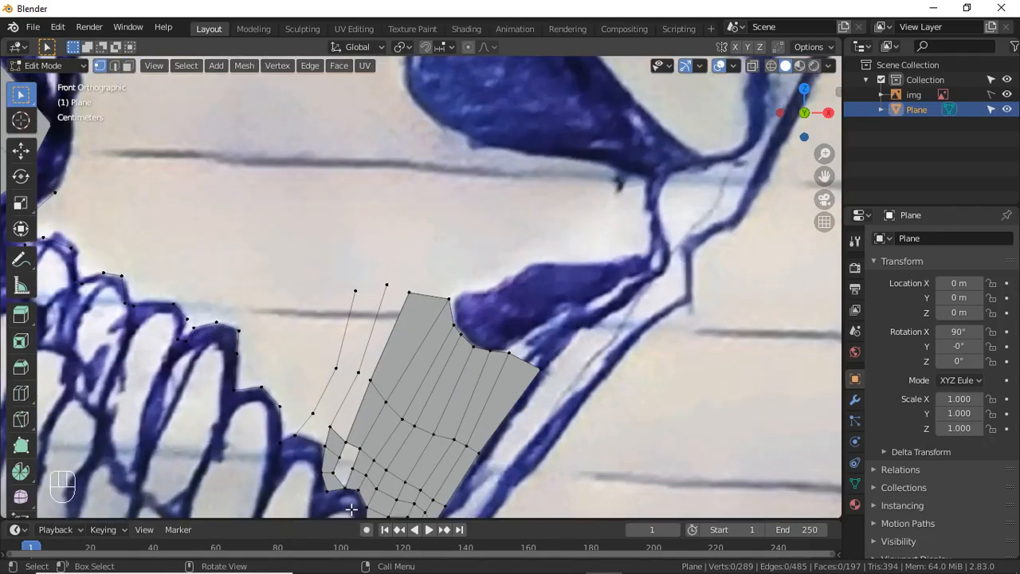
click(351, 508)
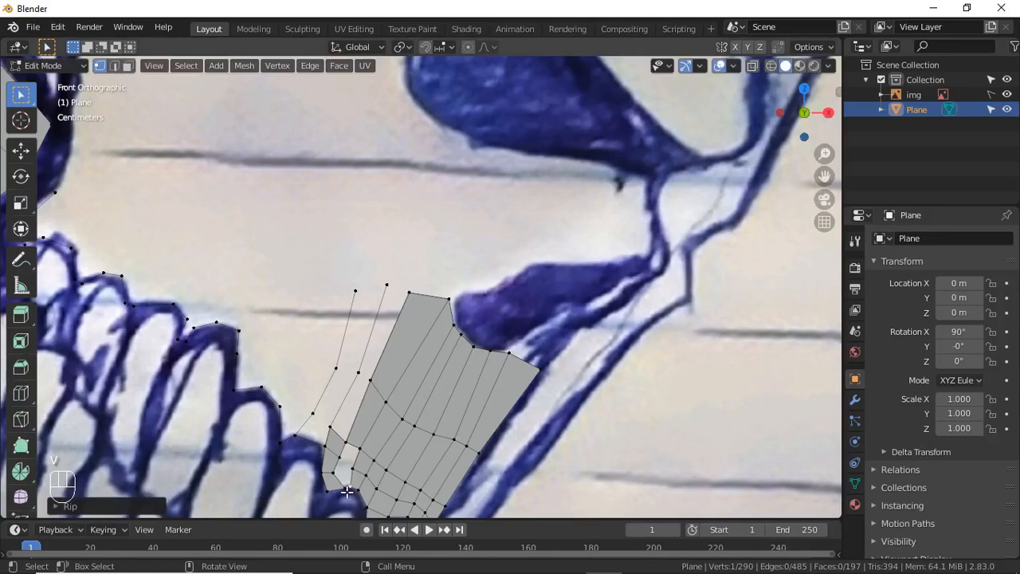
key(v)
key(g)
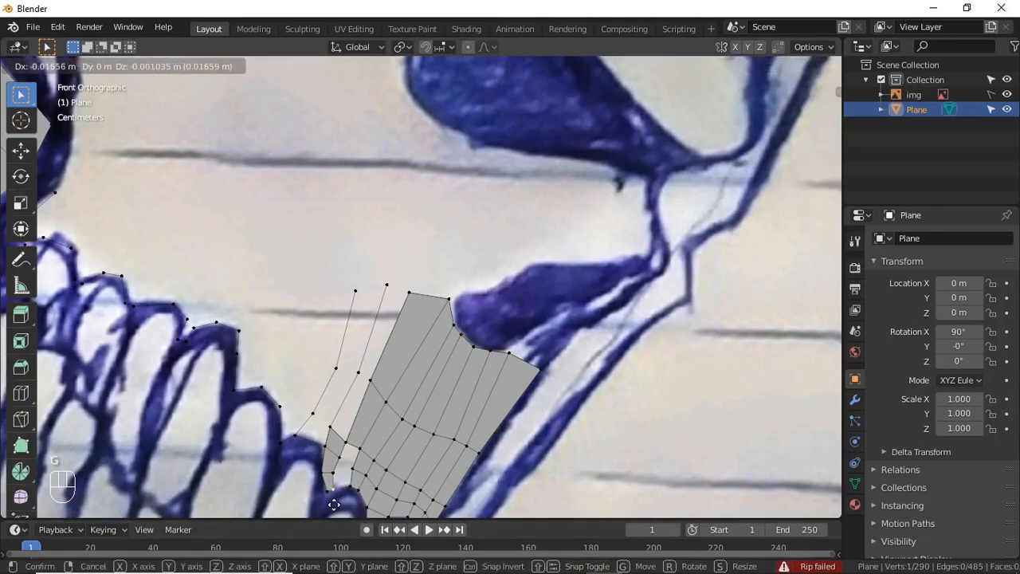
click(338, 503)
Fill the next strip between the sixth and seventh teeth with faces up to the patch's upper edge
shift+click(333, 428)
key(f)
key(f)
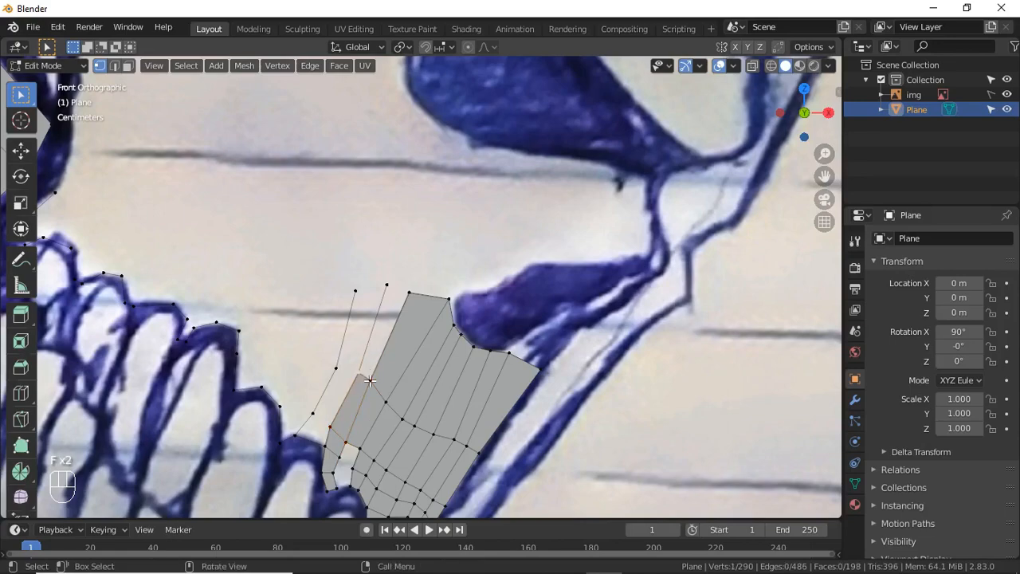
key(f)
Fill the upper part of the gap above the seventh tooth with a face, undoing the extra fill below it
click(344, 441)
shift+click(363, 454)
key(f)
key(f)
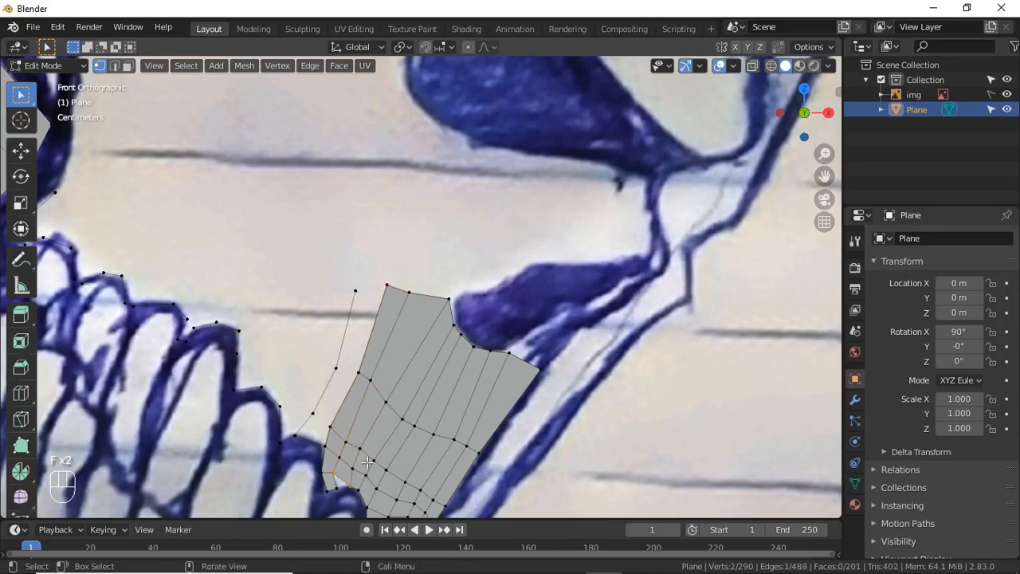
key(ctrl+z)
Add another edge loop across the lower cheek faces and fill the remaining gap above the seventh tooth with faces
scroll(364, 468, down, 3)
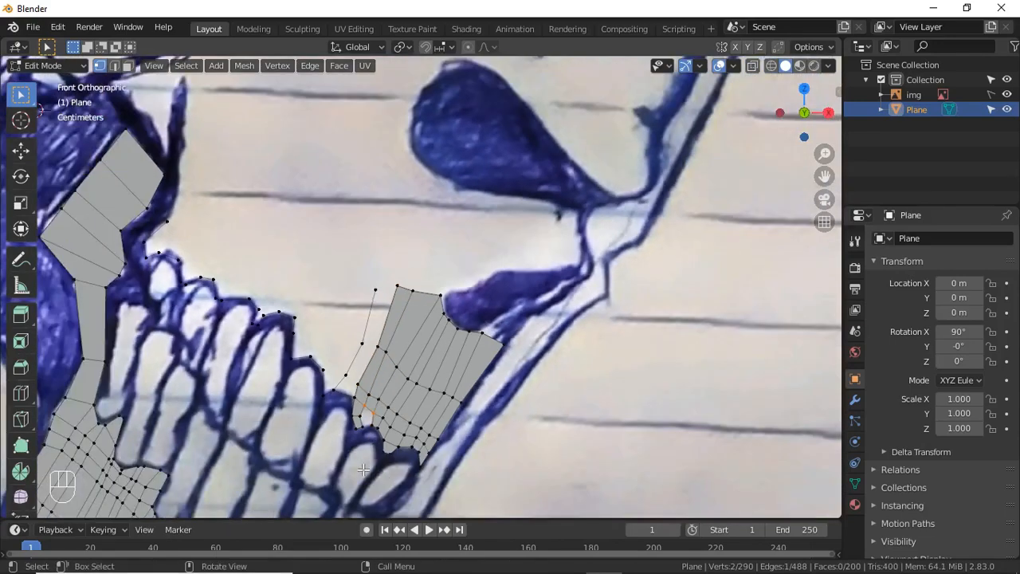
scroll(363, 469, up, 2)
key(ctrl+r)
click(365, 456)
click(364, 457)
click(354, 435)
shift+click(361, 444)
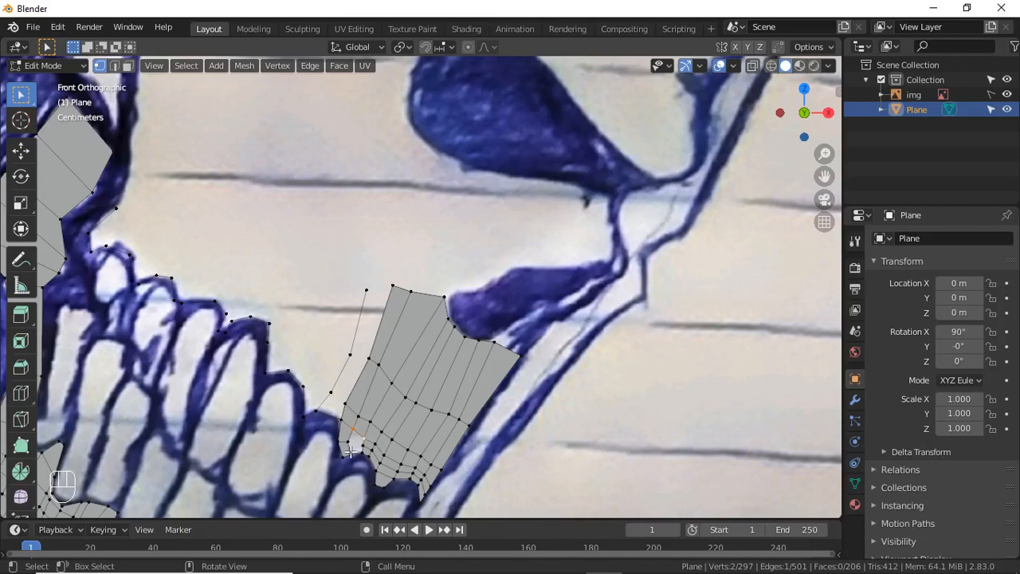
key(f)
key(f)
Check the filled cheek patch against the whole skull-heart drawing in Object Mode
click(473, 493)
scroll(390, 461, down, 3)
key(Tab)
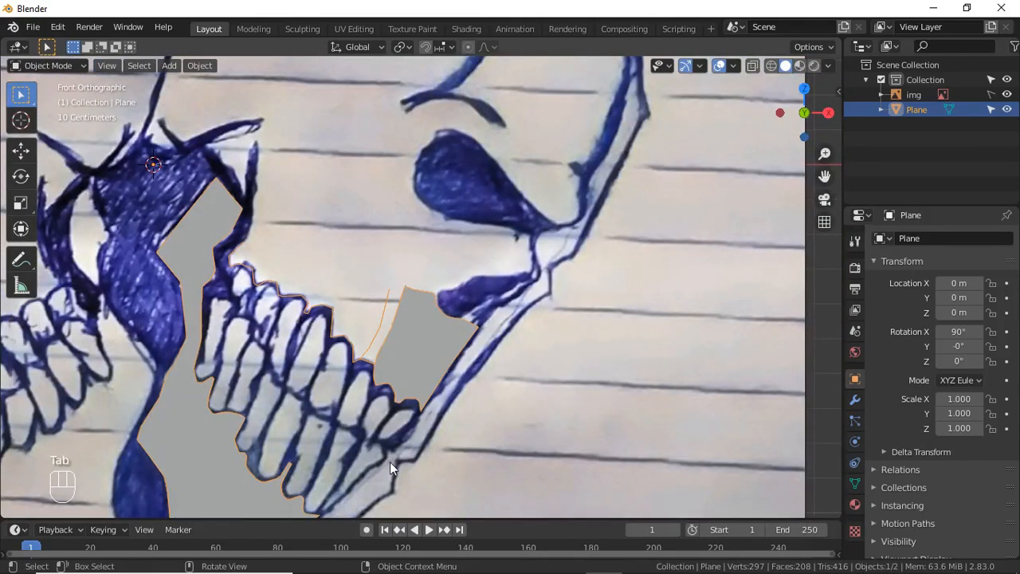
scroll(309, 418, down, 3)
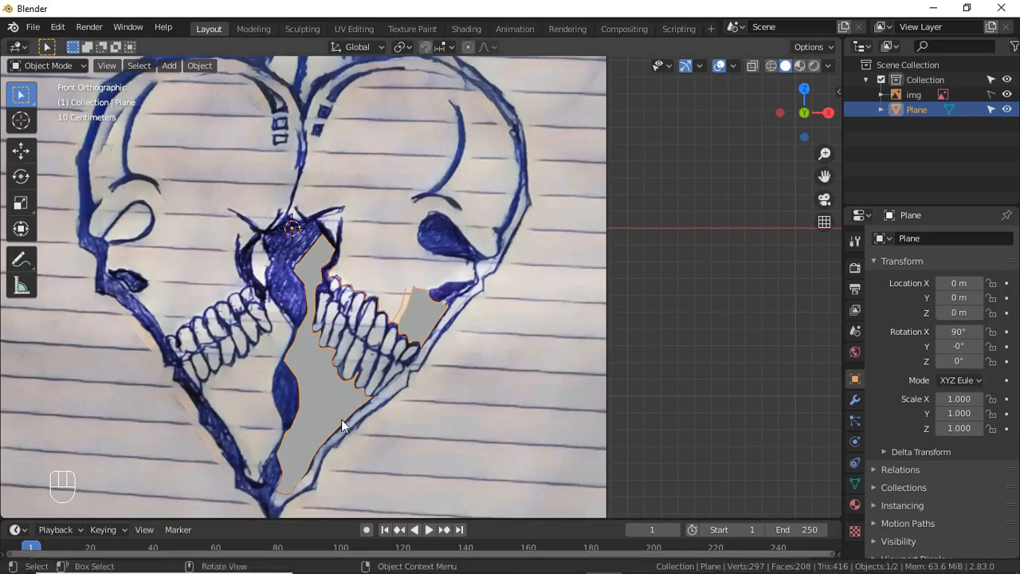
scroll(341, 420, up, 8)
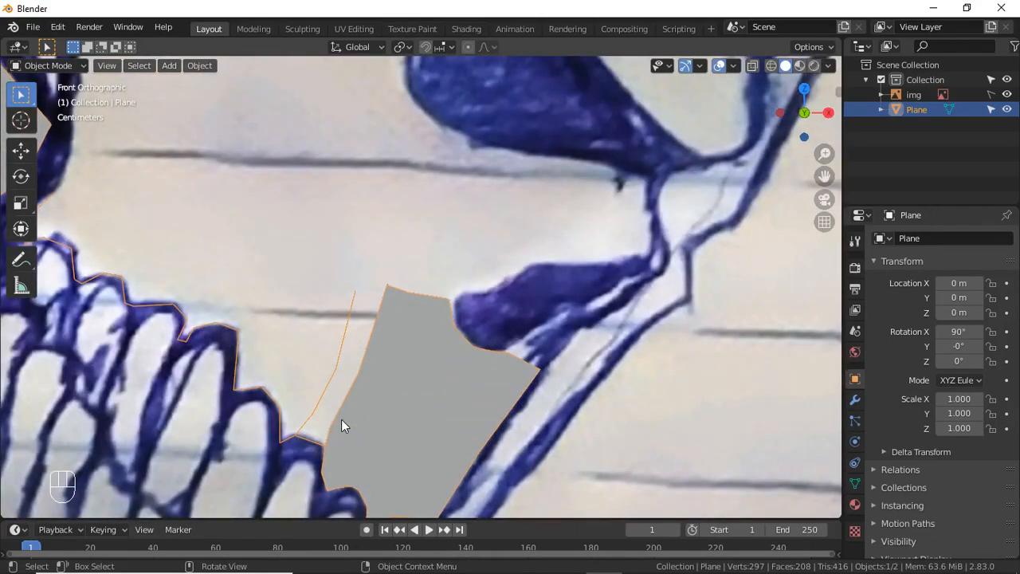
Adjust the vertex on the sixth tooth's outer side and fill the strip above that tooth with faces up to the patch's upper edge
key(Tab)
click(325, 446)
key(g)
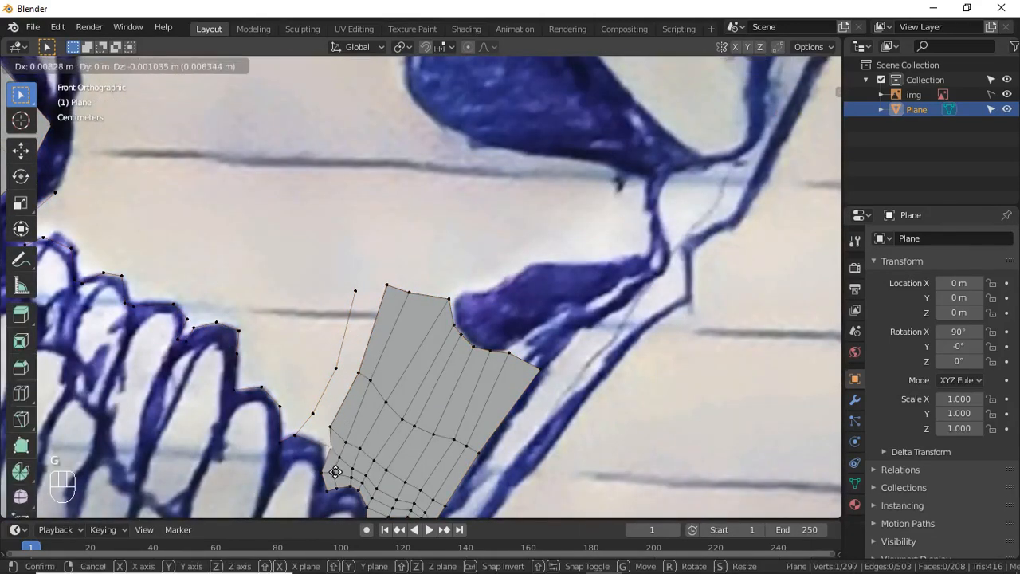
click(328, 470)
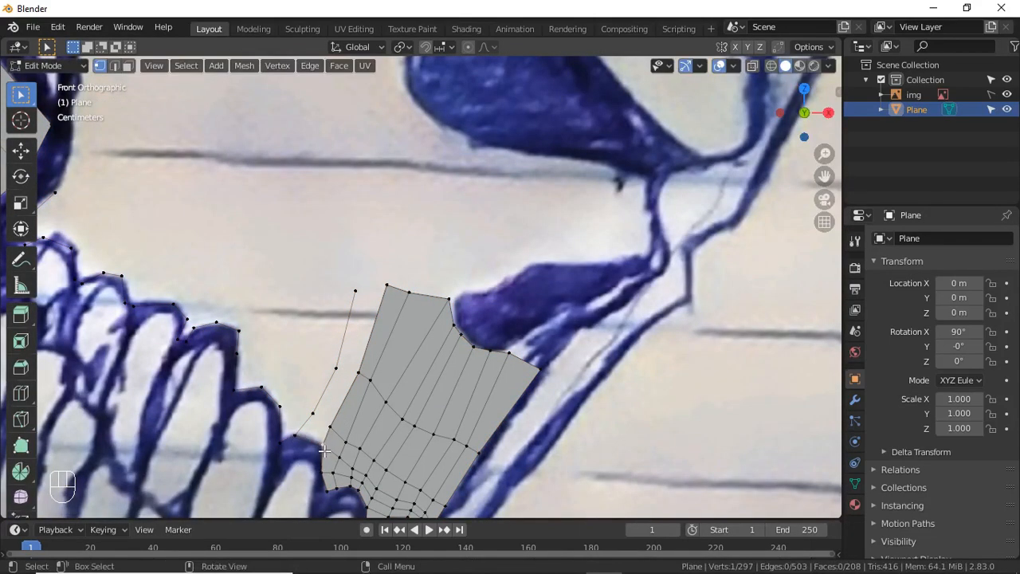
shift+click(326, 447)
shift+click(313, 415)
key(f)
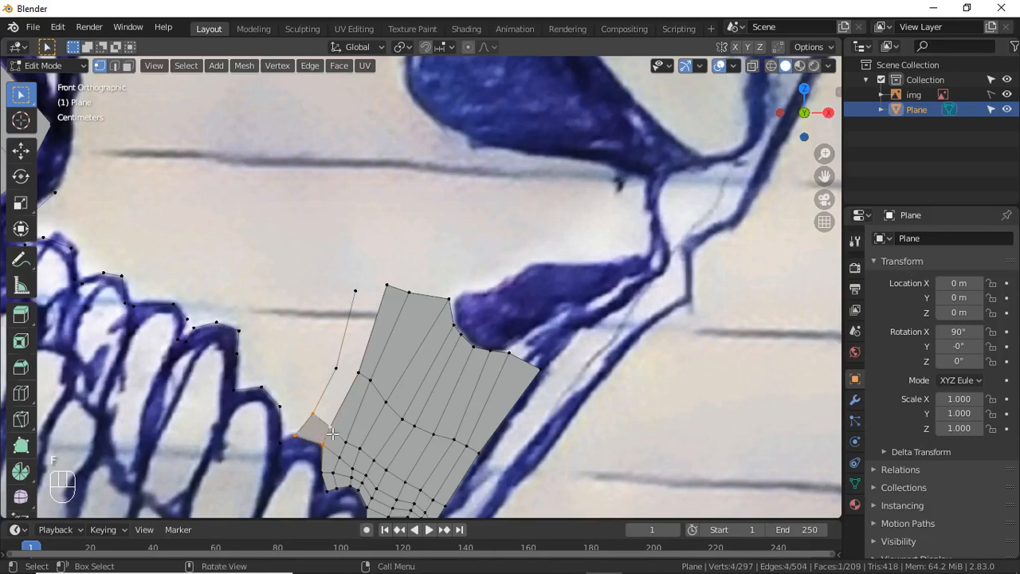
key(f)
key(f)
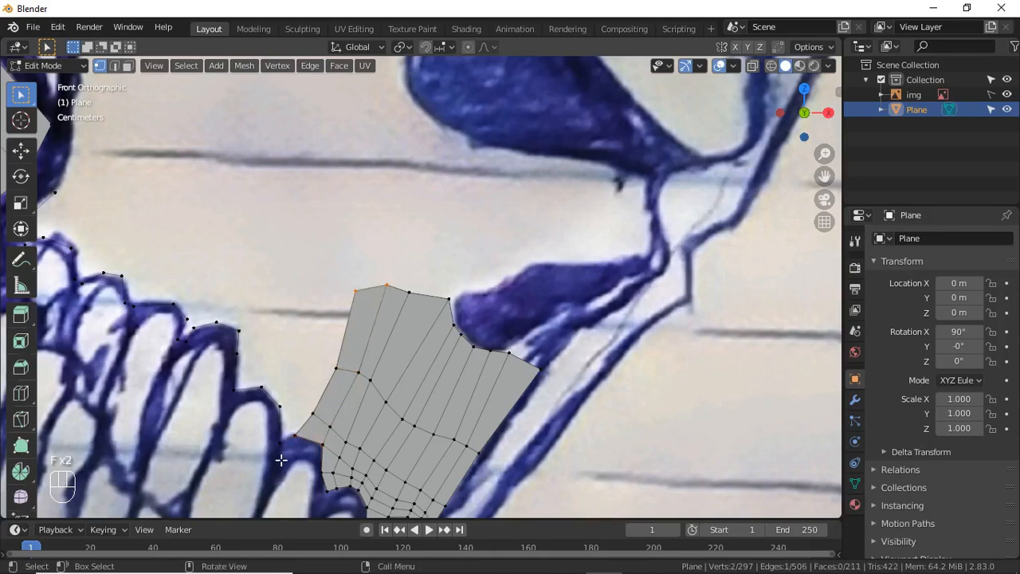
Extrude two two-segment lines upward from the fifth tooth's outline and a single line from the fourth tooth's outer side
click(281, 397)
key(e)
click(350, 380)
key(e)
click(343, 320)
click(269, 382)
key(e)
click(357, 388)
key(e)
click(370, 302)
click(242, 333)
key(e)
click(398, 306)
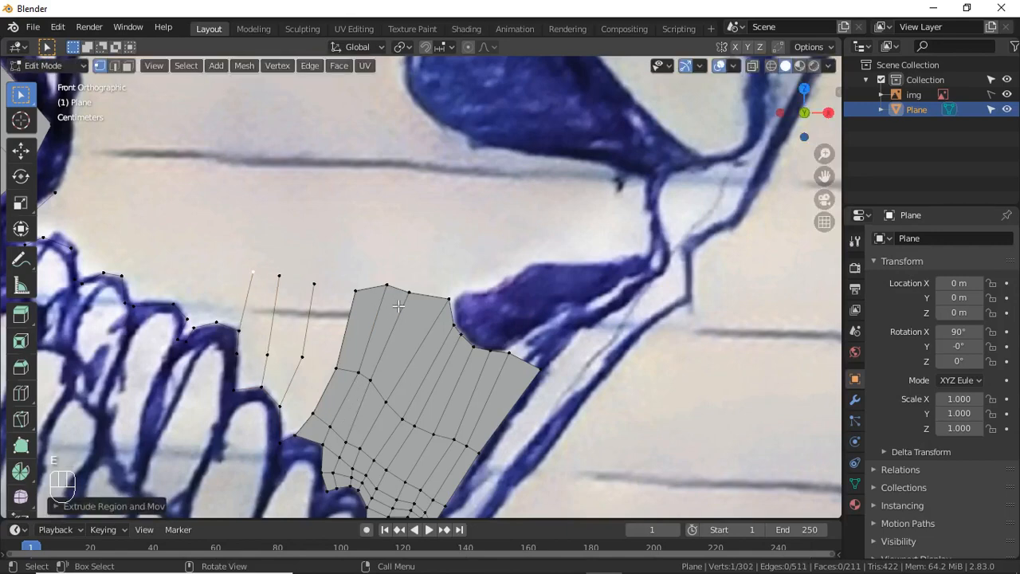
Raise the patch's upper inner corner and the tips of the three extruded lines to form an even upper edge
click(370, 306)
key(g)
click(377, 310)
click(323, 290)
key(g)
click(348, 290)
click(282, 279)
key(g)
click(320, 306)
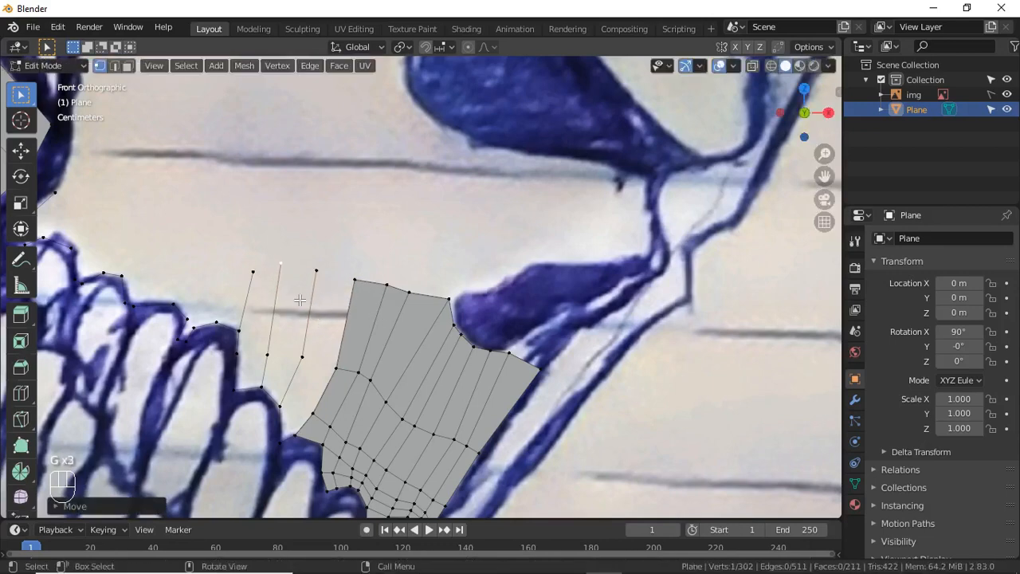
click(261, 281)
key(g)
click(279, 271)
Extrude four lines upward from the outline vertices between the fourth tooth's peak and the third tooth's outer side
click(220, 326)
key(e)
click(268, 268)
click(198, 328)
key(e)
click(255, 273)
click(190, 316)
key(e)
click(243, 281)
click(182, 304)
key(e)
click(223, 279)
Extrude four lines upward from the third tooth's inner side and the outline vertices around the second tooth
click(134, 307)
key(e)
click(179, 246)
click(126, 278)
key(e)
click(178, 275)
click(105, 273)
key(e)
click(152, 251)
click(81, 283)
key(e)
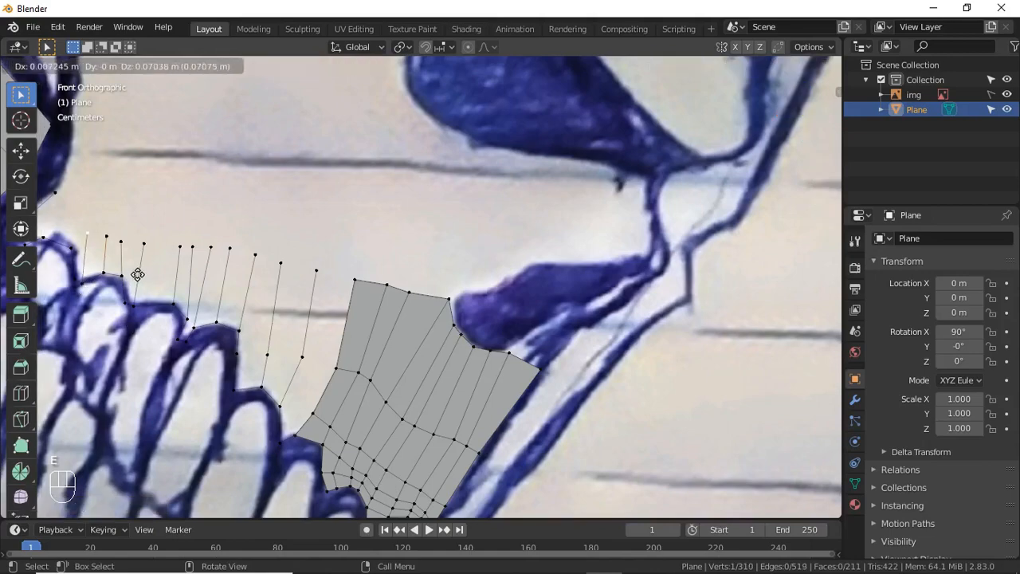
click(138, 273)
Extrude two short lines upward from the first tooth's outer side and peak
click(72, 248)
key(e)
click(133, 214)
scroll(135, 212, down, 3)
scroll(188, 245, up, 2)
click(107, 247)
key(e)
click(130, 254)
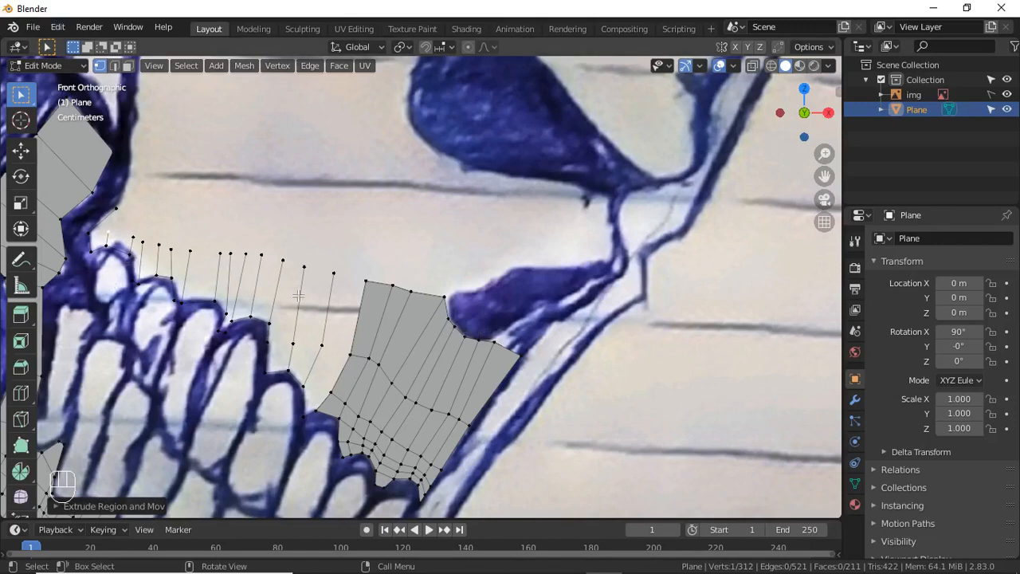
Fill the gap between the cheek patch's inner edge and the nearest extruded line with three faces
scroll(318, 406, up, 2)
click(269, 467)
key(g)
click(274, 499)
shift+click(252, 431)
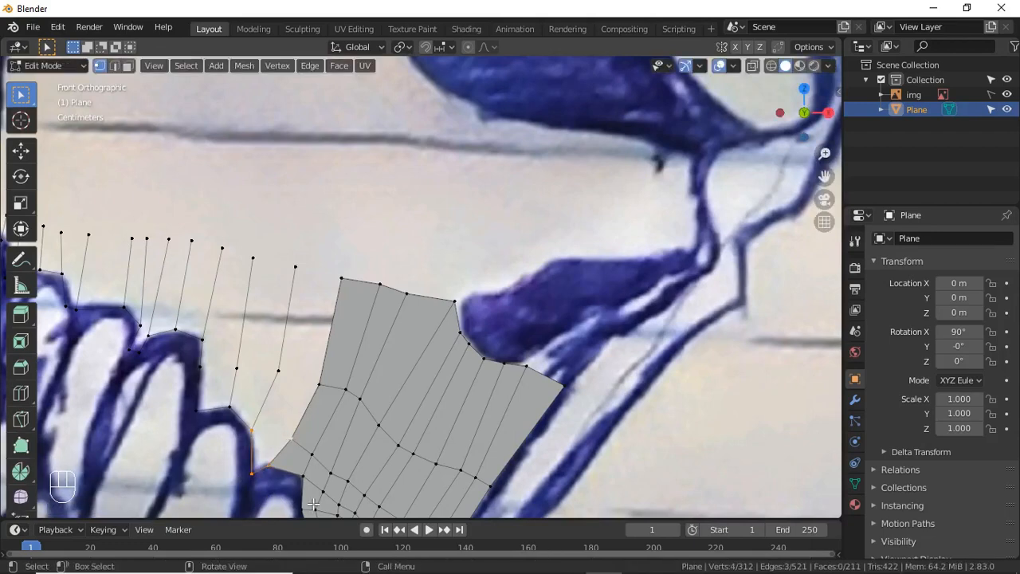
key(f)
key(f)
key(f)
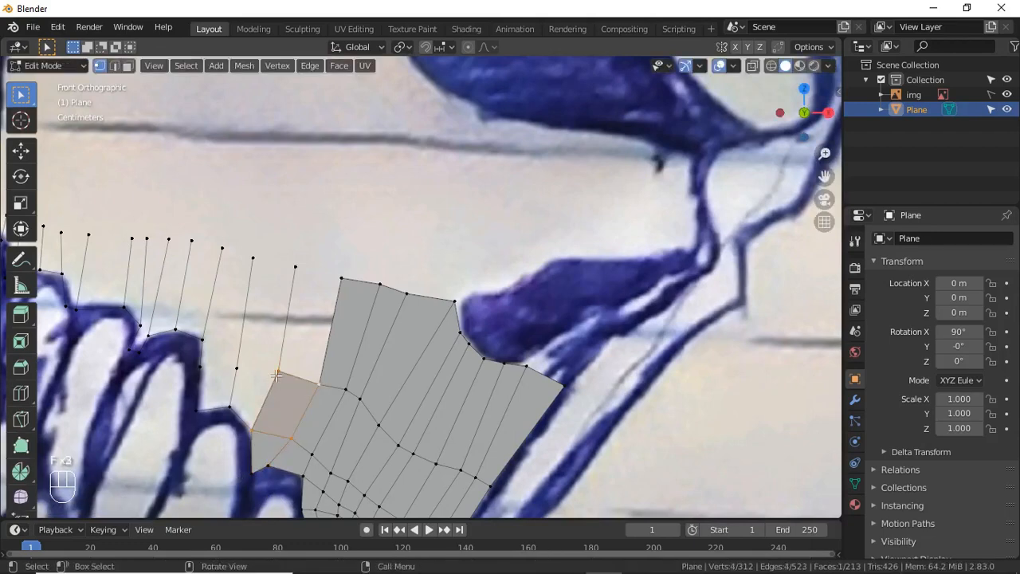
key(f)
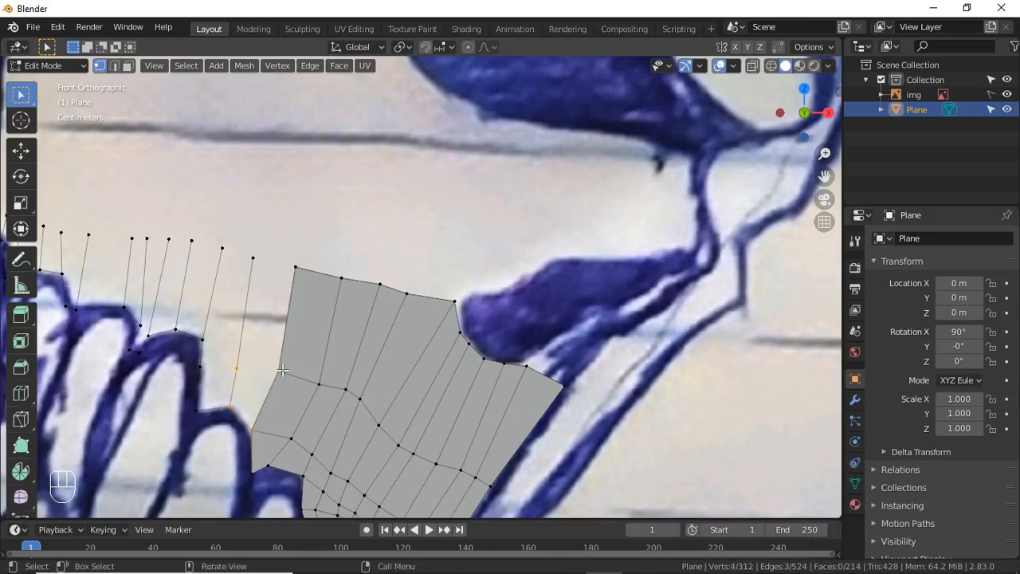
Fill faces from the patch to the next extruded line, plus the corner face beside the fourth tooth's outer side
key(f)
click(239, 369)
shift+click(253, 258)
key(f)
click(230, 407)
shift+click(197, 411)
shift+click(200, 367)
key(f)
Add a loop cut across the upper face row of the cheek patch, close to the row's lower edge
key(ctrl+r)
click(279, 360)
click(278, 375)
Fill the faces from the patch's new inner edge to the extruded line at the fourth tooth's outer side
click(201, 367)
shift+click(237, 368)
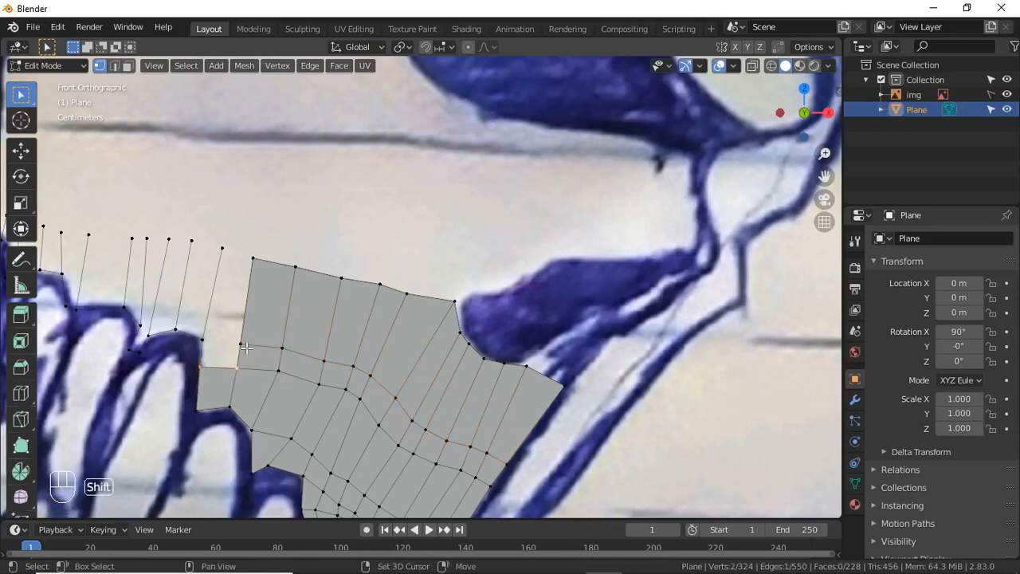
key(f)
key(f)
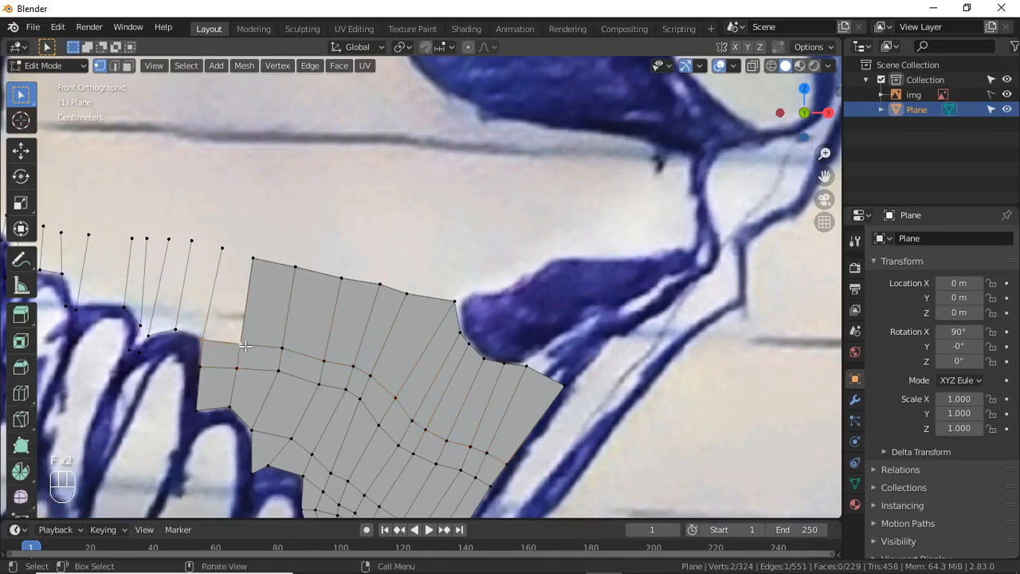
key(f)
shift+click(222, 250)
Fill two faces between the next extruded lines above the fourth tooth's peak and inner side
click(202, 337)
shift+click(177, 327)
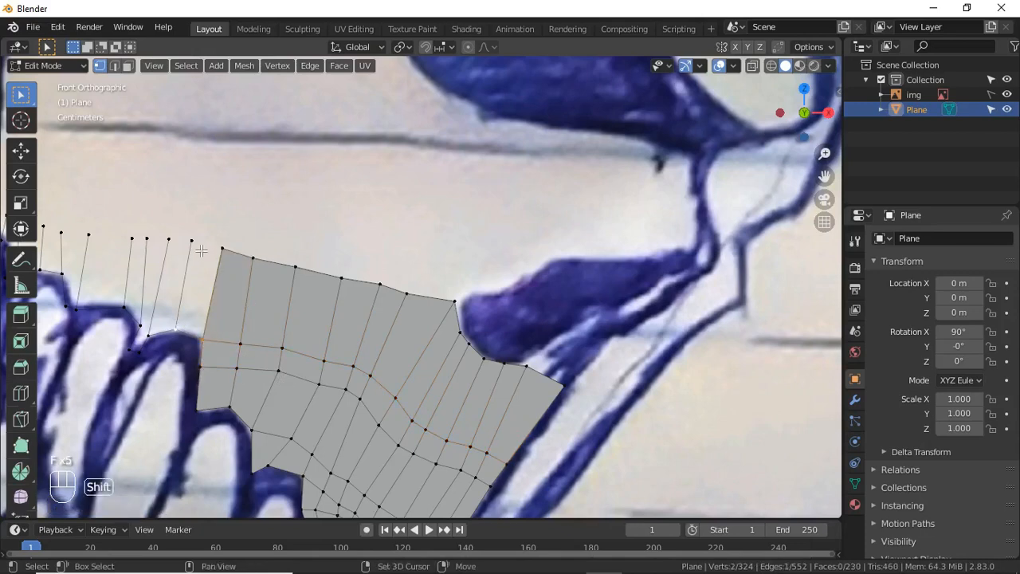
key(f)
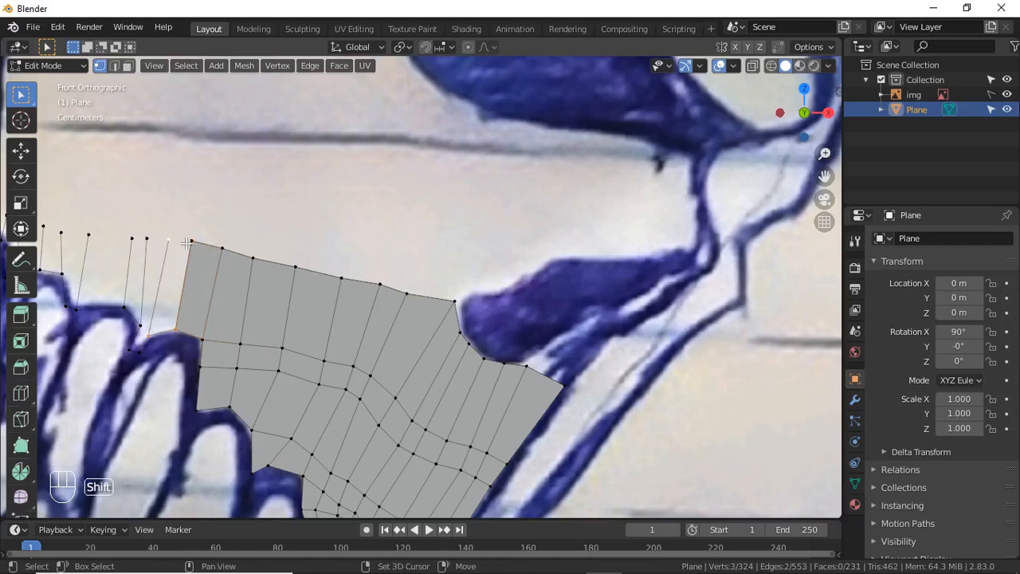
key(f)
Fill the small notch between the fourth and third teeth with a face and slide its corner vertex along the edge
click(141, 357)
shift+click(125, 348)
shift+click(137, 329)
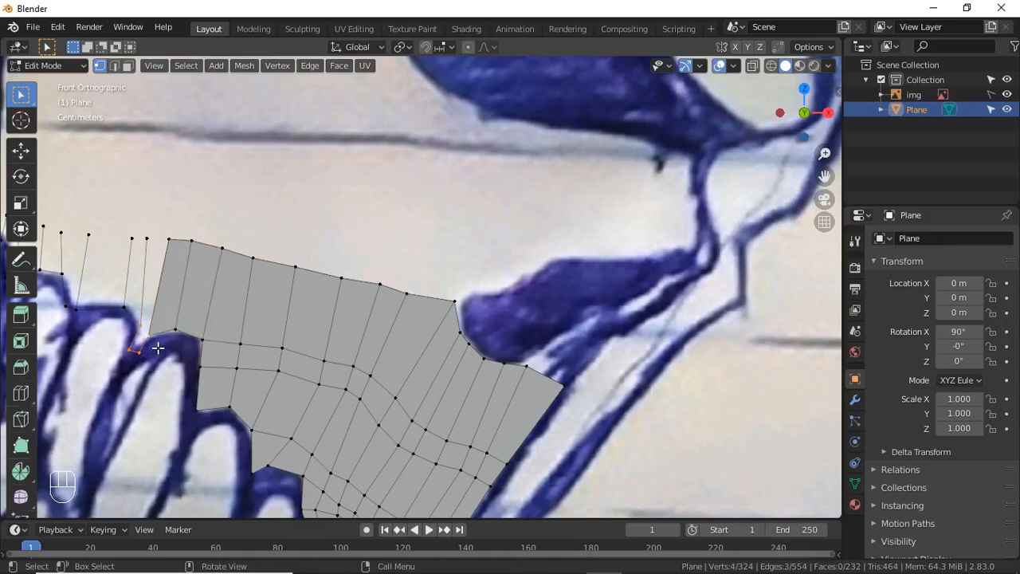
key(g)
key(g)
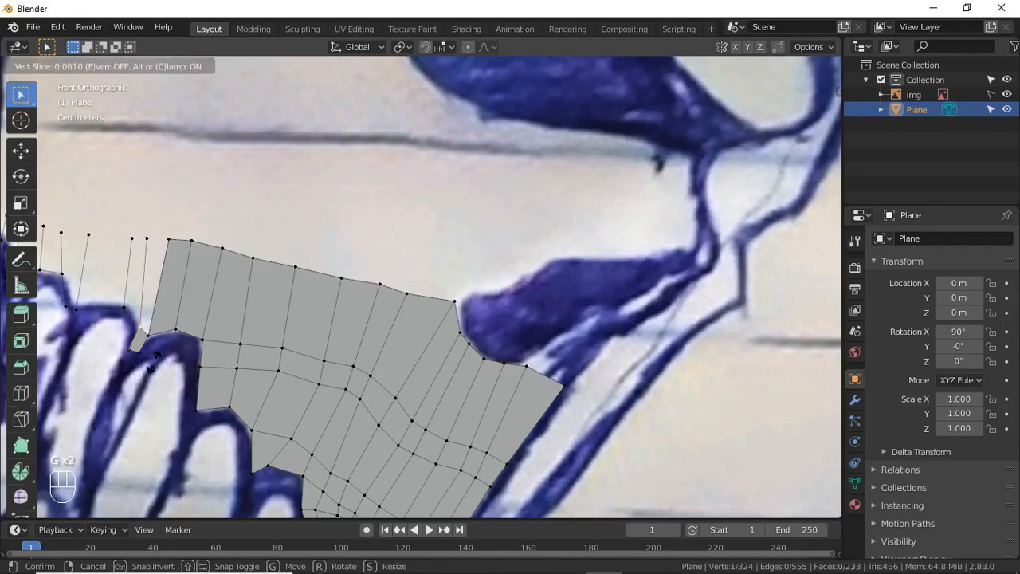
click(154, 363)
Fill the faces above the notch and the third tooth, and add a loop cut along the whole upper row
click(147, 340)
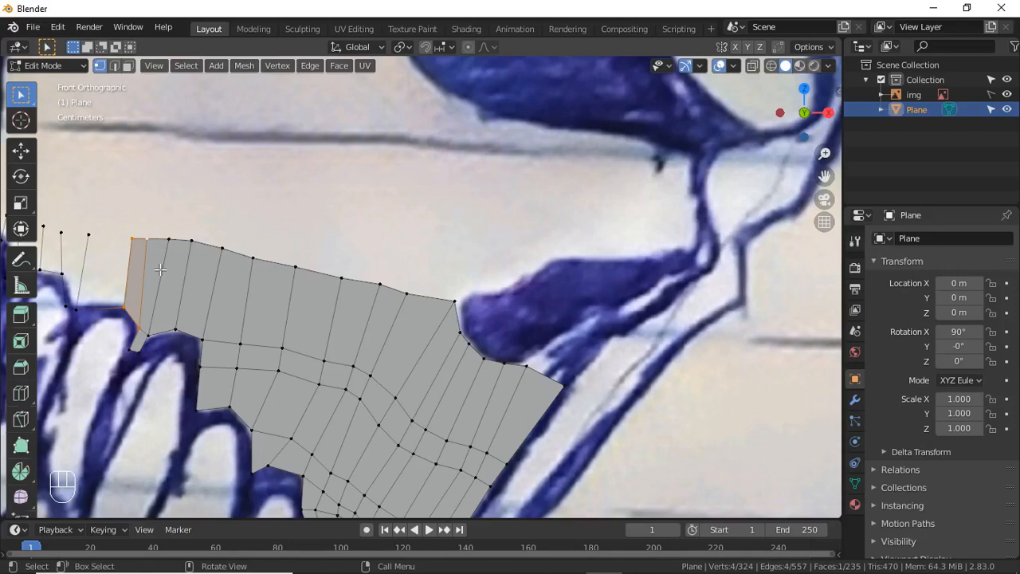
key(f)
key(ctrl+r)
click(113, 291)
click(119, 290)
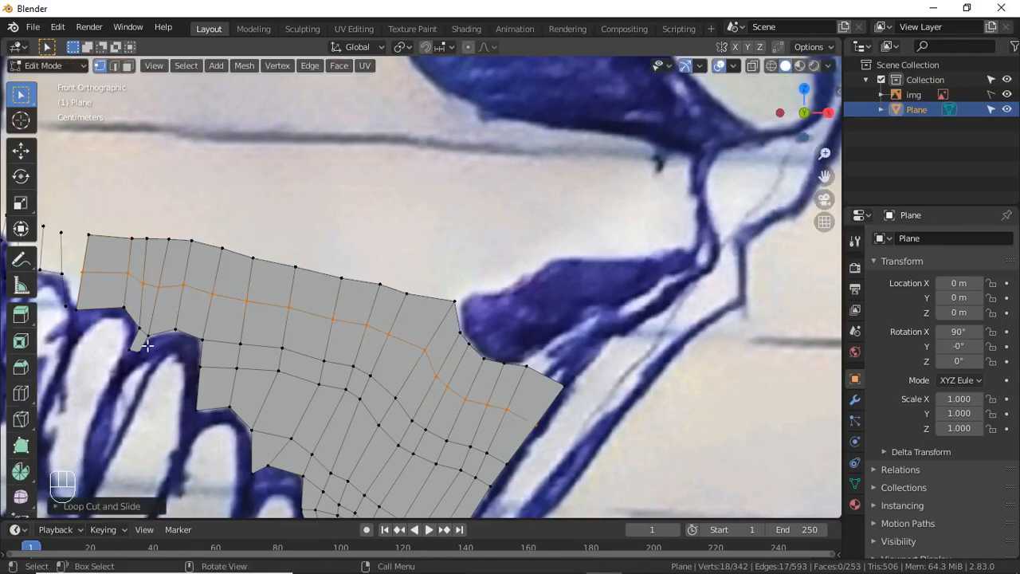
Fill the lower face in the gap between the third and second teeth
click(83, 273)
shift+click(77, 309)
shift+click(66, 305)
shift+click(63, 275)
key(f)
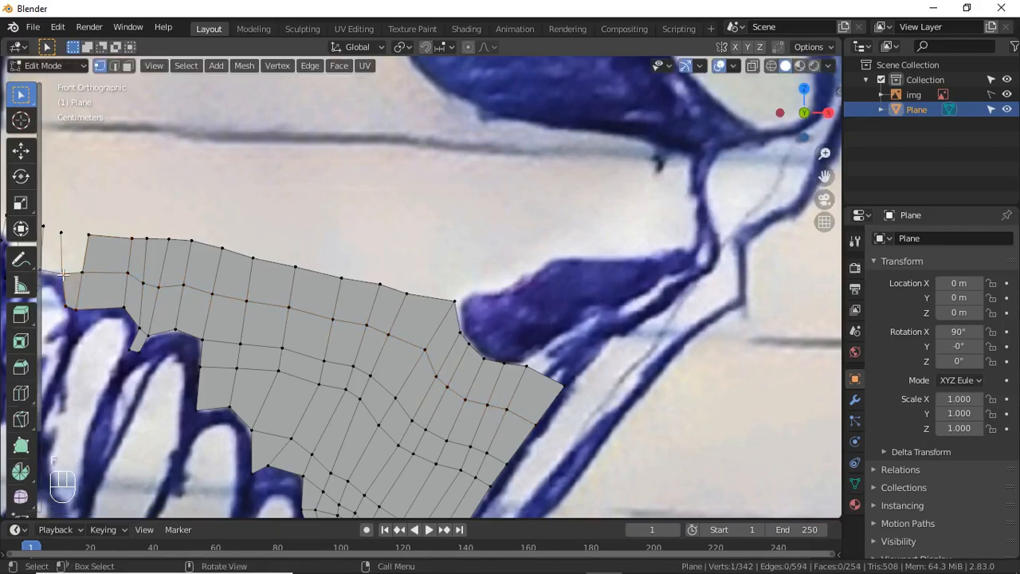
Fill the faces between the extruded lines above the second tooth, continuing the patch toward the first tooth
scroll(117, 241, down, 2)
scroll(137, 300, up, 3)
shift+middle_drag(116, 241, 257, 300)
scroll(137, 300, down, 2)
click(268, 341)
shift+click(250, 346)
shift+click(269, 315)
shift+click(252, 304)
key(f)
click(256, 343)
shift+click(238, 353)
shift+click(241, 308)
shift+click(254, 307)
key(f)
Add another loop cut along the upper row and fill faces out to the line at the first tooth's outer side
key(ctrl+r)
click(243, 331)
click(220, 348)
shift+click(226, 330)
key(f)
key(f)
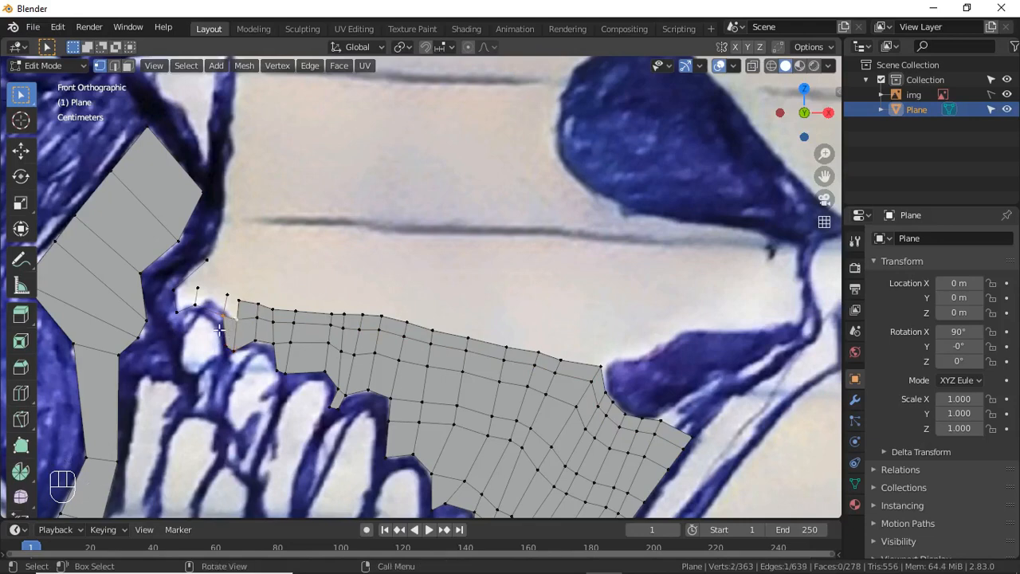
key(f)
Fill the faces over the first tooth's peak to the outline vertices at its inner side
click(194, 310)
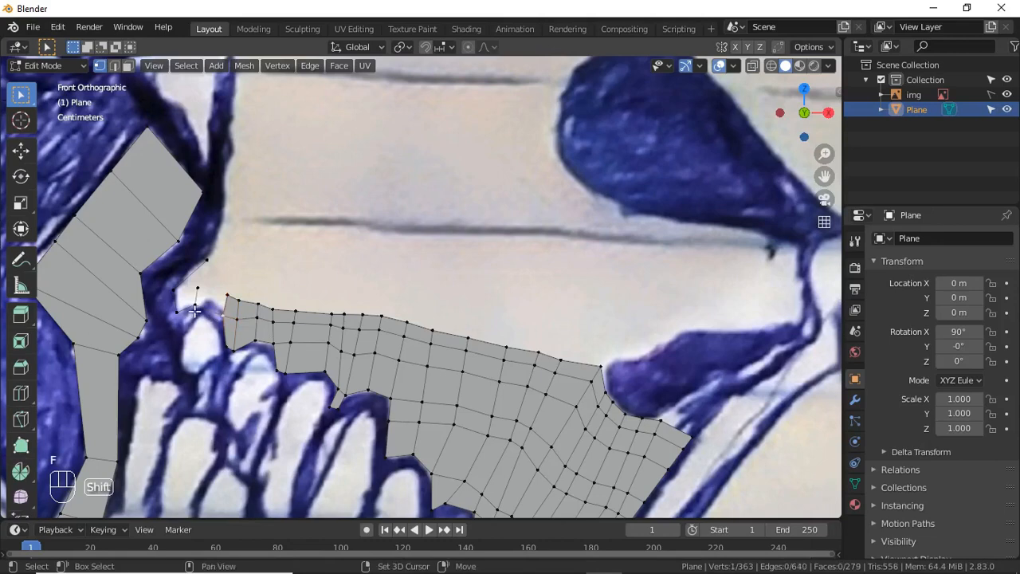
key(f)
click(193, 303)
key(f)
scroll(342, 275, down, 1)
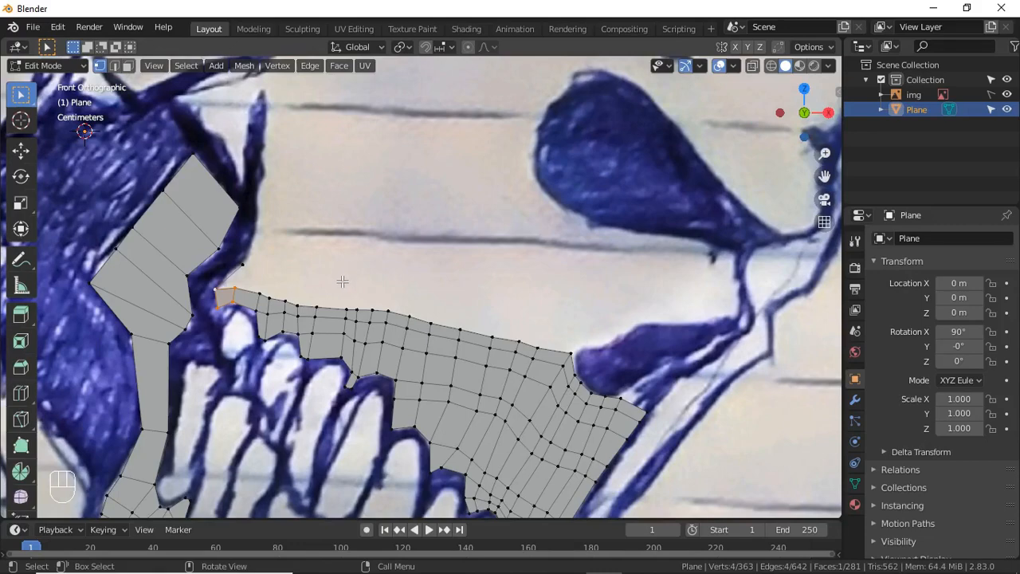
Leave Edit Mode and toggle the reference image's visibility off and on to check the traced mesh against the whole drawing
scroll(342, 281, down, 5)
key(Tab)
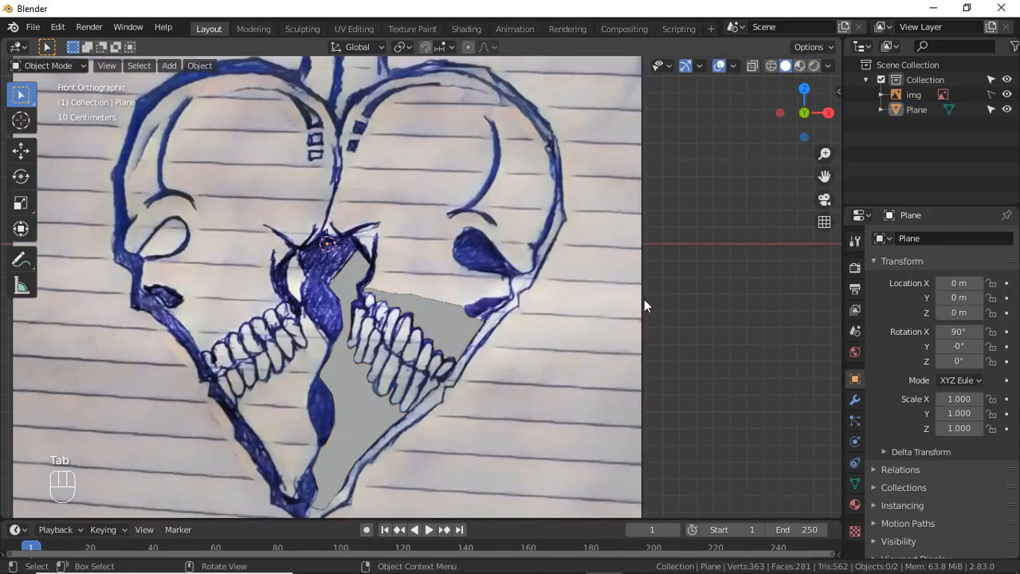
click(1007, 95)
click(1007, 95)
scroll(465, 278, down, 1)
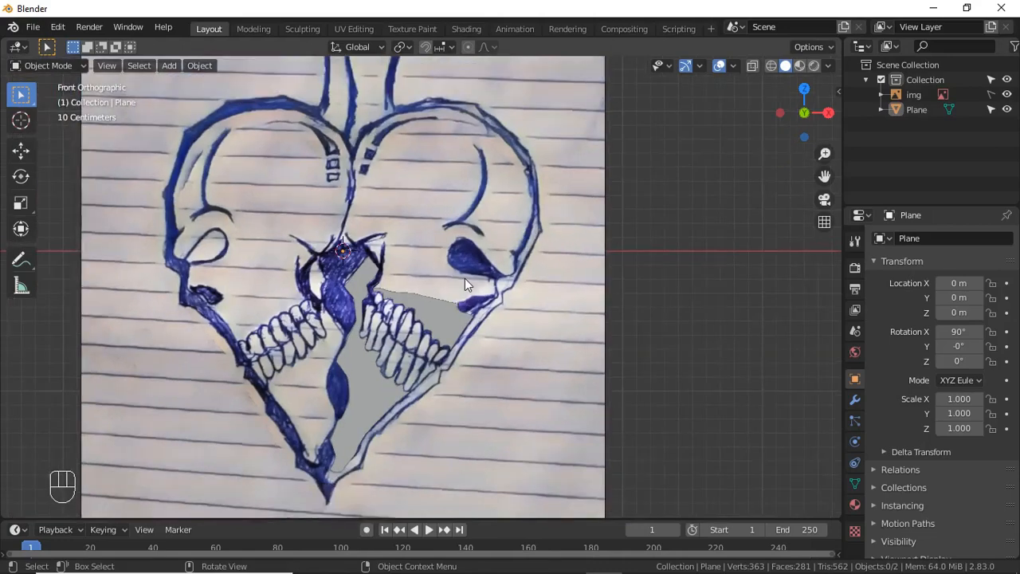
scroll(465, 278, down, 1)
scroll(465, 279, up, 4)
scroll(465, 280, down, 2)
scroll(465, 279, up, 1)
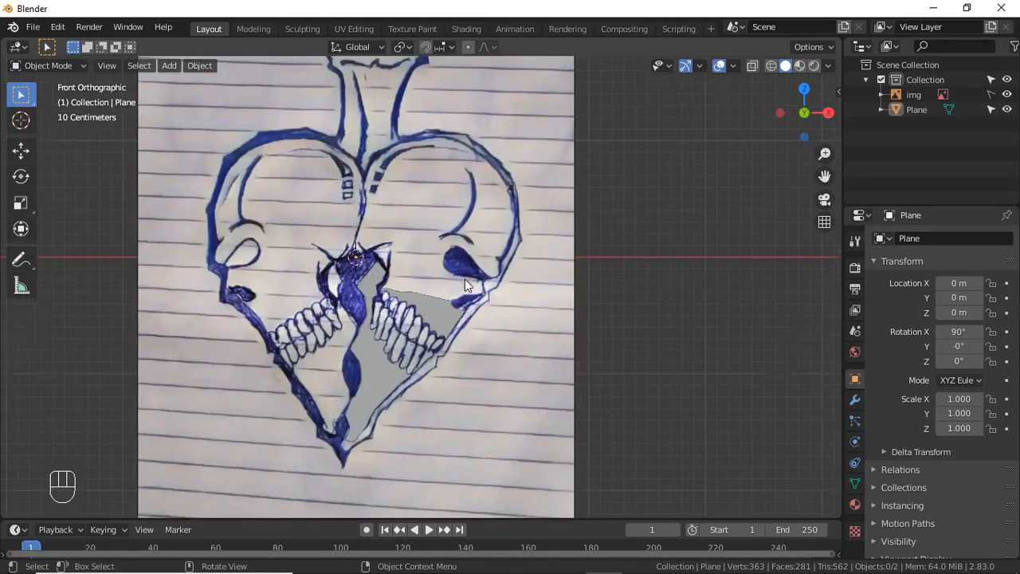